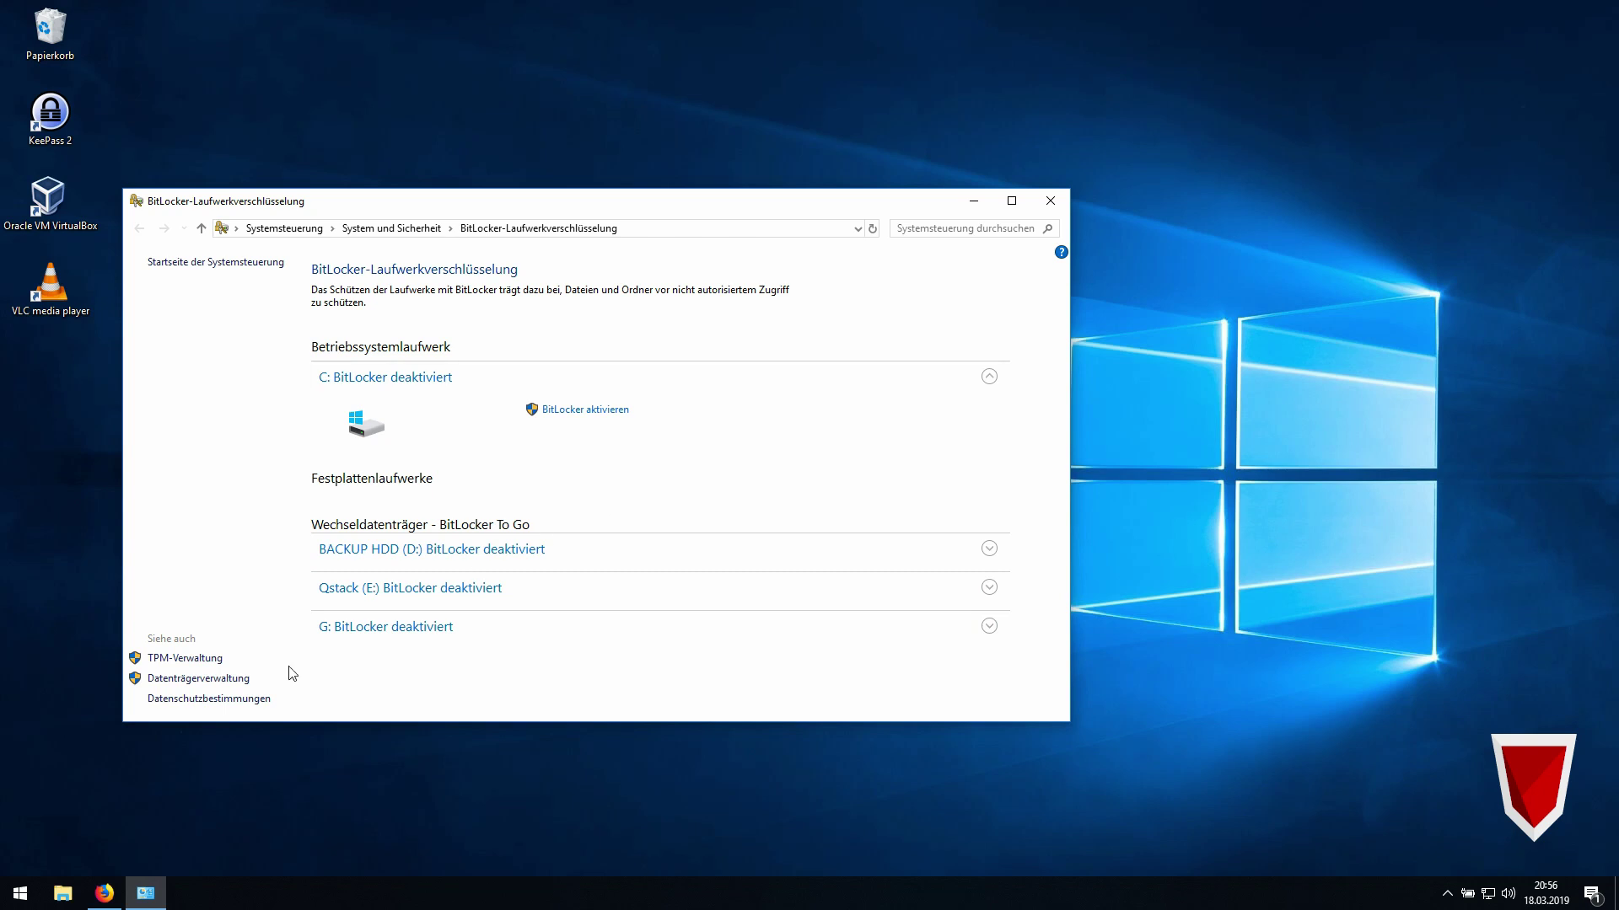
# Examine the TPM status and manufacturer information in the TPM management console and close it
pyautogui.click(221, 665)
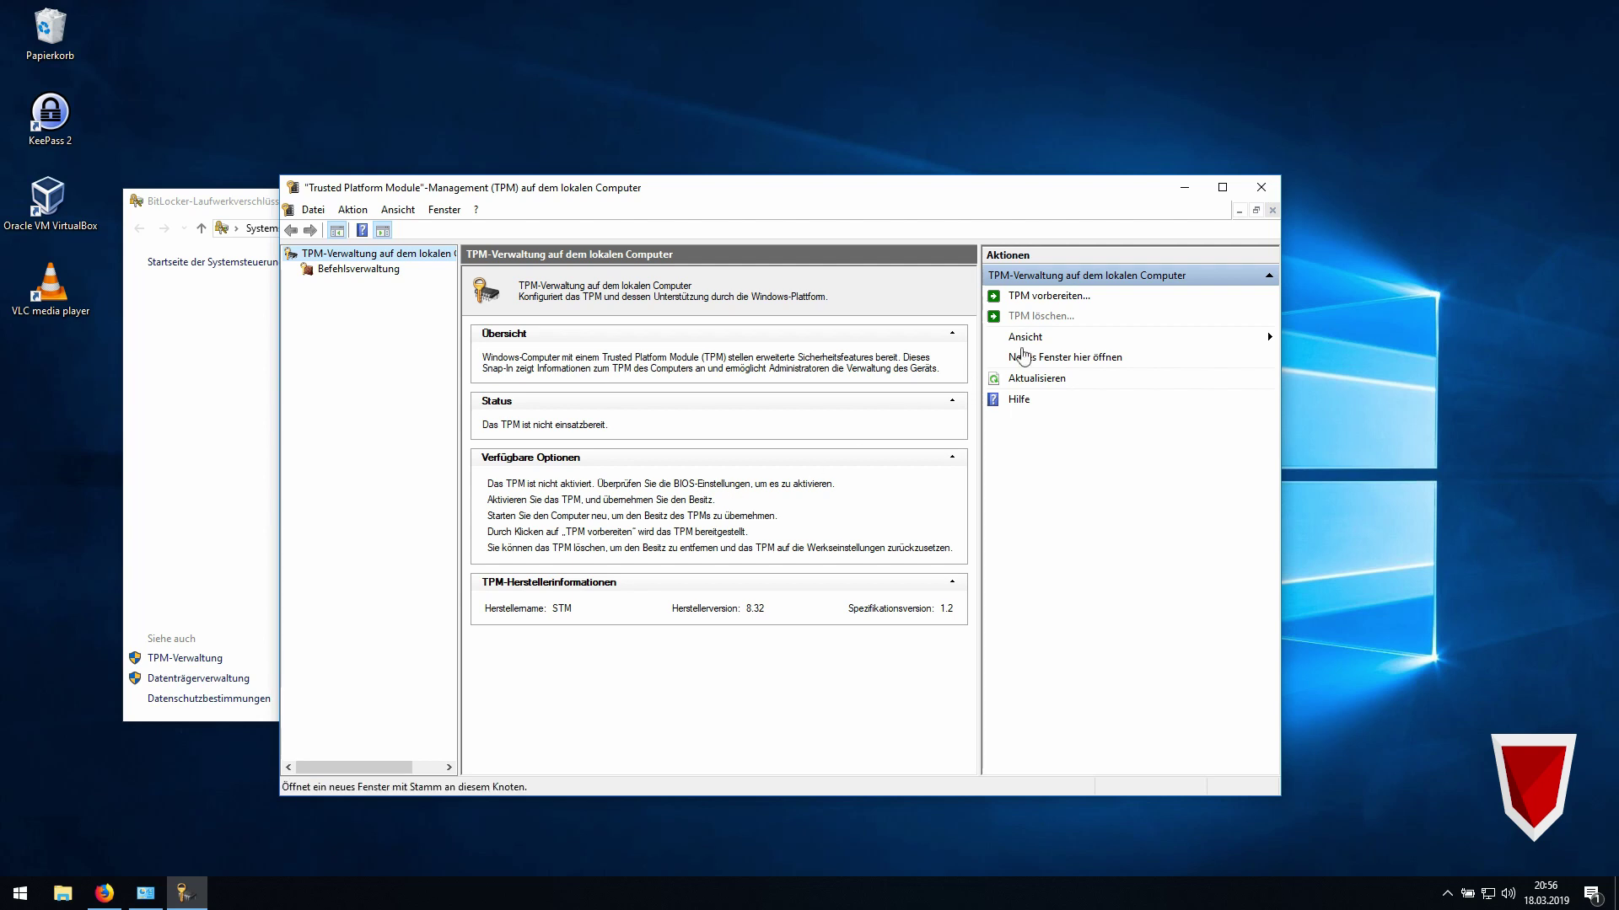
pyautogui.click(1254, 189)
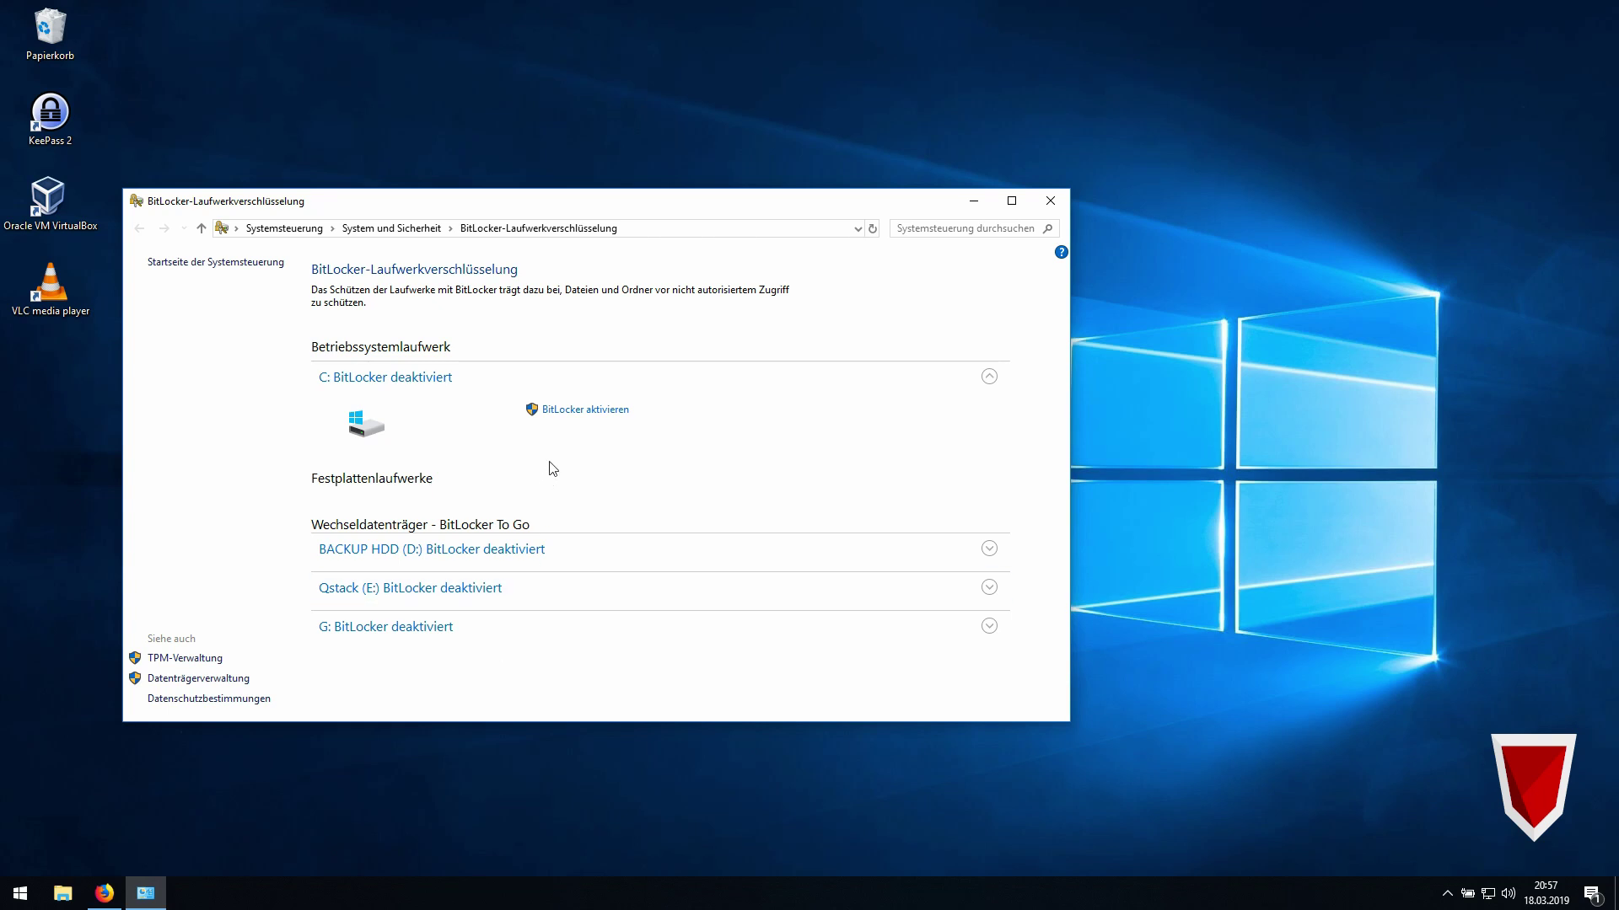
pyautogui.click(590, 413)
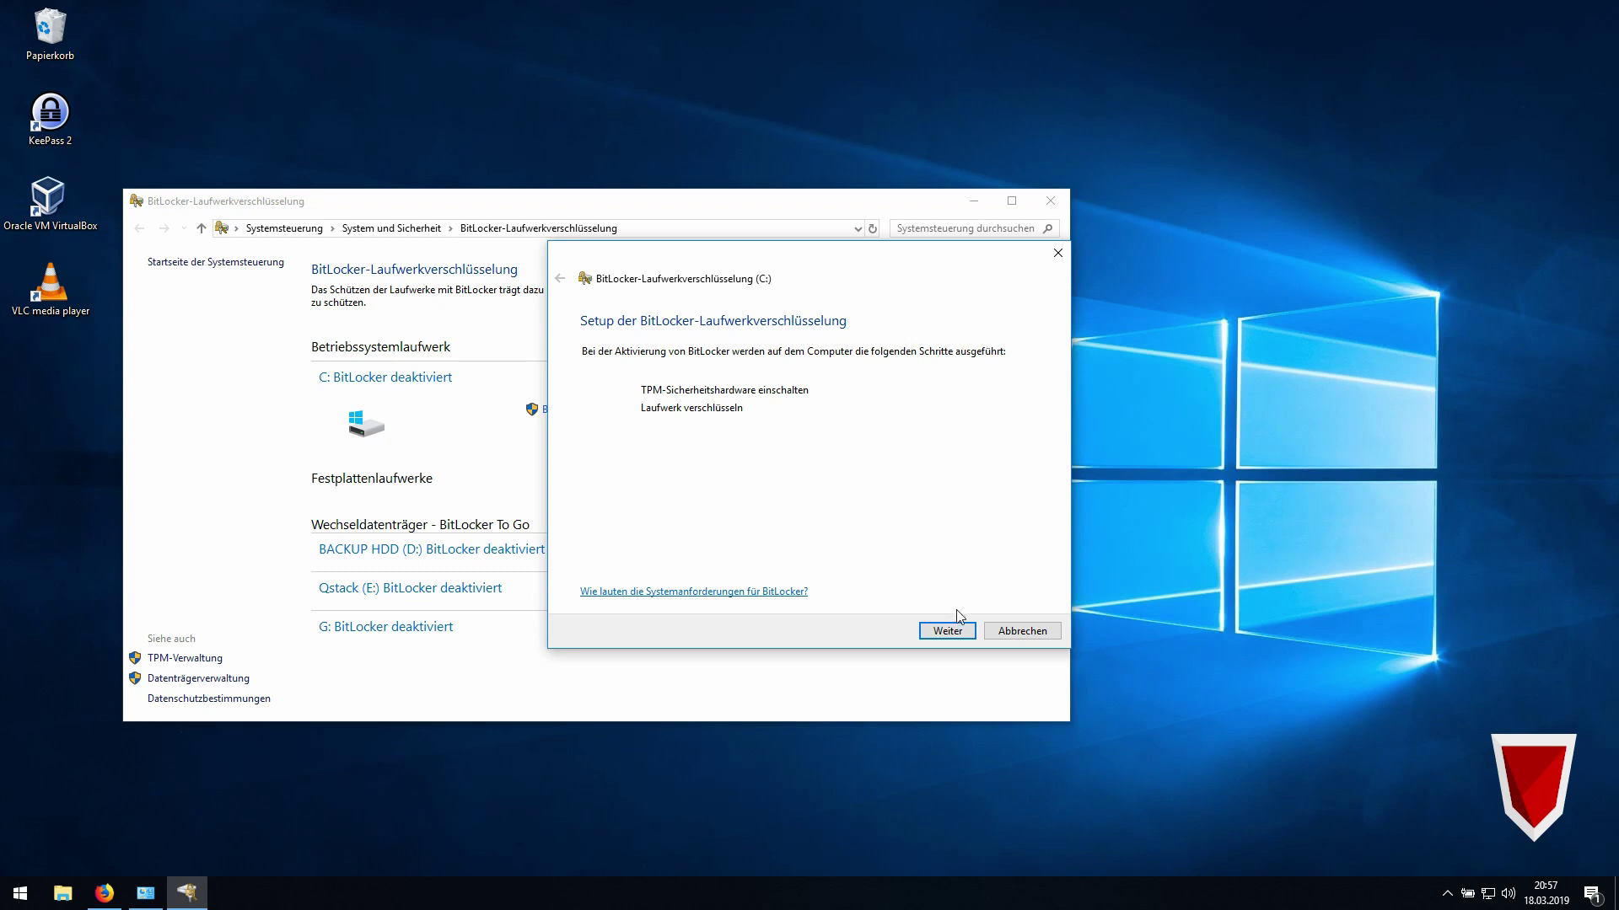
pyautogui.click(1040, 635)
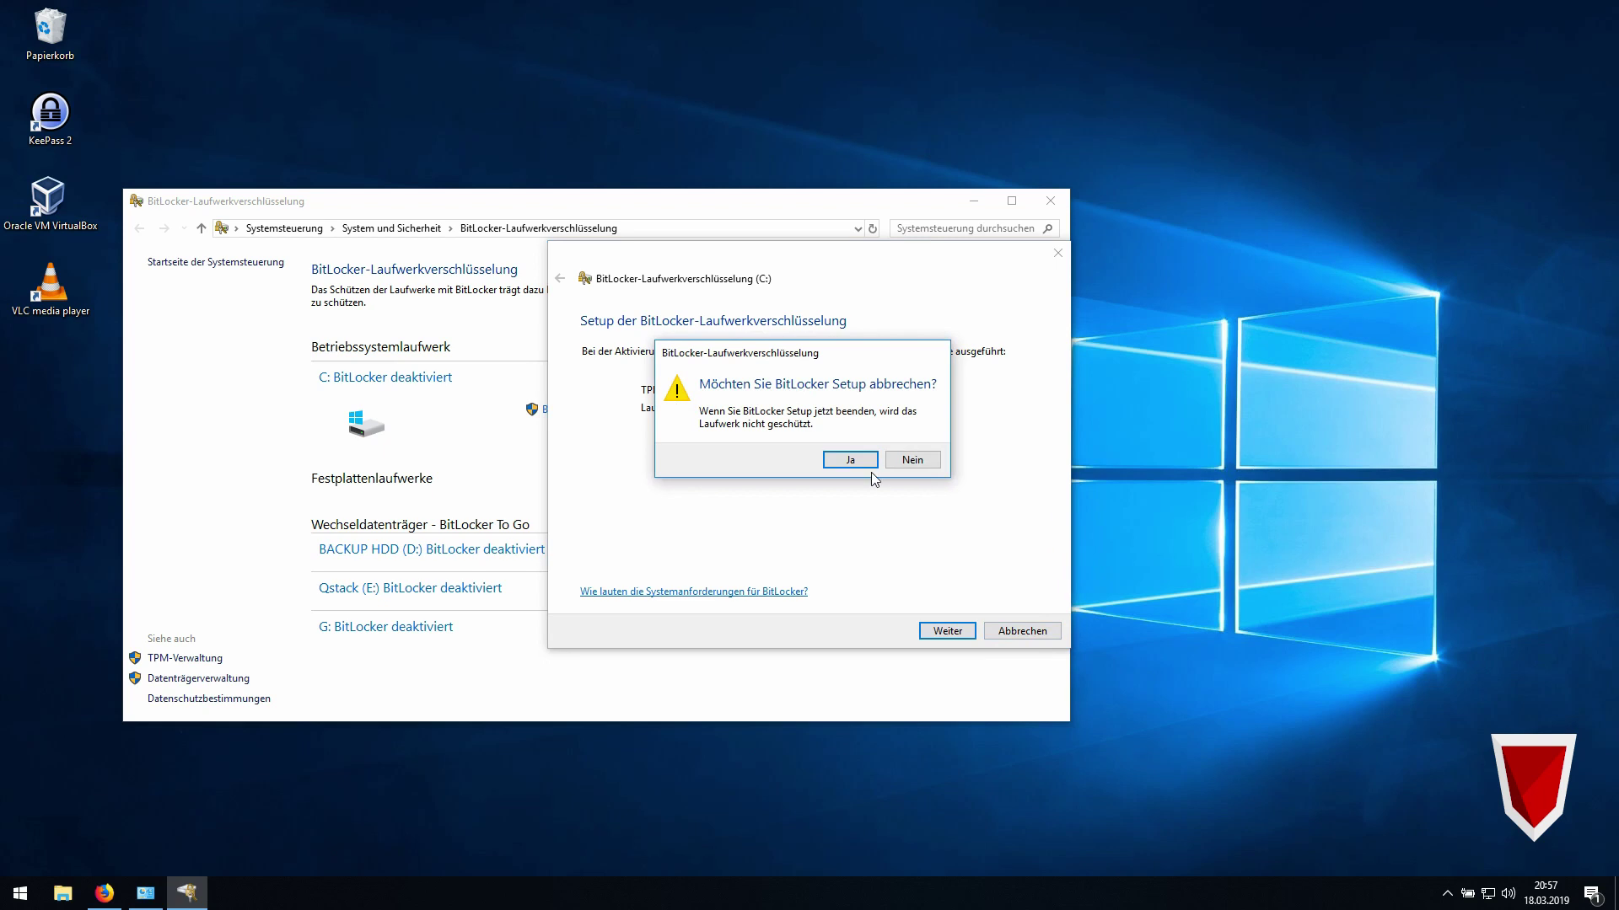
pyautogui.click(873, 468)
pyautogui.click(1050, 202)
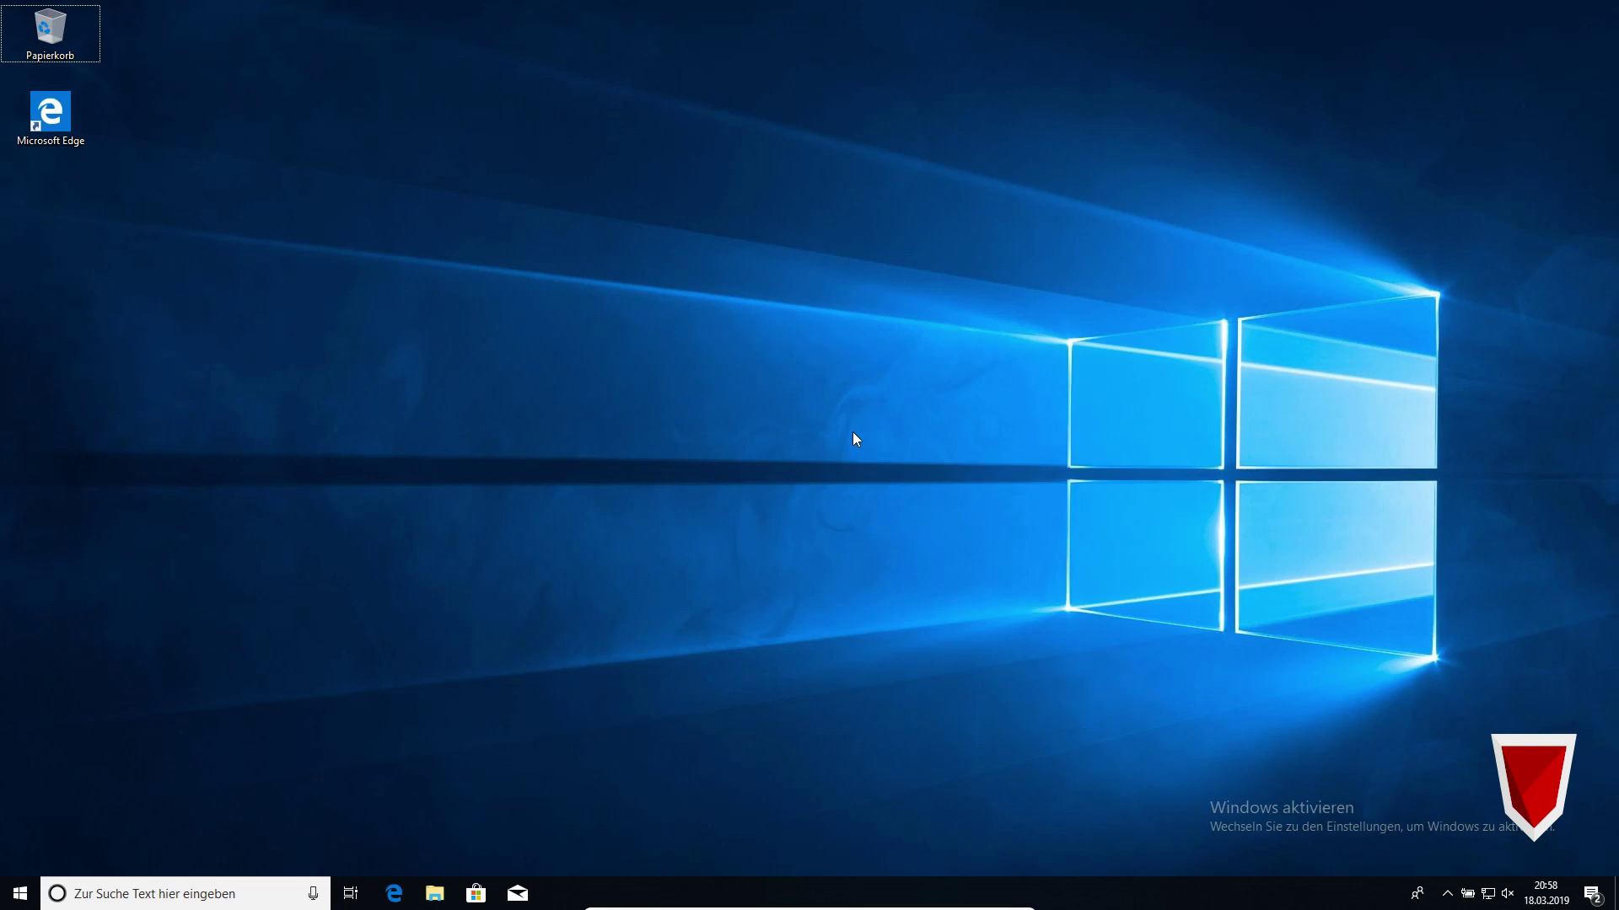
# Search Windows for "bitlocker" and open the BitLocker verwalten settings
pyautogui.press('super')
pyautogui.write('bitl')
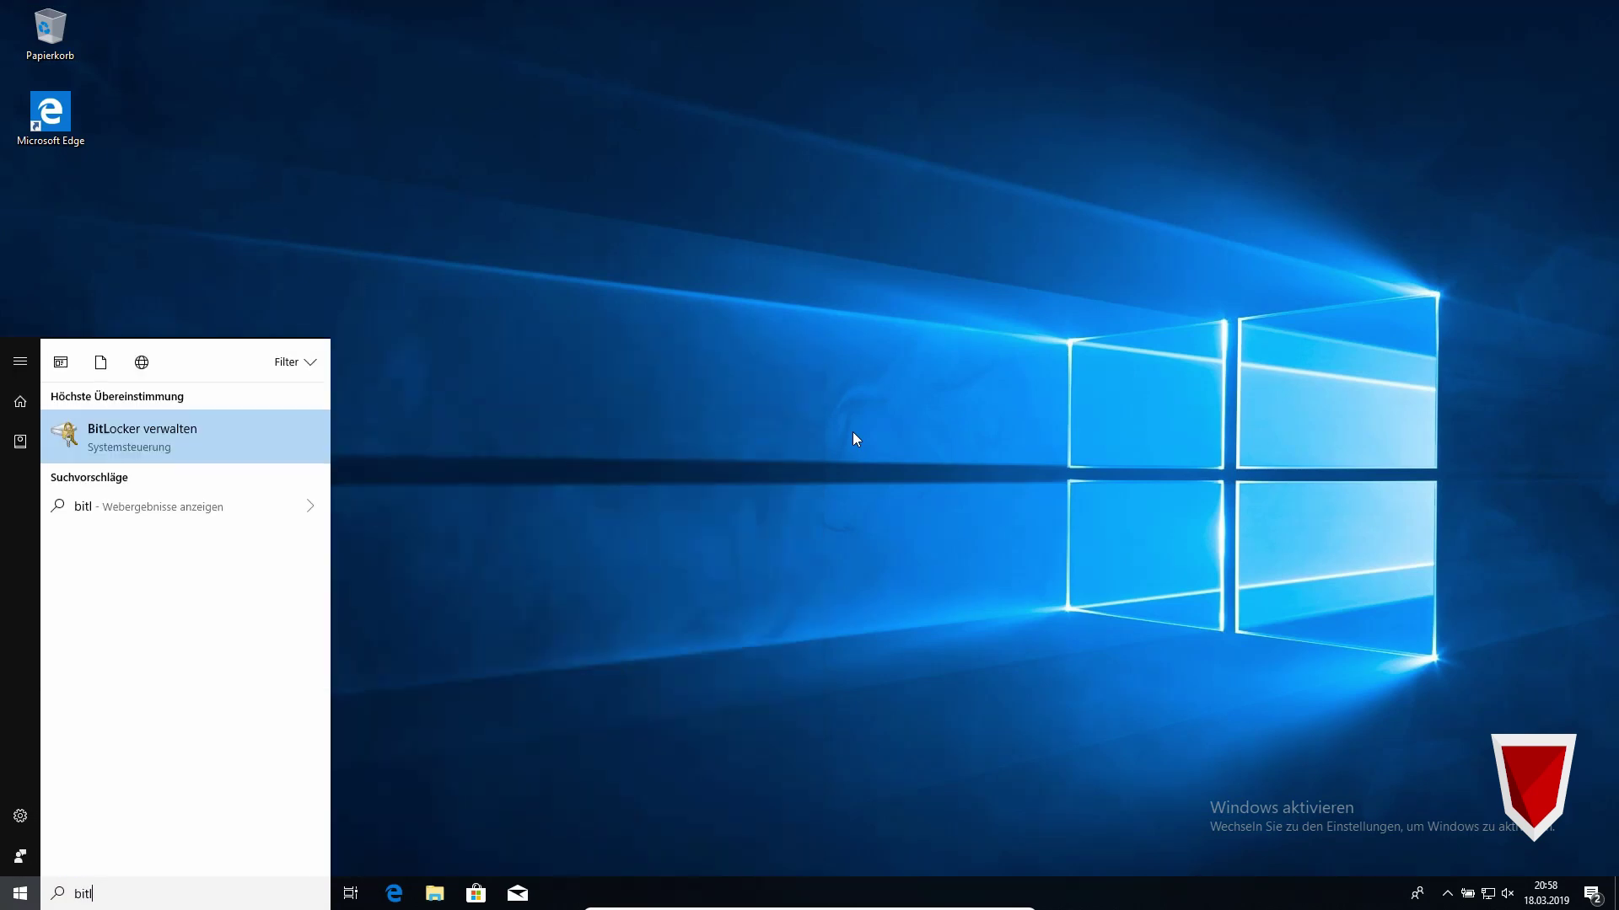
pyautogui.write('ocker')
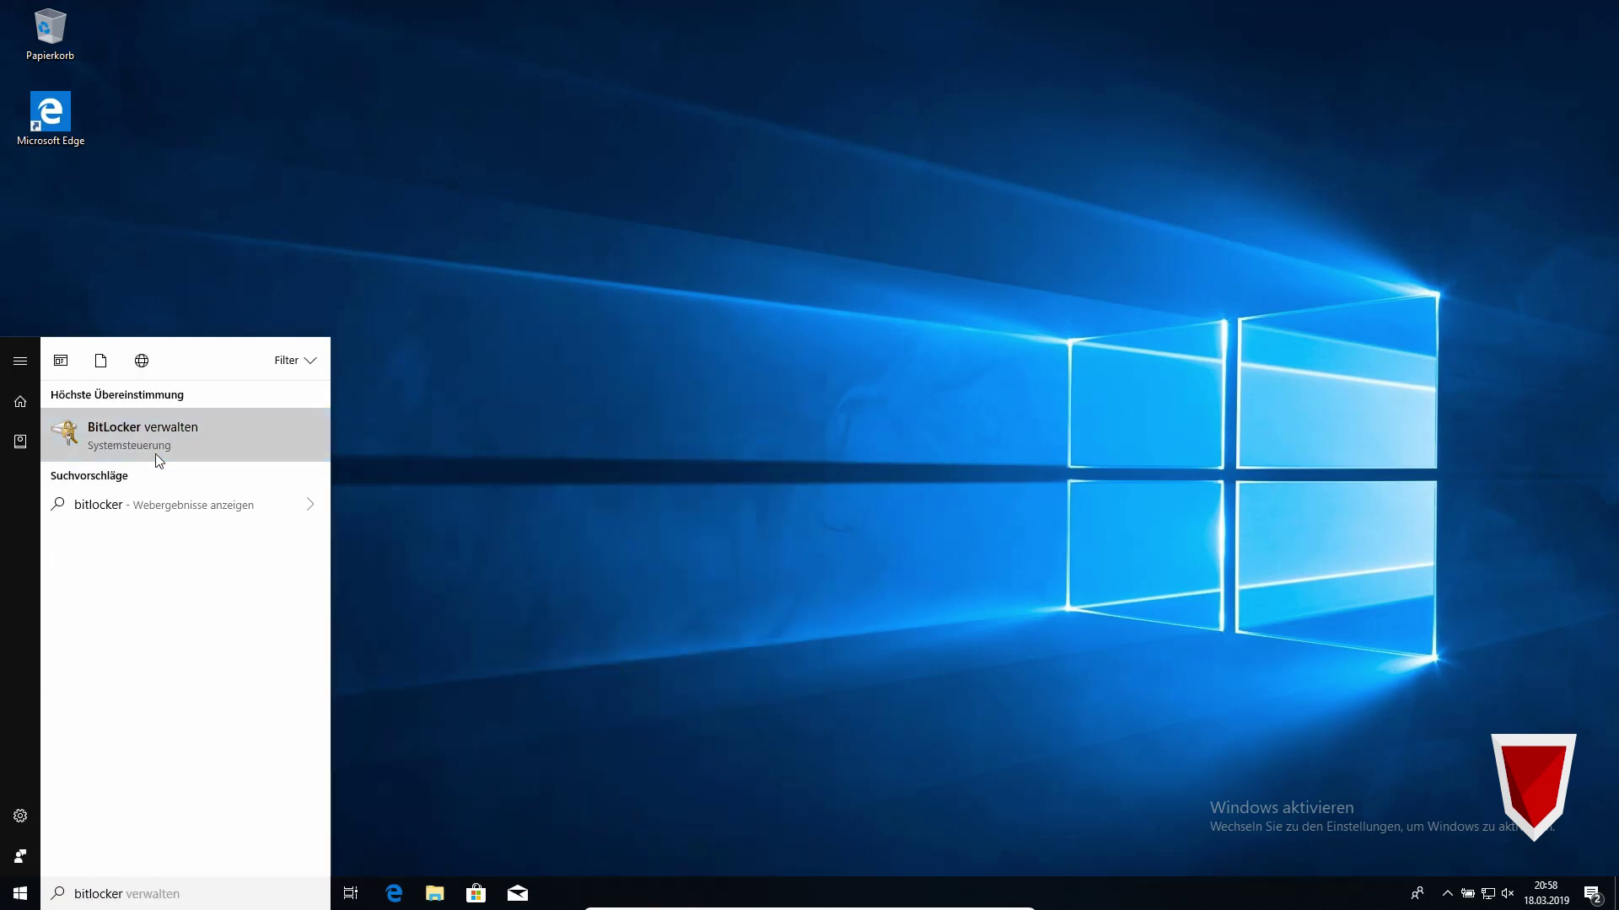
pyautogui.click(158, 460)
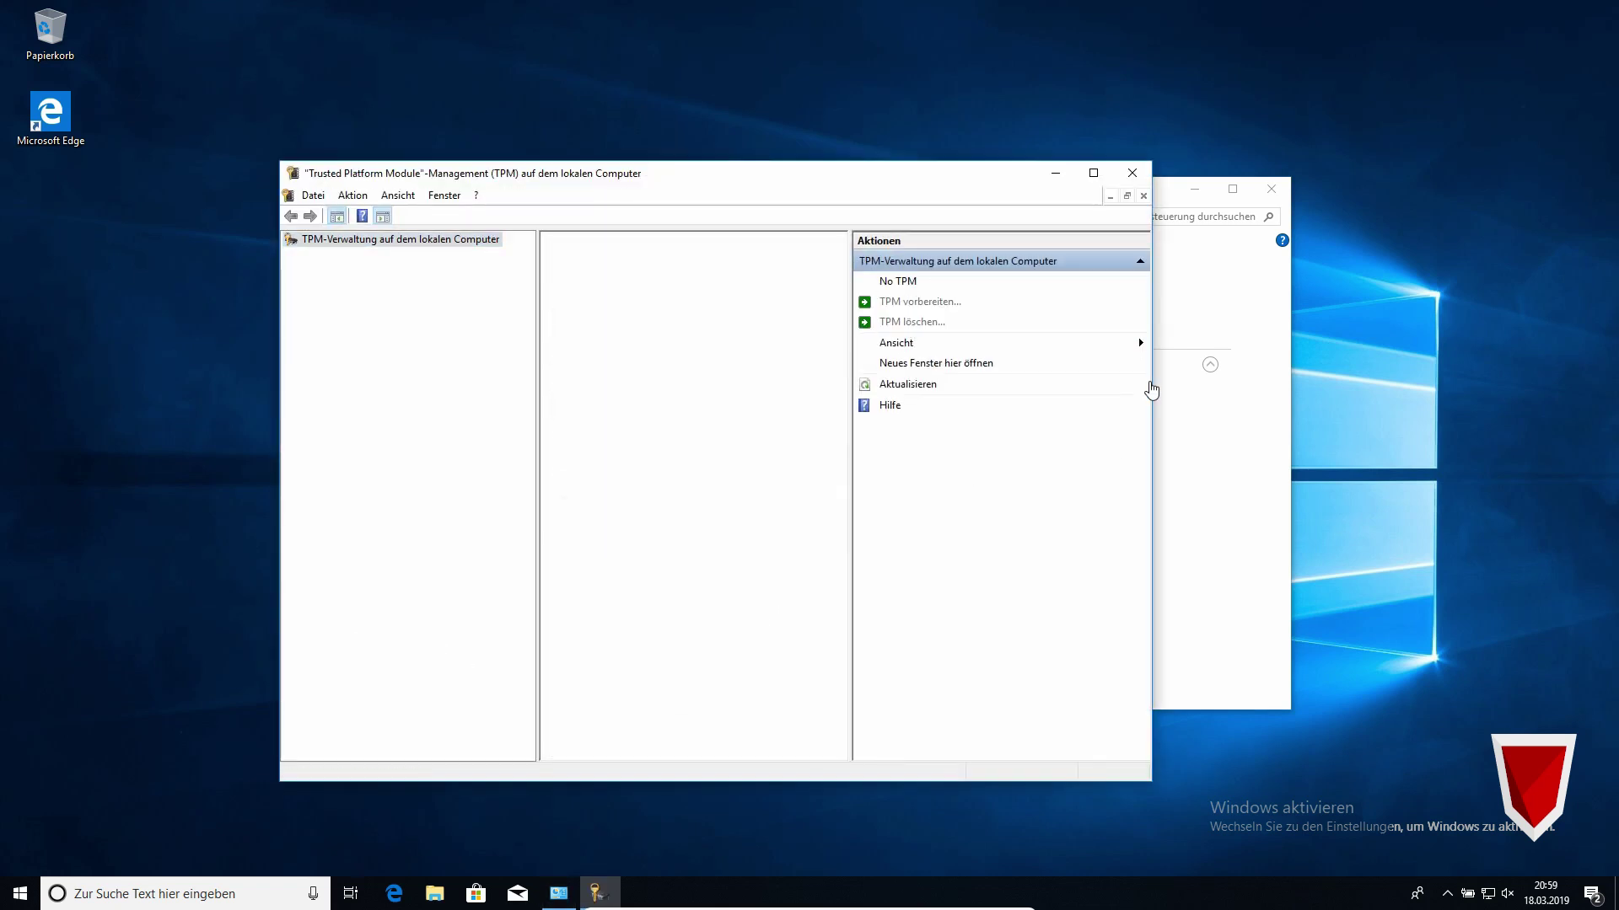
# Check in the TPM management console whether the computer has a compatible TPM, and close the console
pyautogui.moveTo(1152, 381); pyautogui.dragTo(1455, 381)
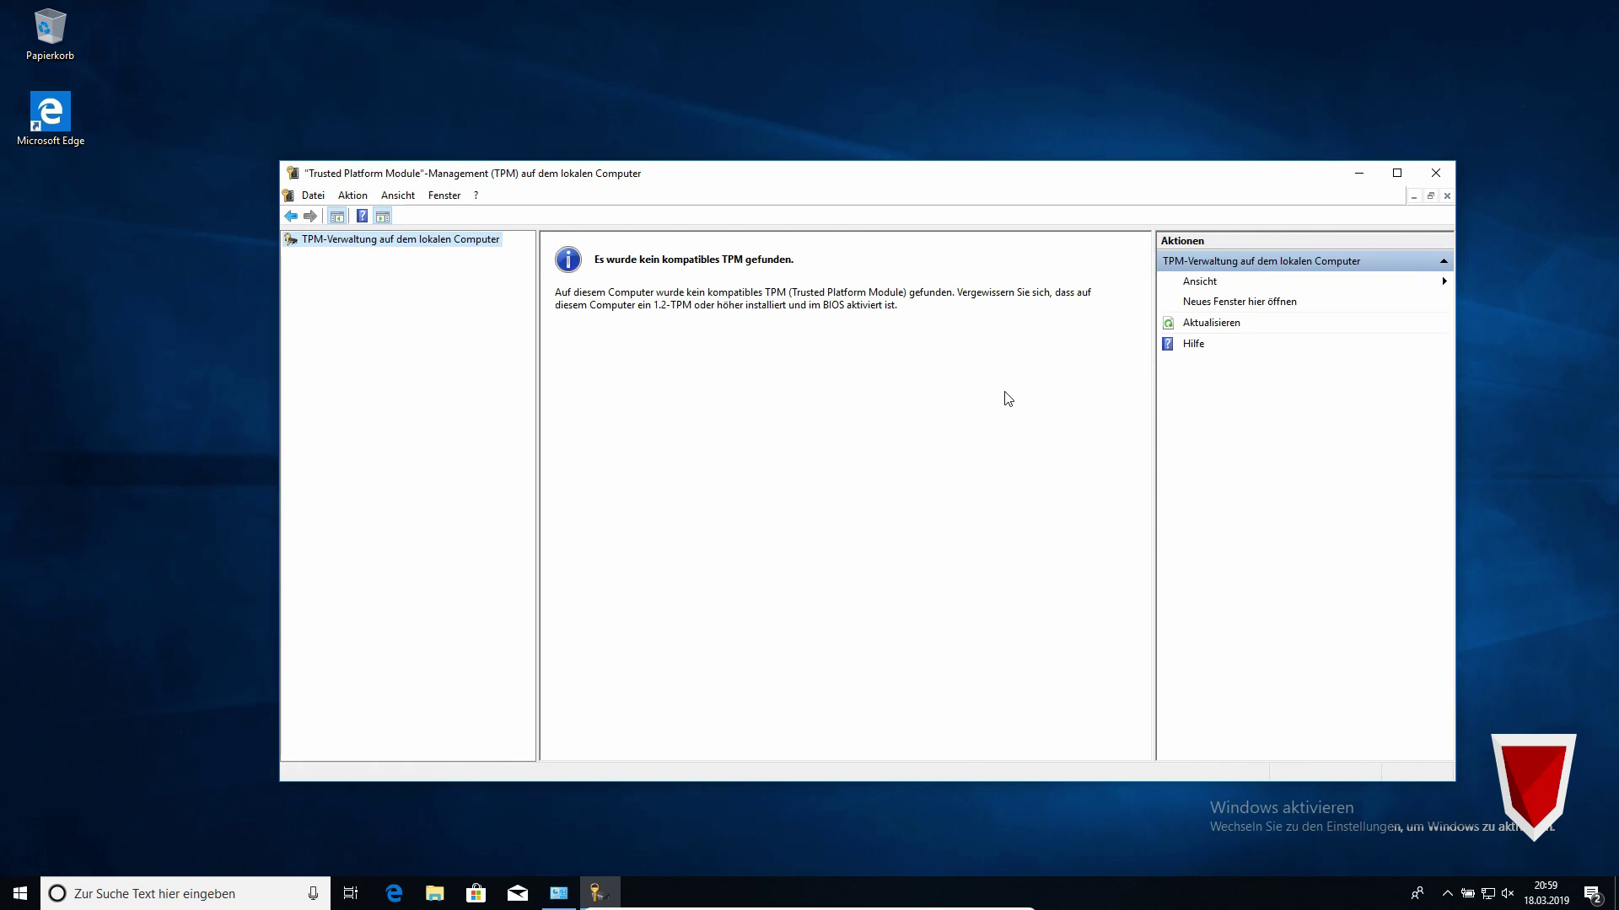
pyautogui.click(1435, 173)
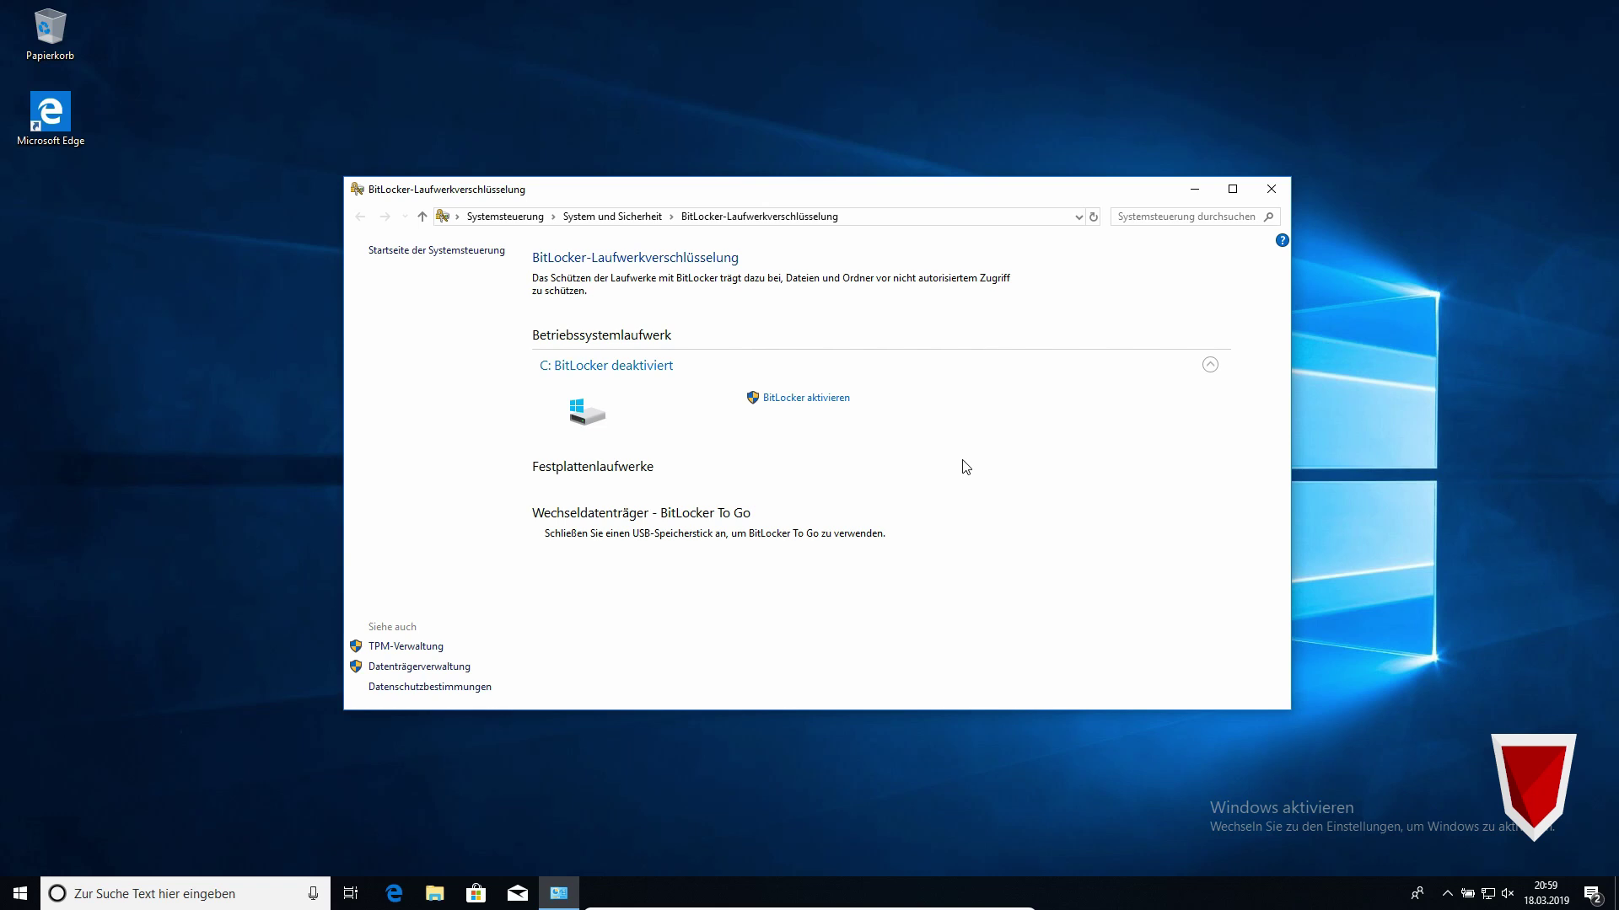
# Try to activate BitLocker on system drive C:
pyautogui.click(817, 398)
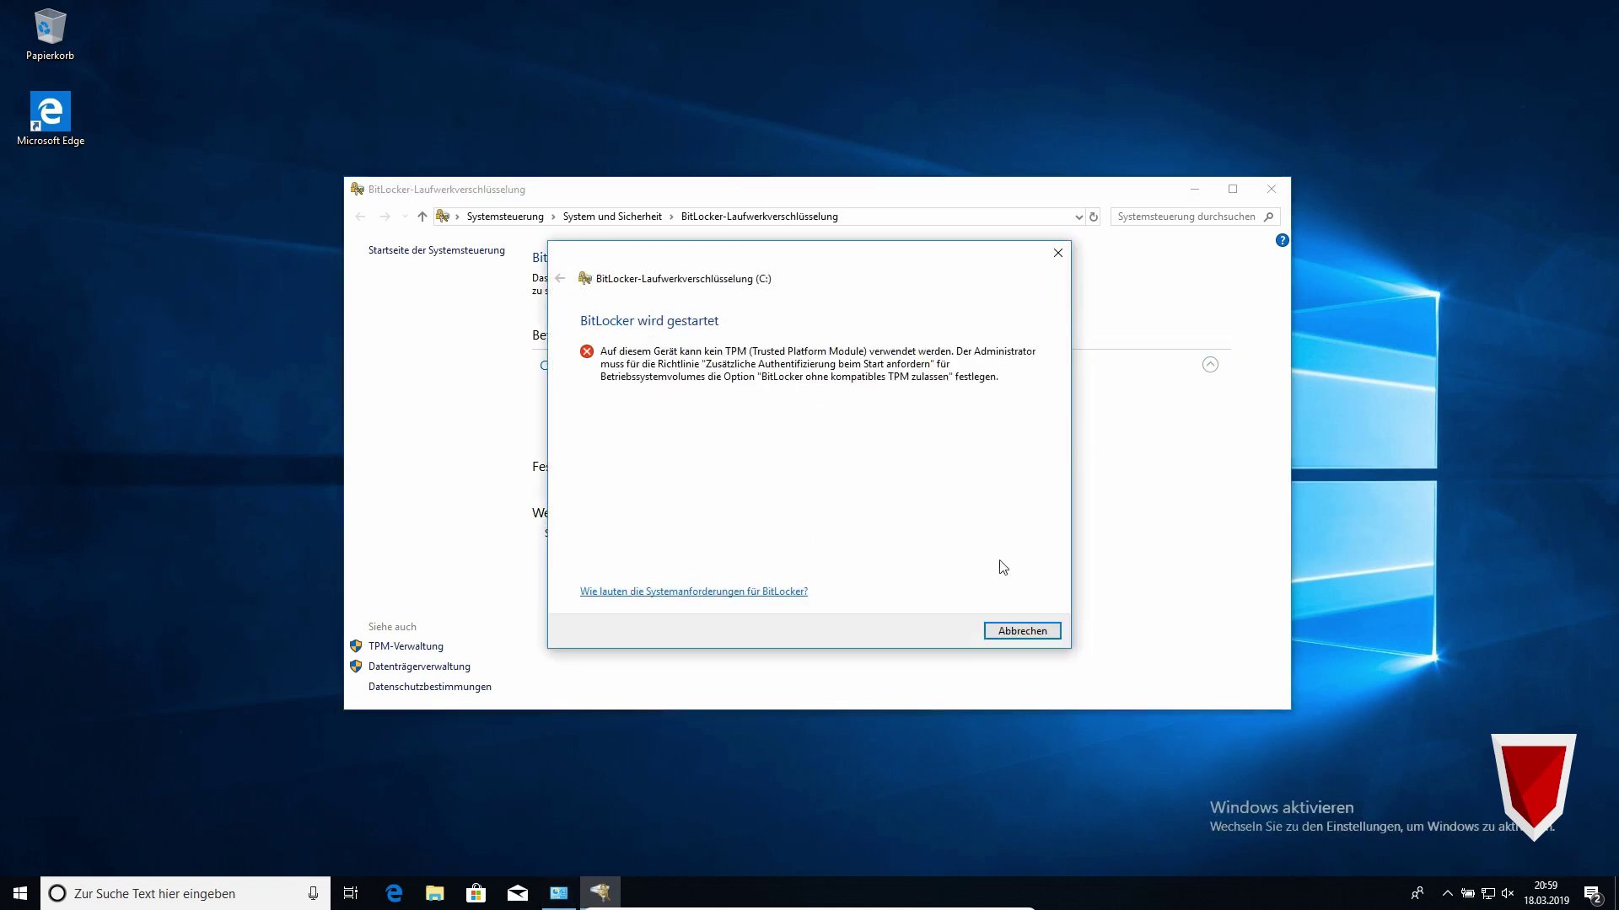
pyautogui.click(1016, 631)
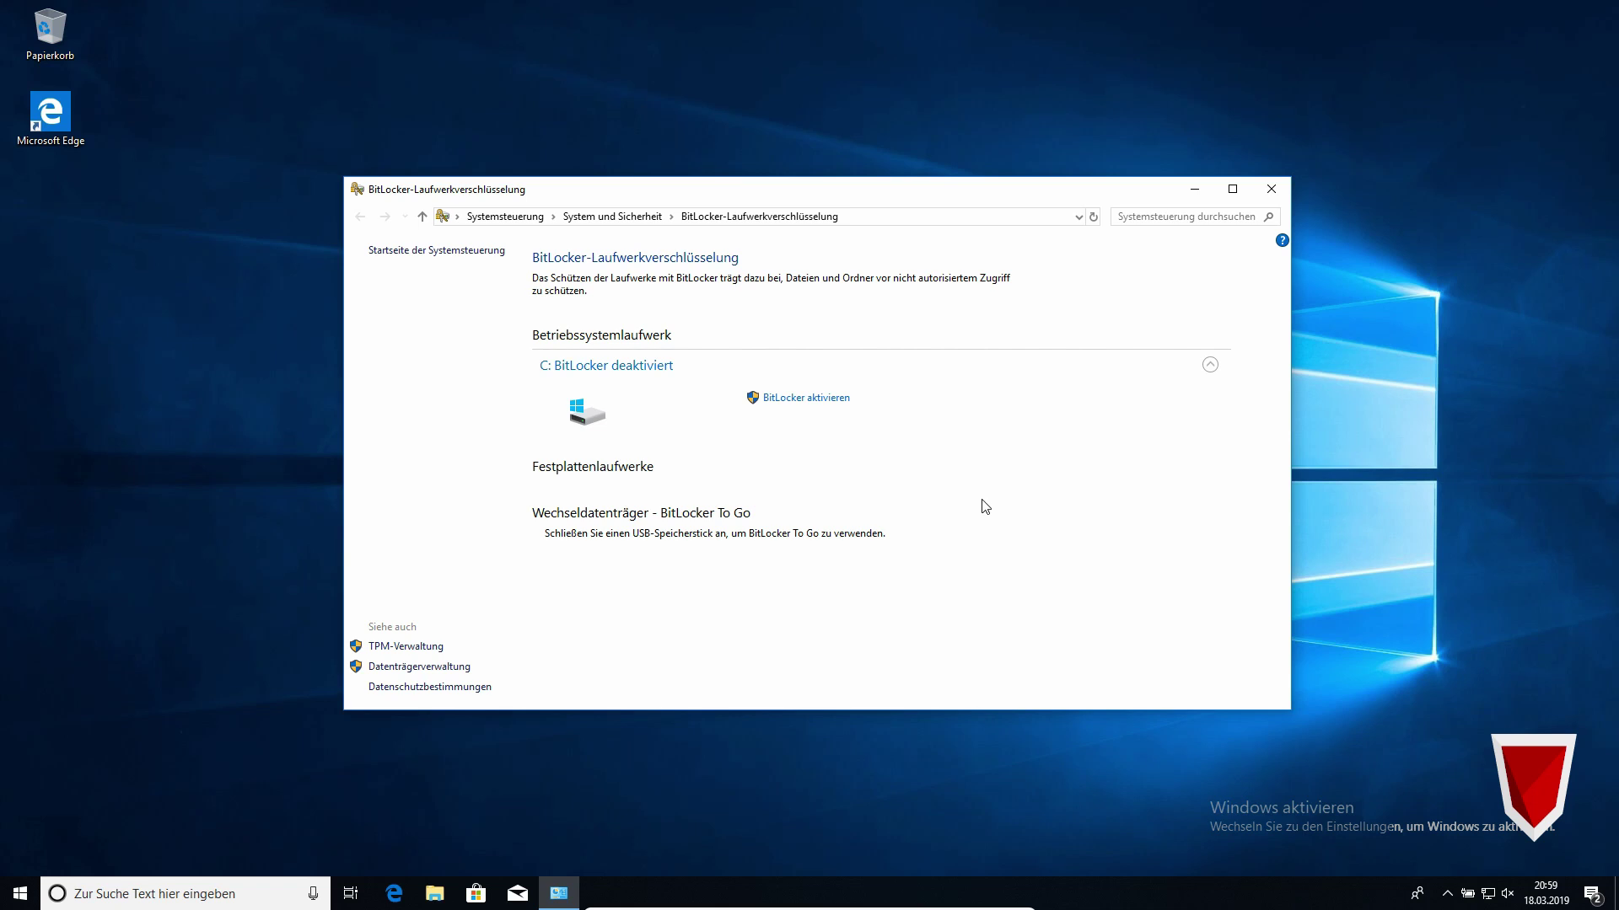
# Search Windows for "gruppen", open the local Group Policy editor maximized, and widen its tree pane
pyautogui.click(288, 572)
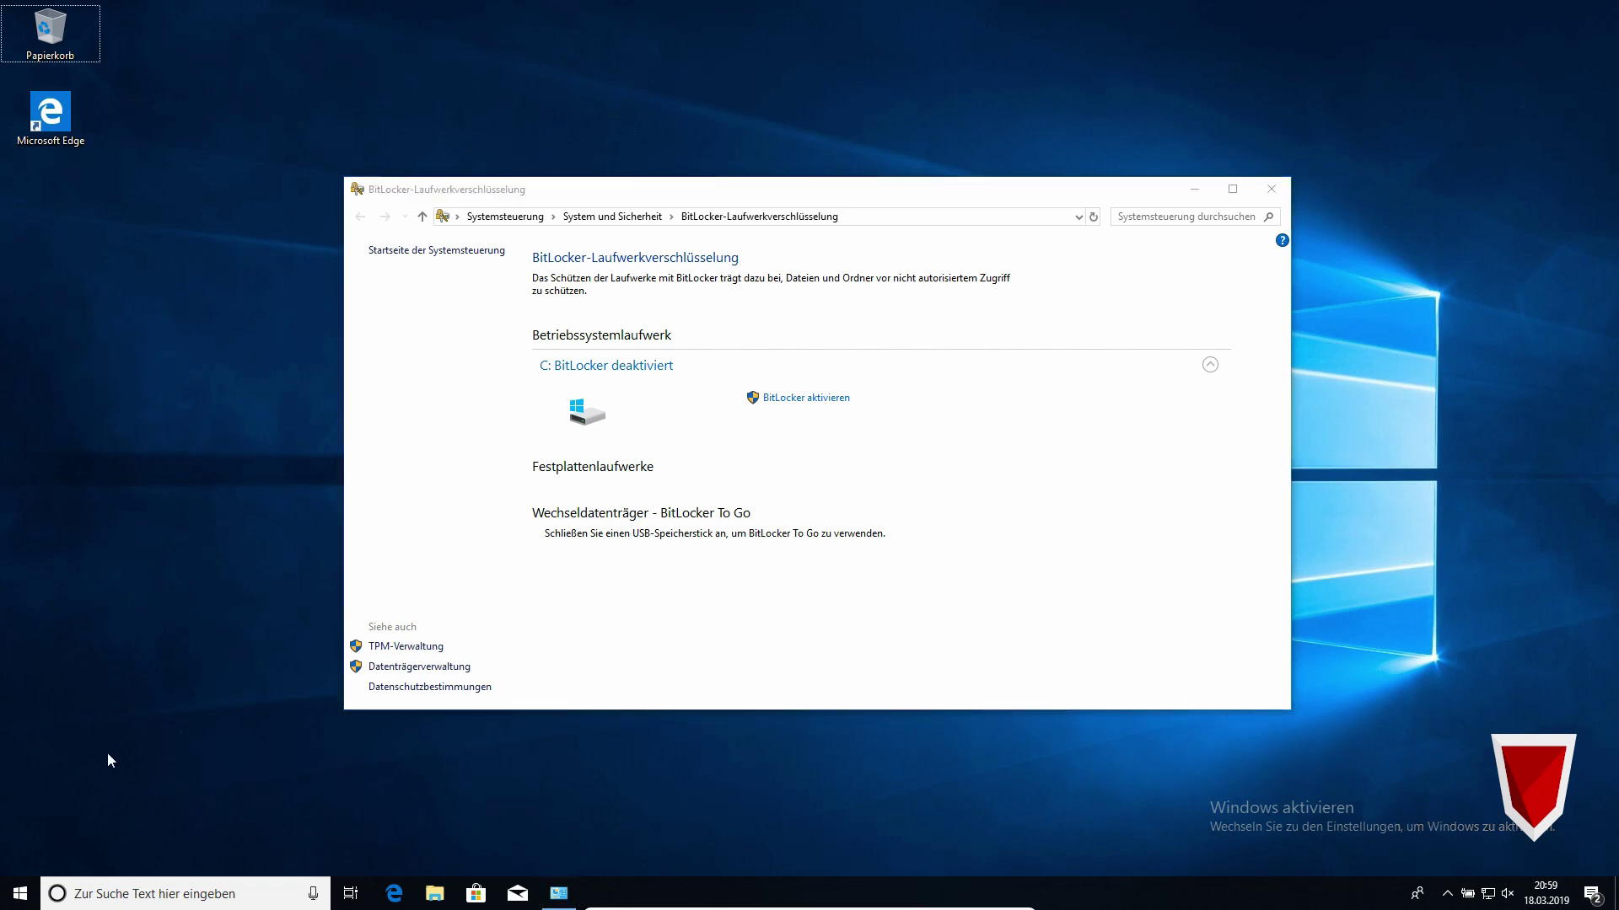
pyautogui.press('super')
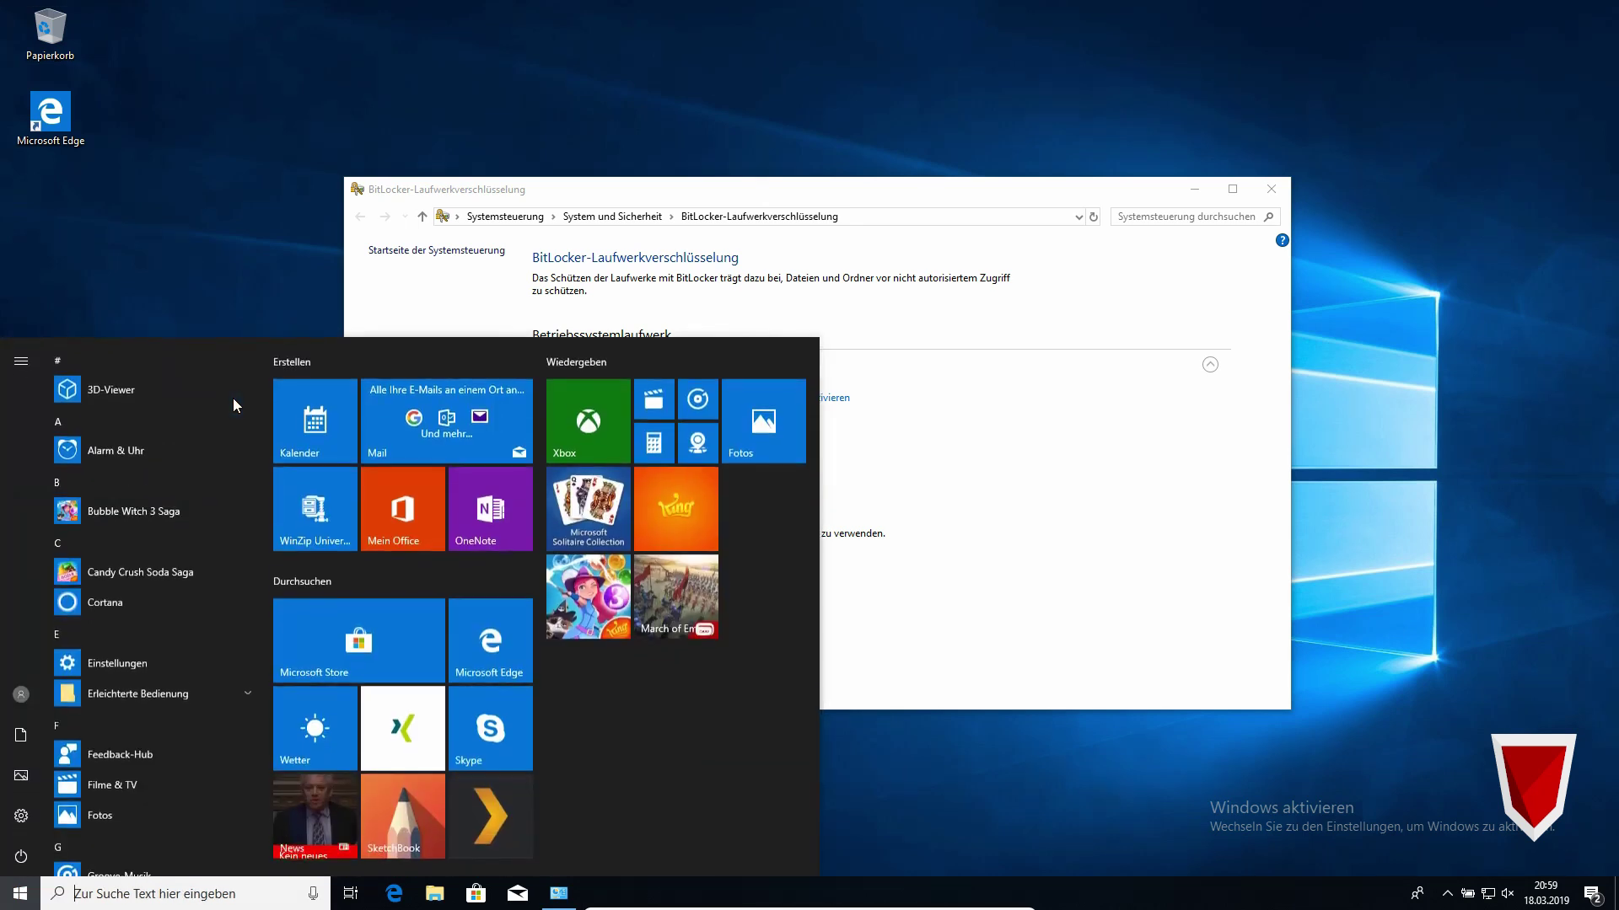
pyautogui.write('gruppen')
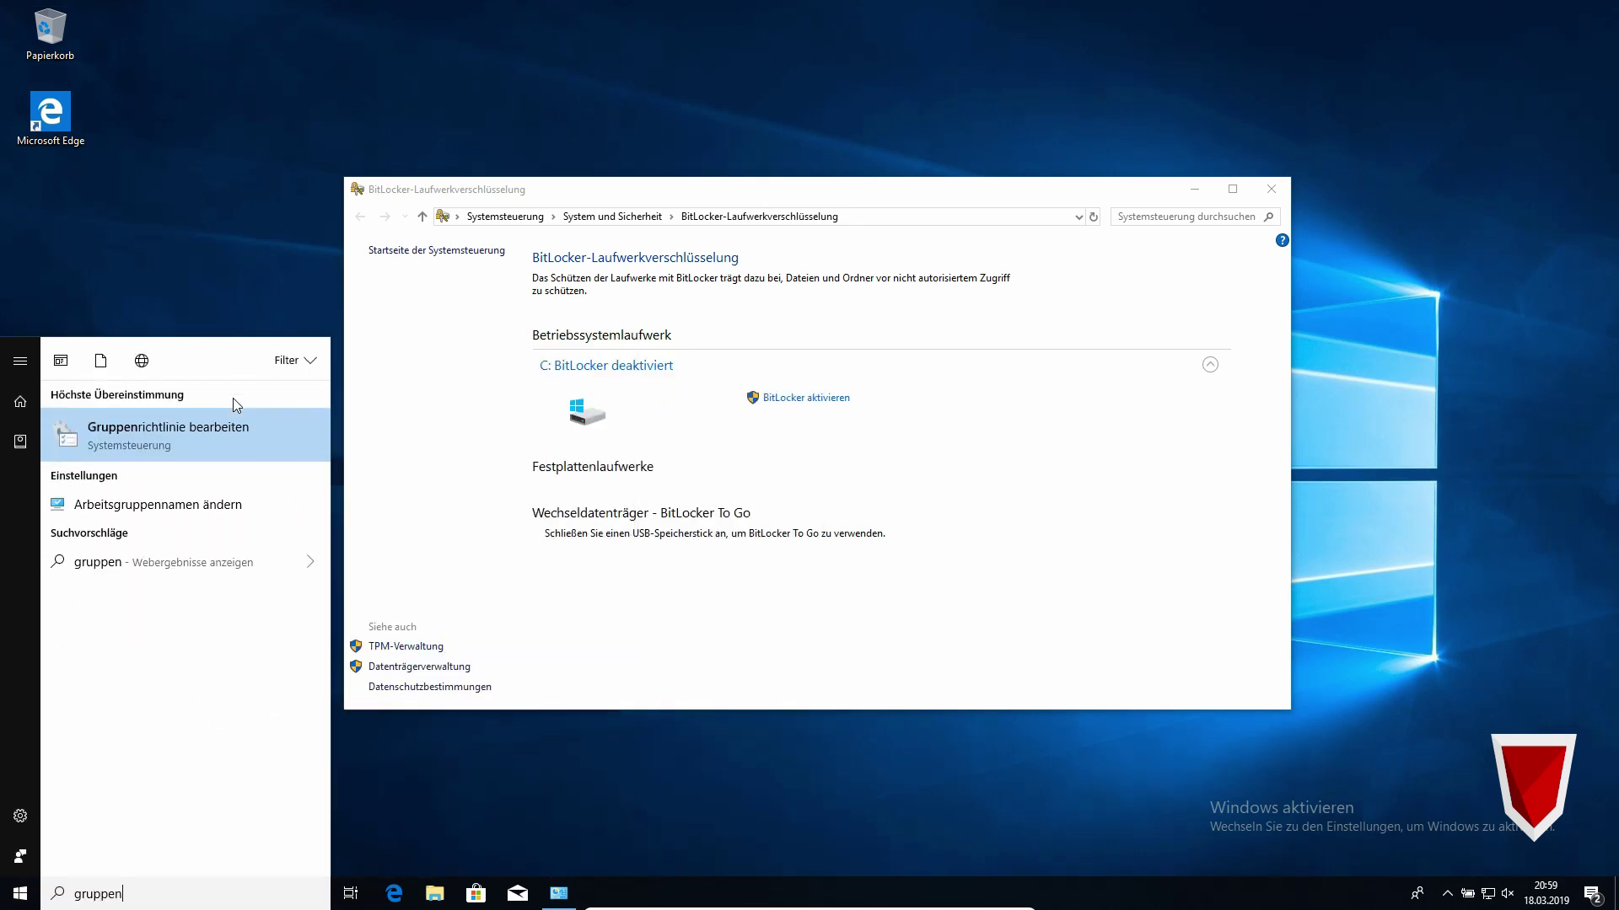
pyautogui.click(239, 428)
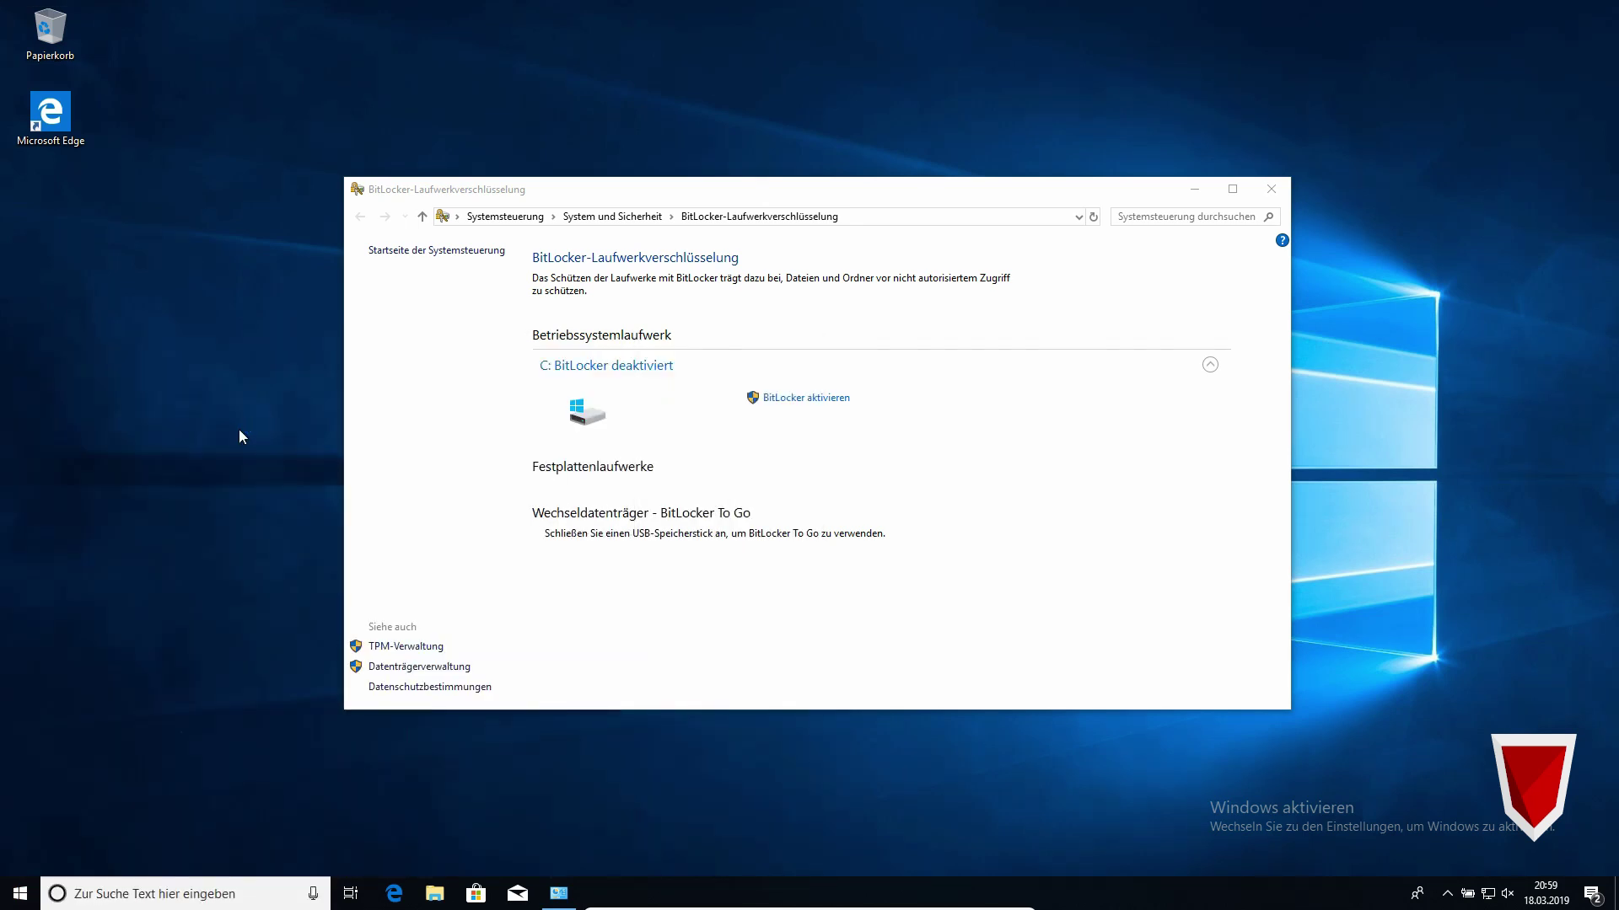
pyautogui.doubleClick(730, 136)
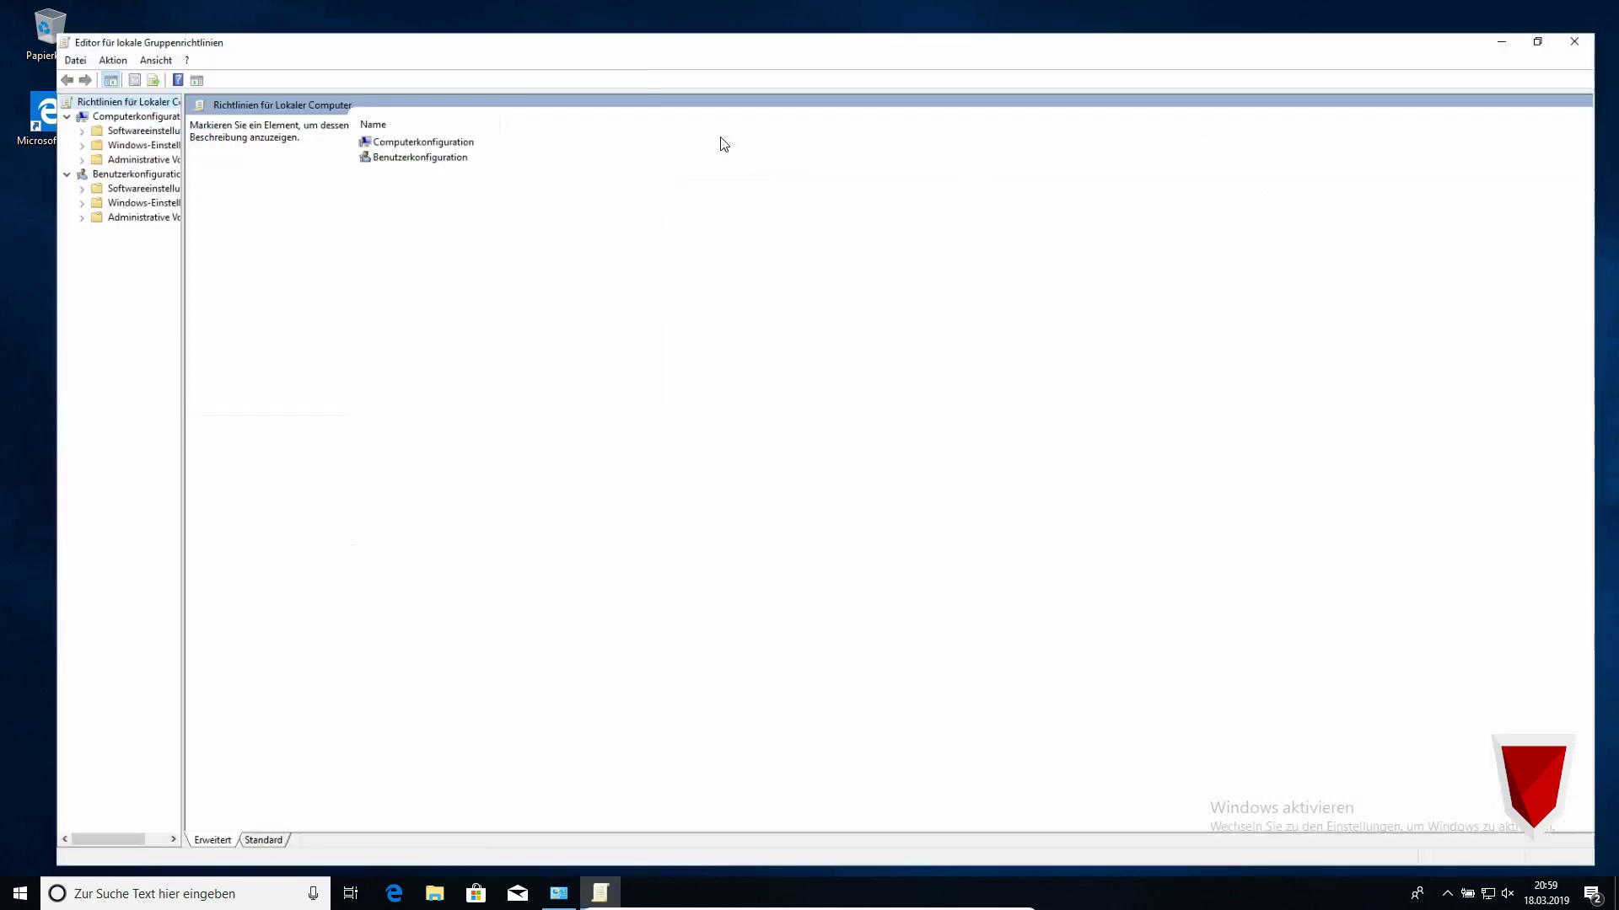
pyautogui.moveTo(131, 331); pyautogui.dragTo(412, 325)
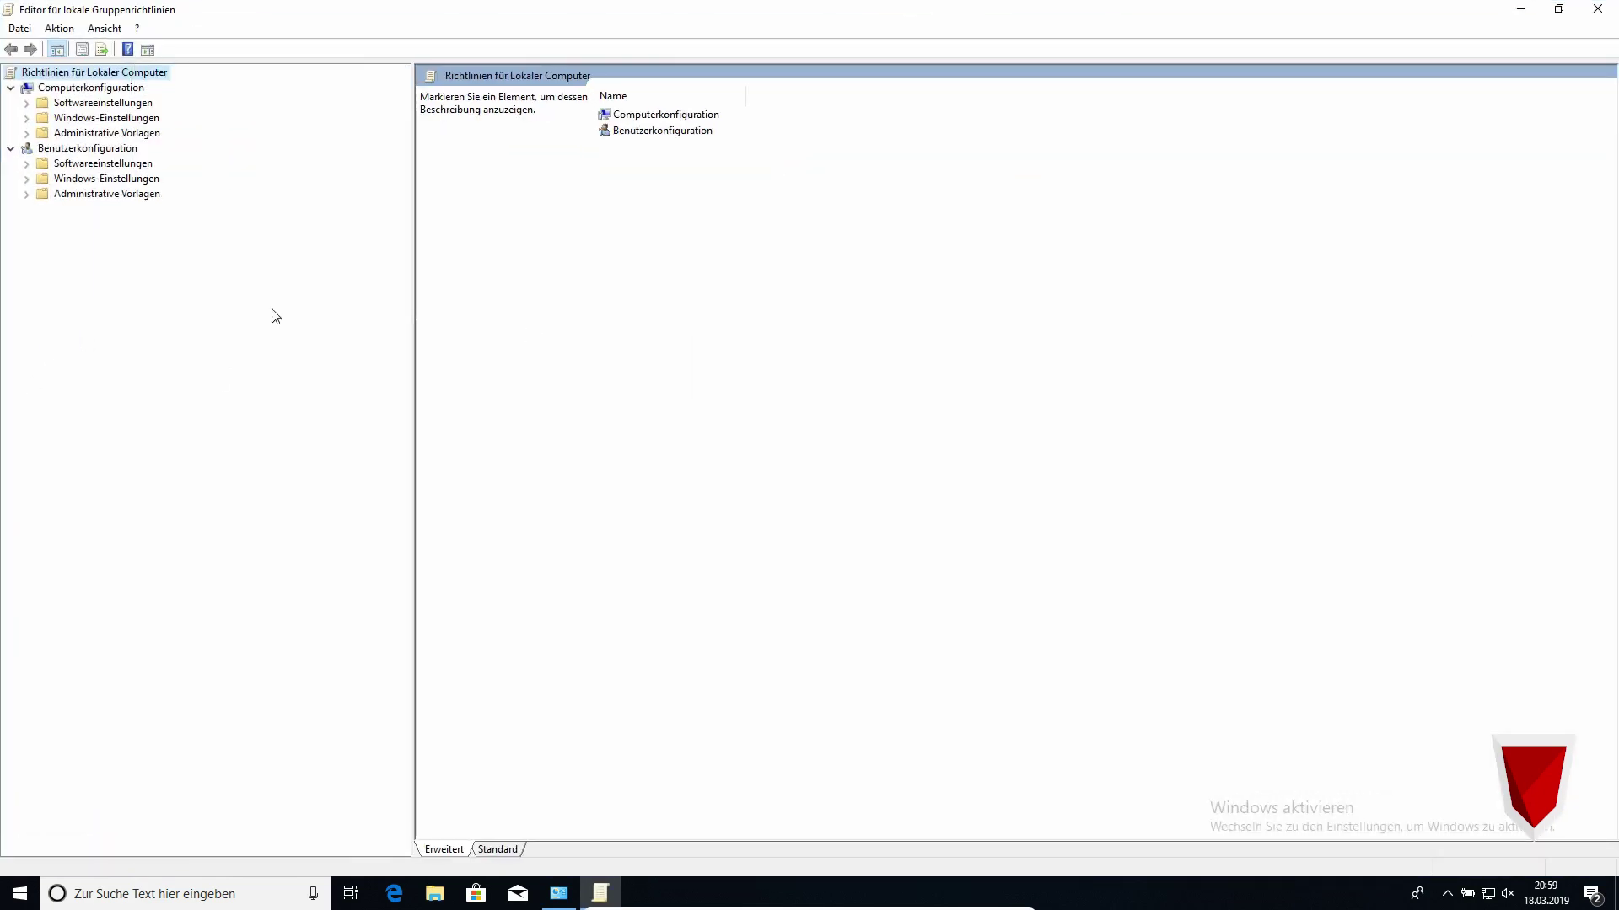
# Go to the Betriebssystemlaufwerke policies under Computerkonfiguration, Administrative Vorlagen, Windows-Komponenten, BitLocker-Laufwerkverschlüsselung
pyautogui.click(44, 87)
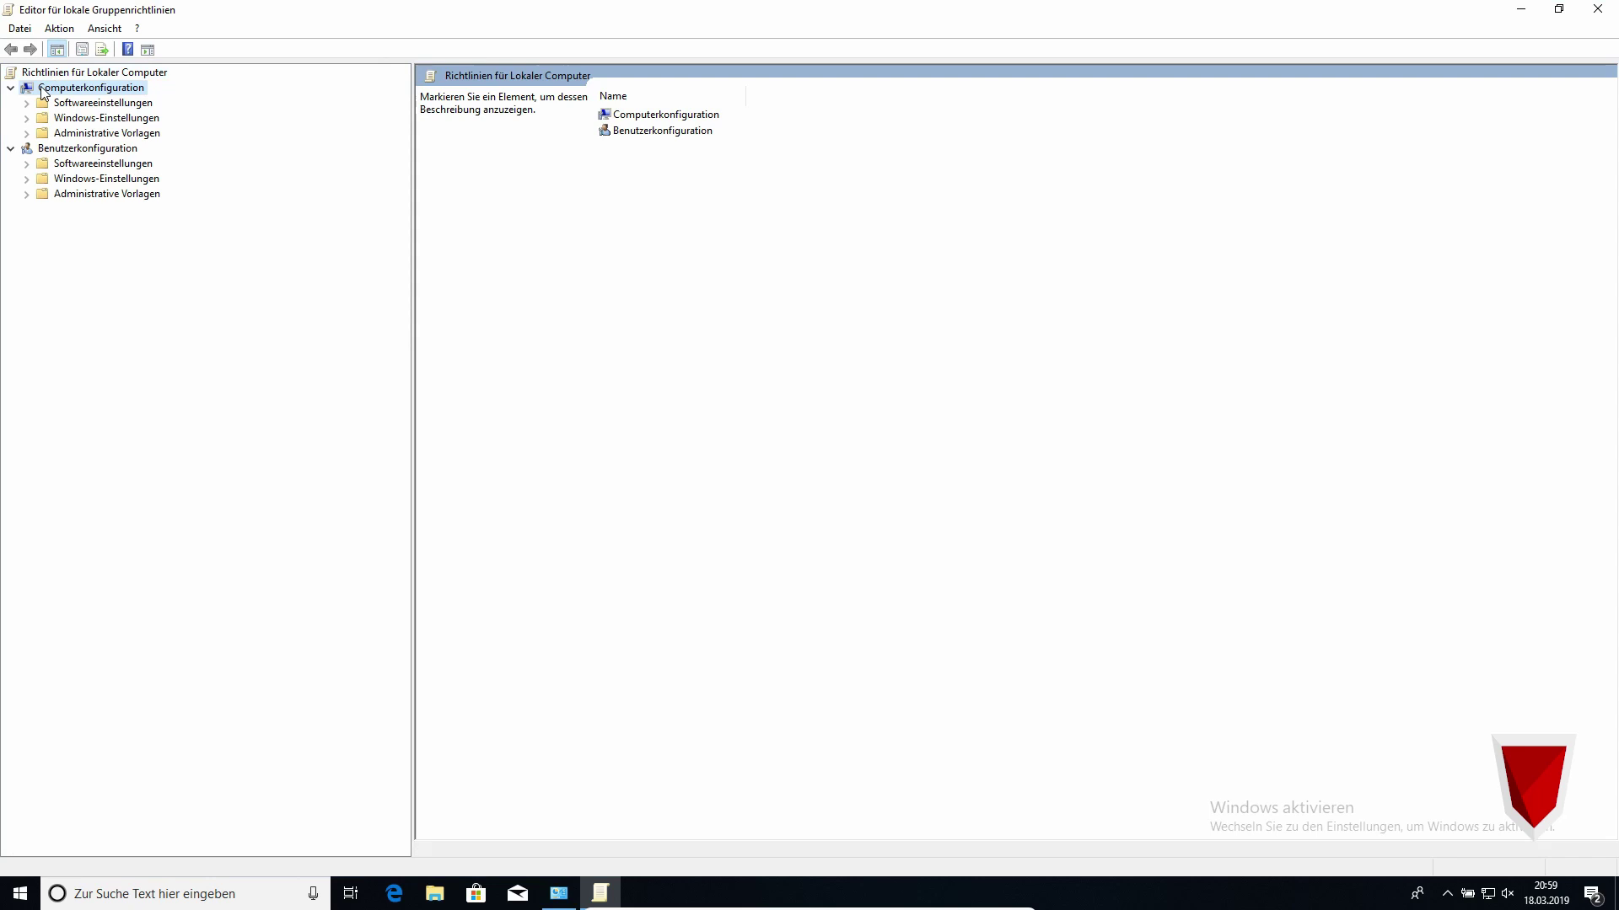
pyautogui.click(26, 133)
pyautogui.click(97, 134)
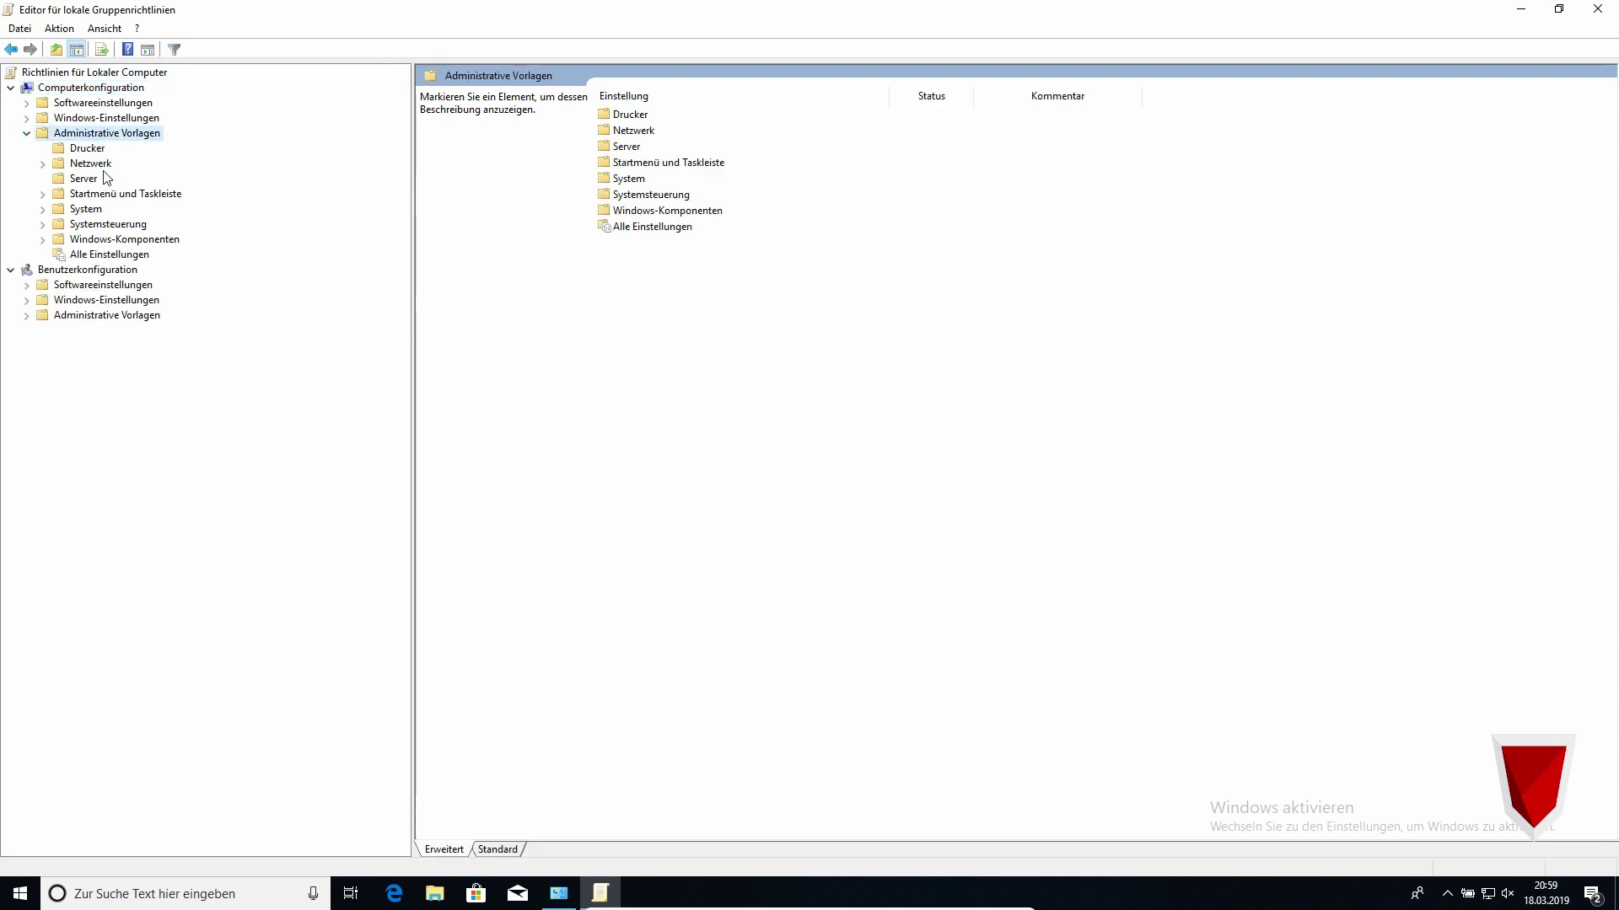
pyautogui.click(73, 240)
pyautogui.click(43, 239)
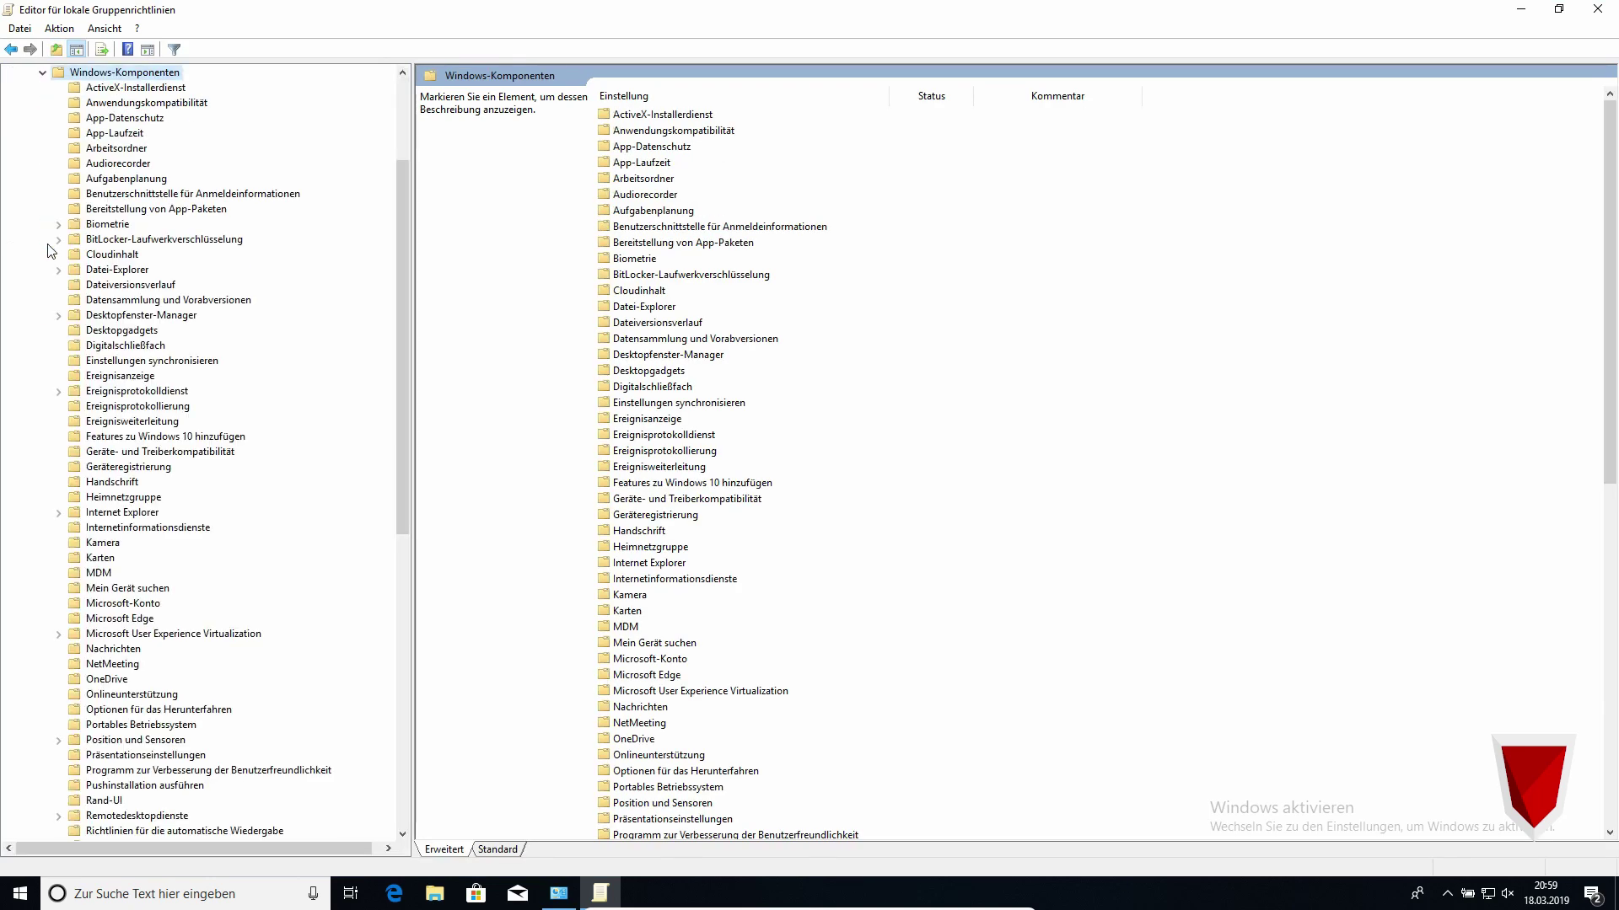
pyautogui.scroll(4, 126, 318)
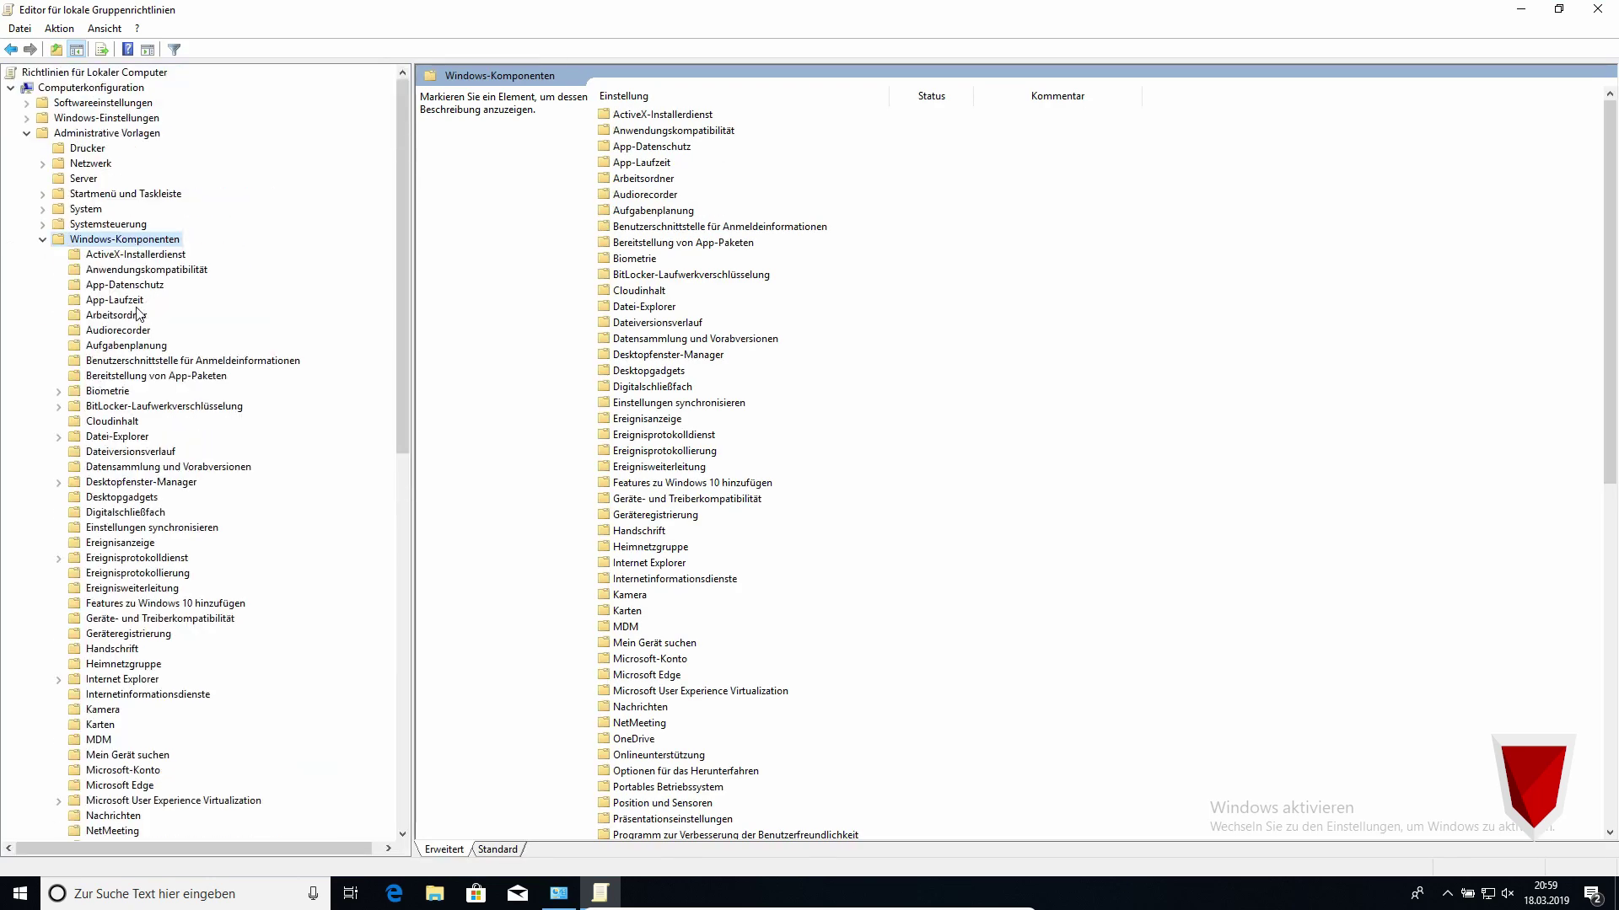
pyautogui.doubleClick(150, 407)
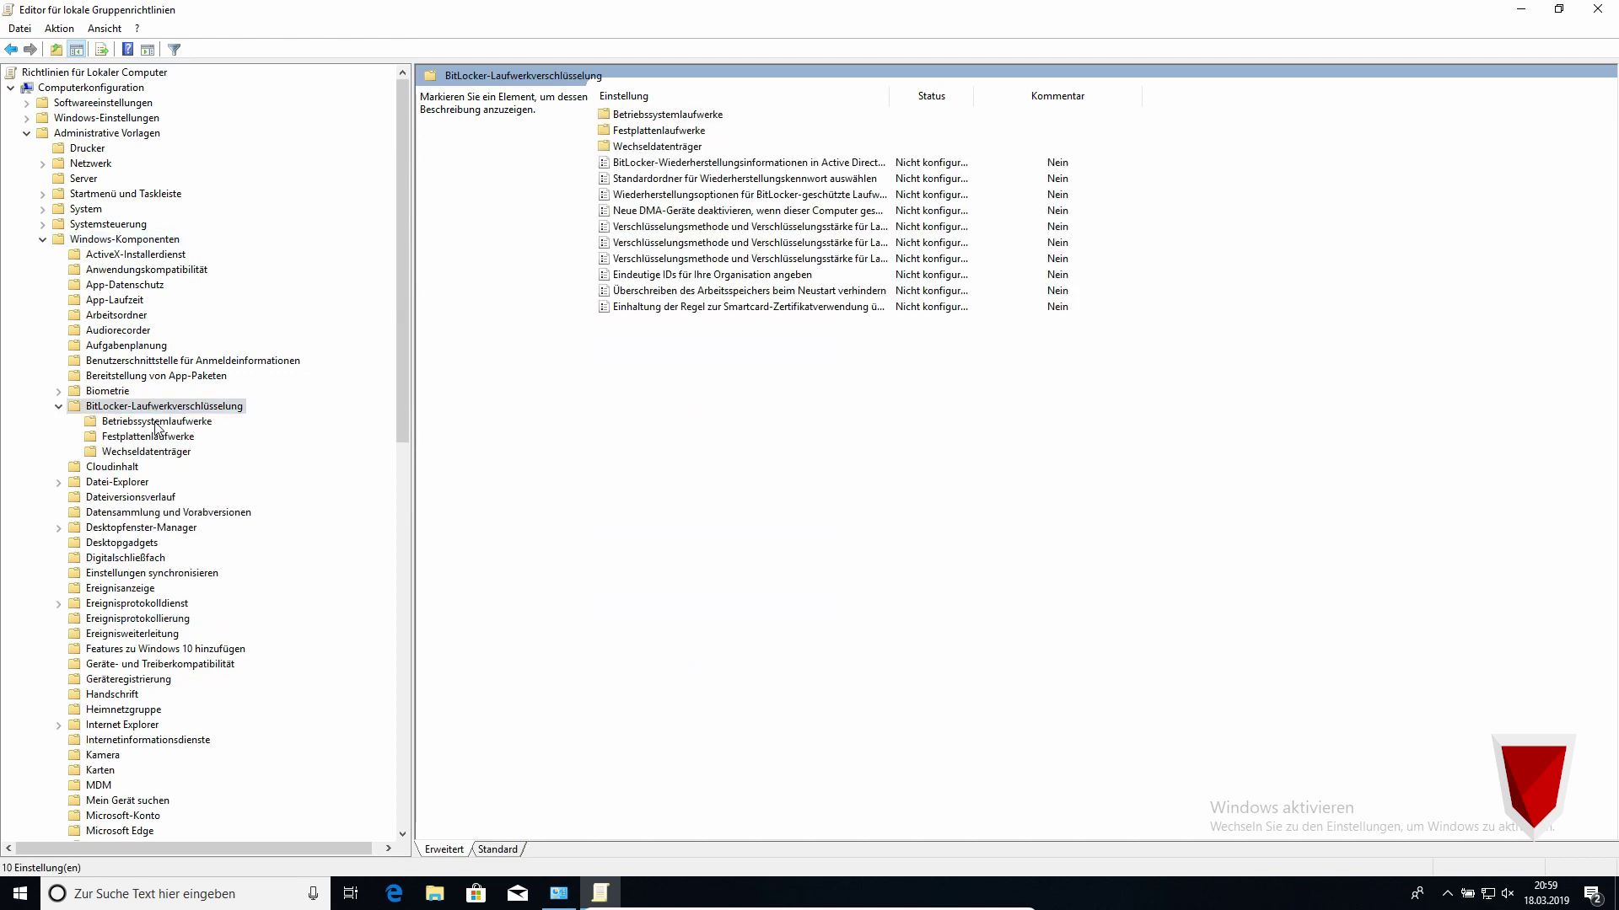
pyautogui.click(155, 422)
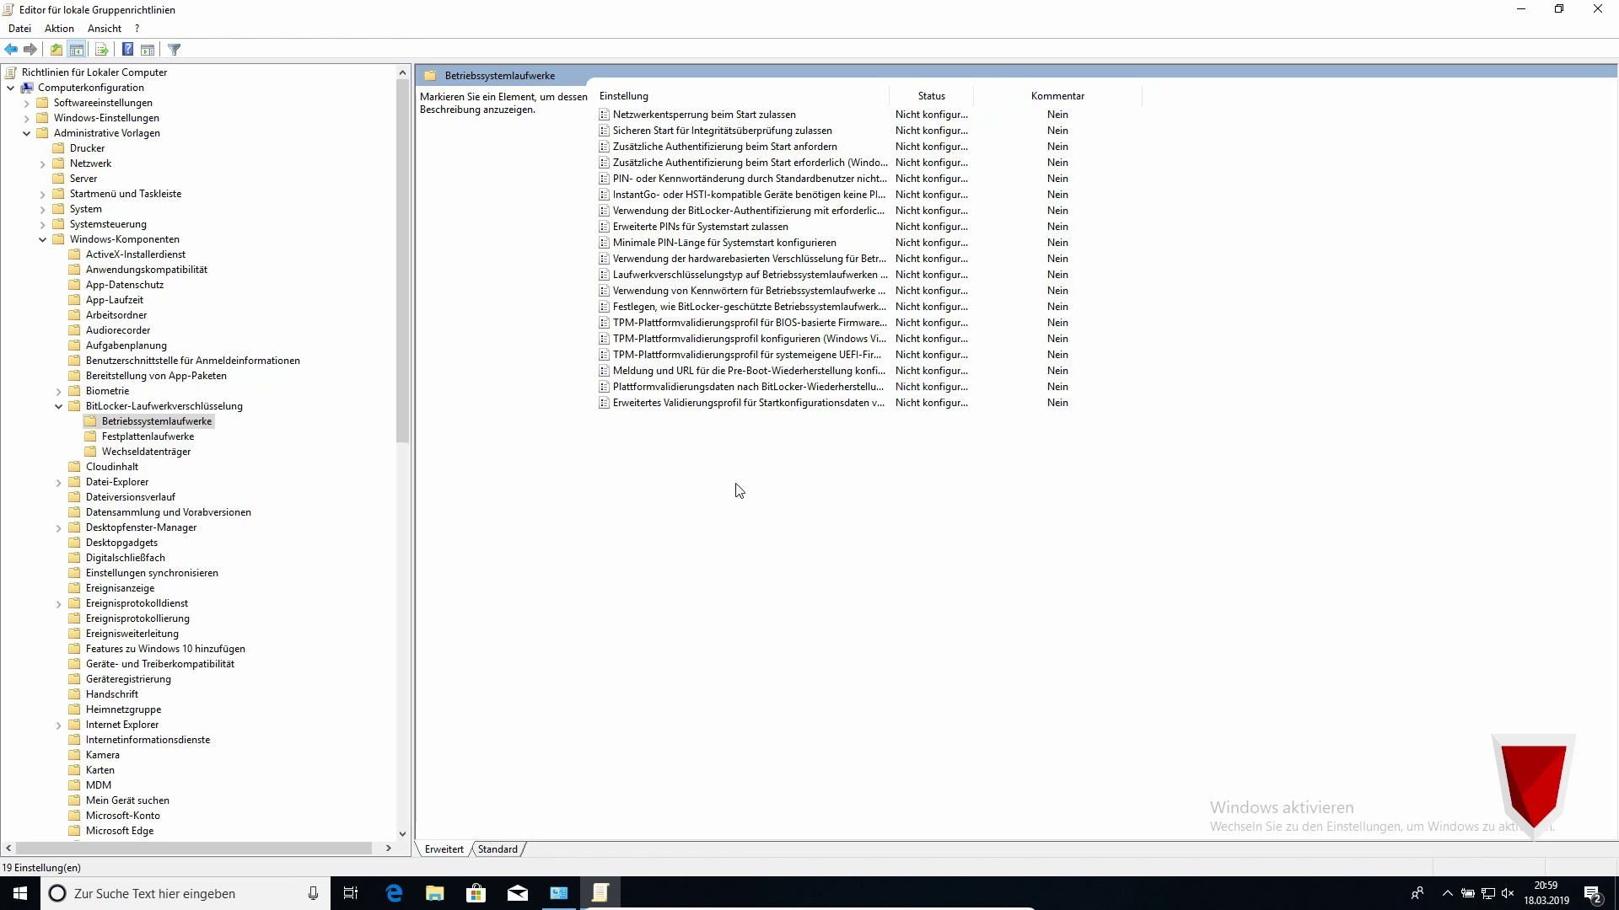
# Set the policy "Zusätzliche Authentifizierung beim Start anfordern" to Aktiviert with BitLocker allowed without a compatible TPM, and close the policy editor
pyautogui.click(682, 149)
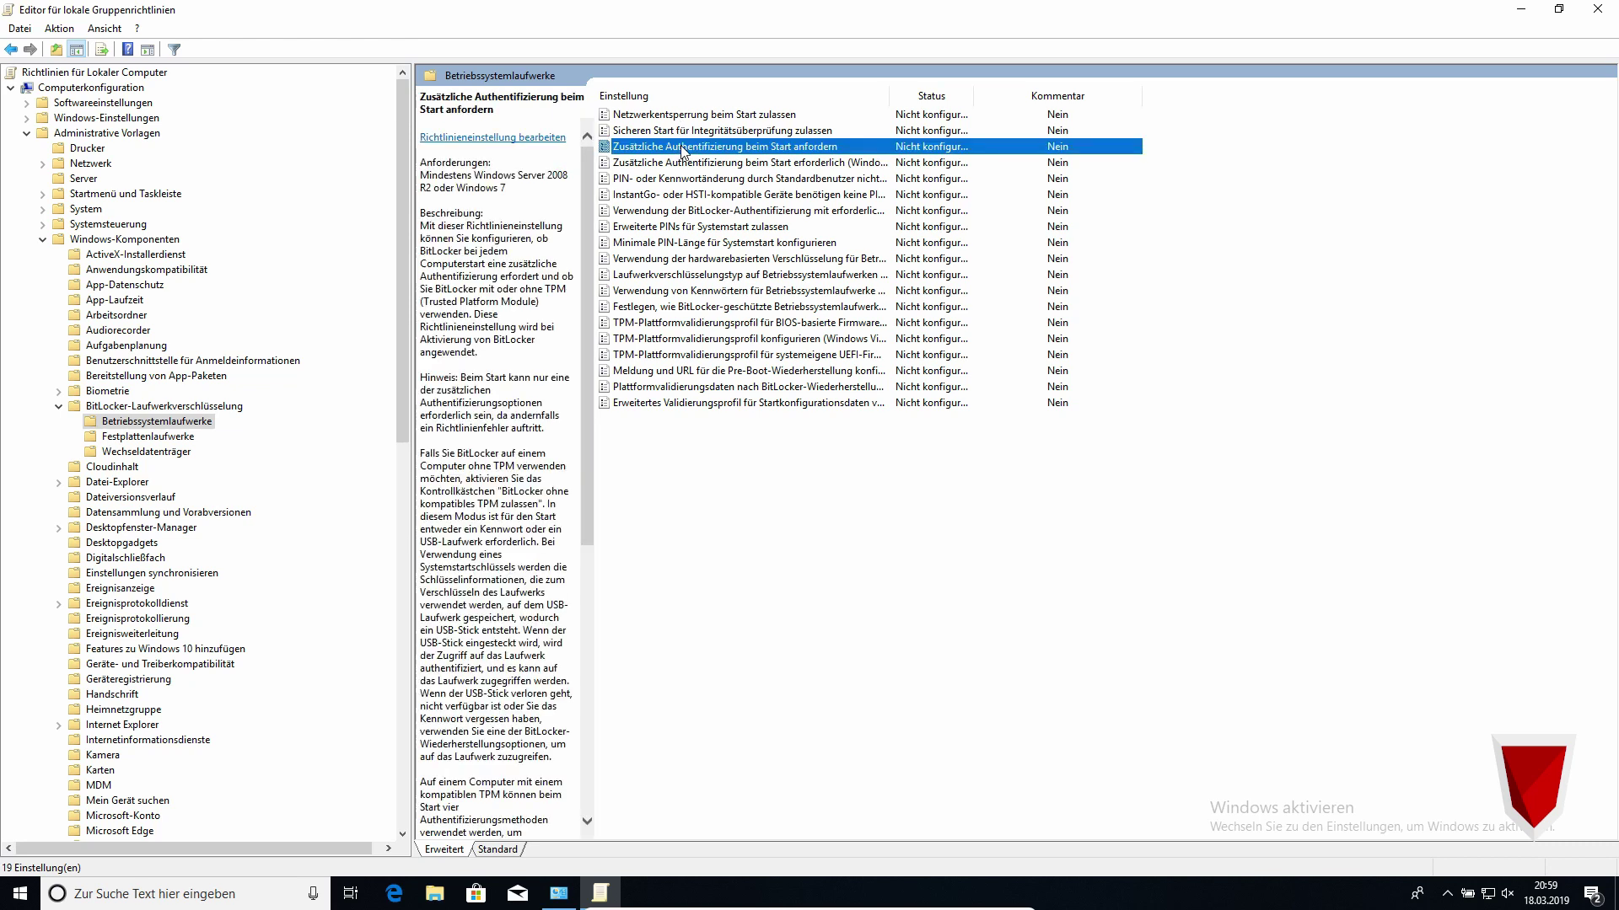
pyautogui.doubleClick(682, 149)
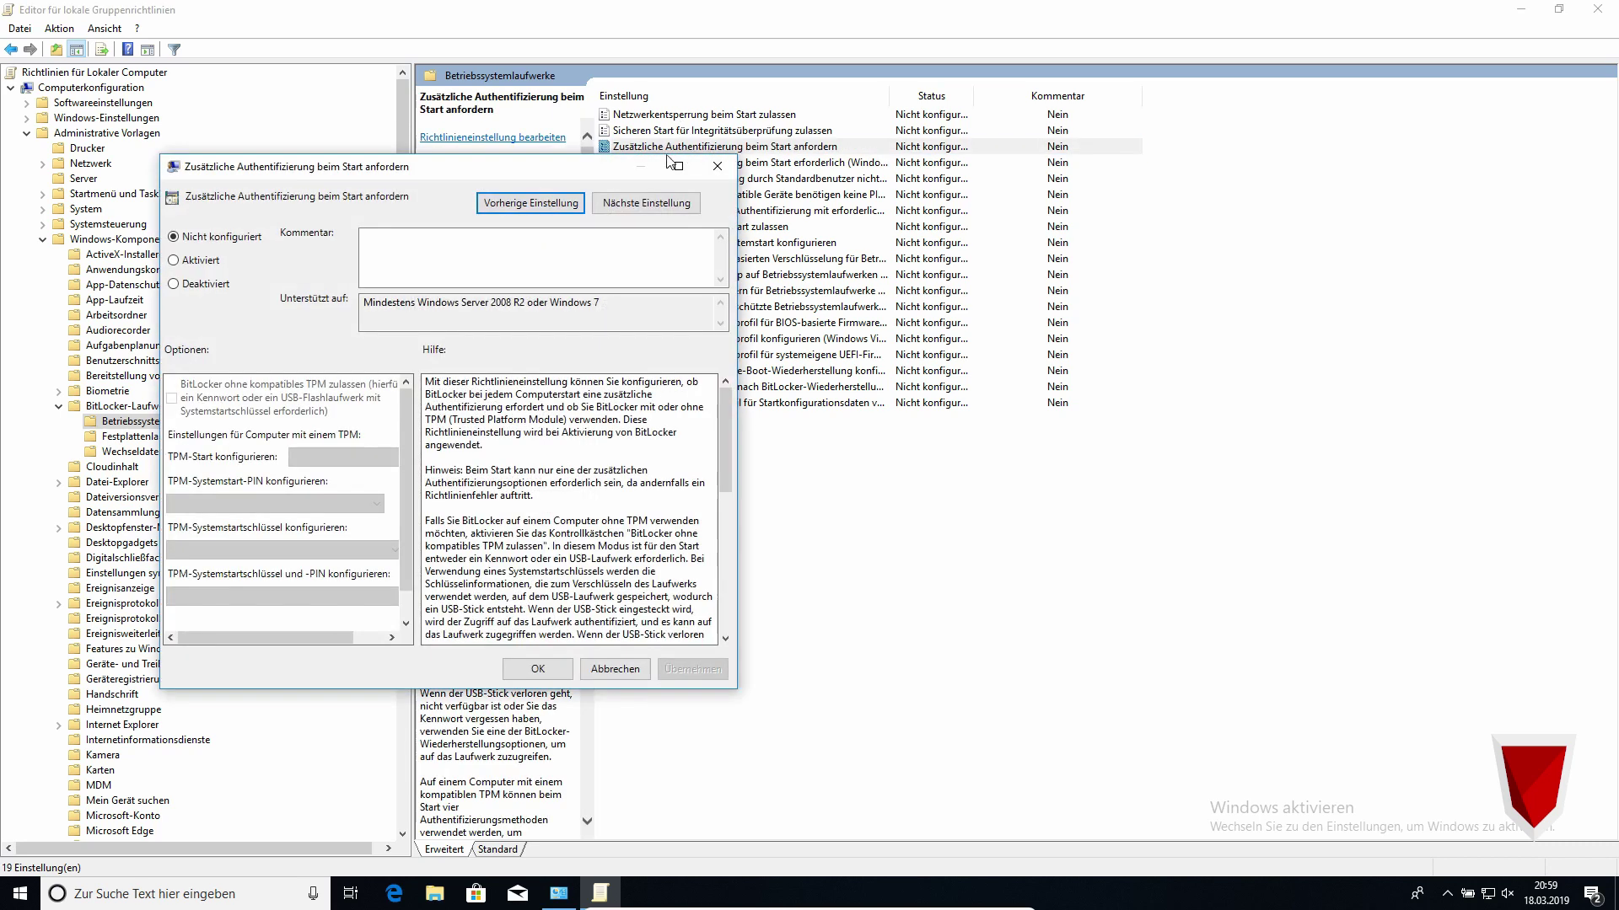
pyautogui.moveTo(580, 174); pyautogui.dragTo(777, 187)
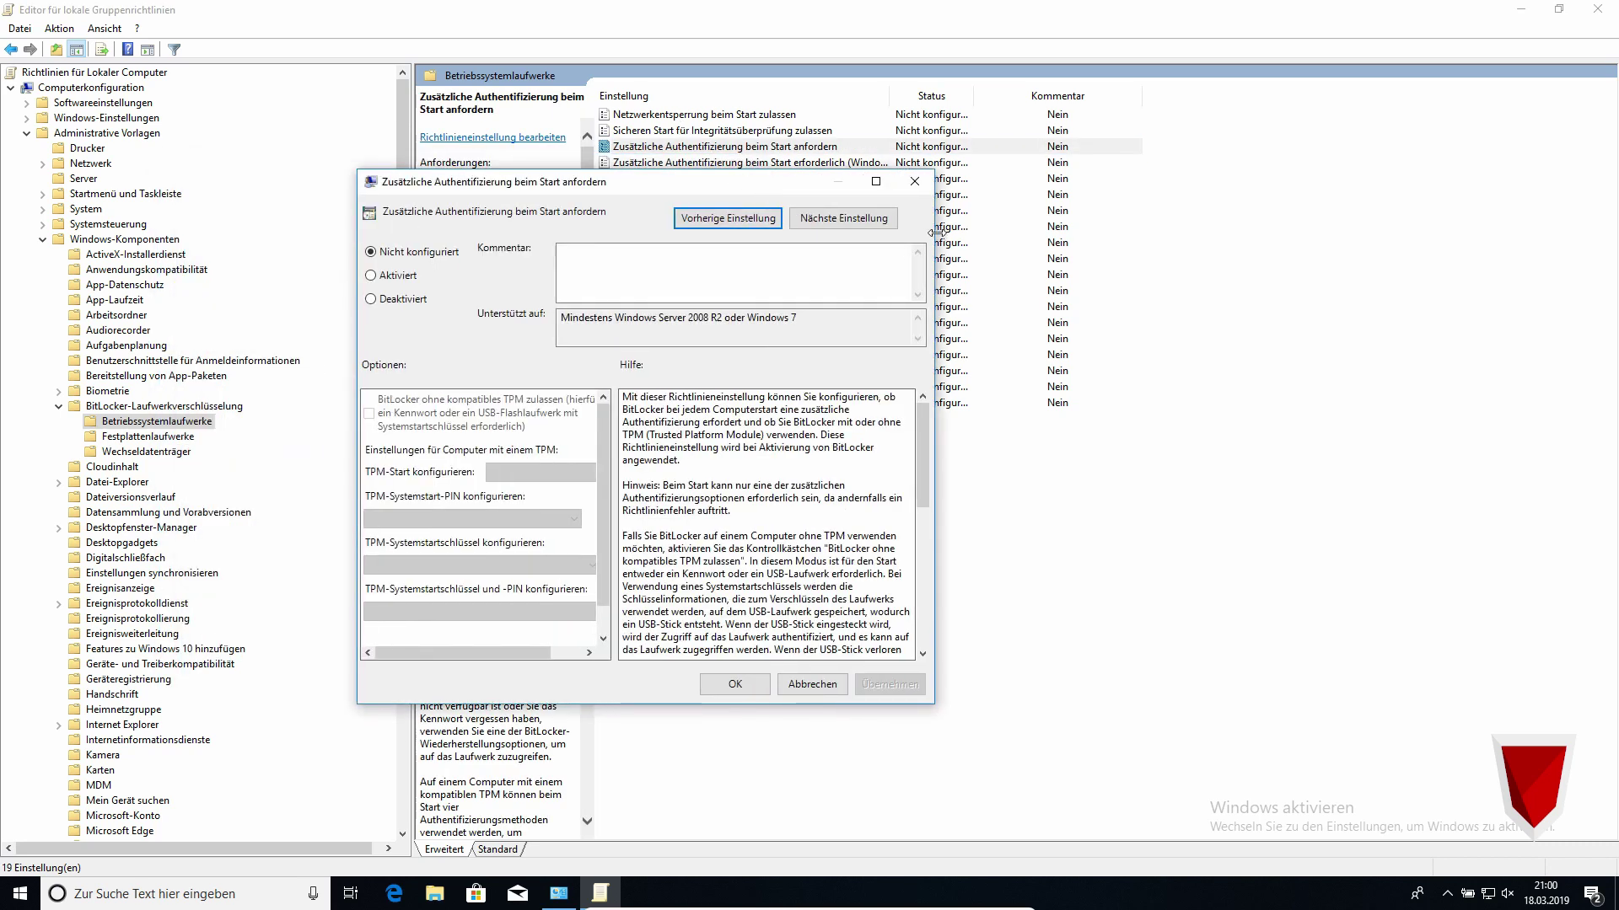
pyautogui.moveTo(935, 241); pyautogui.dragTo(1279, 234)
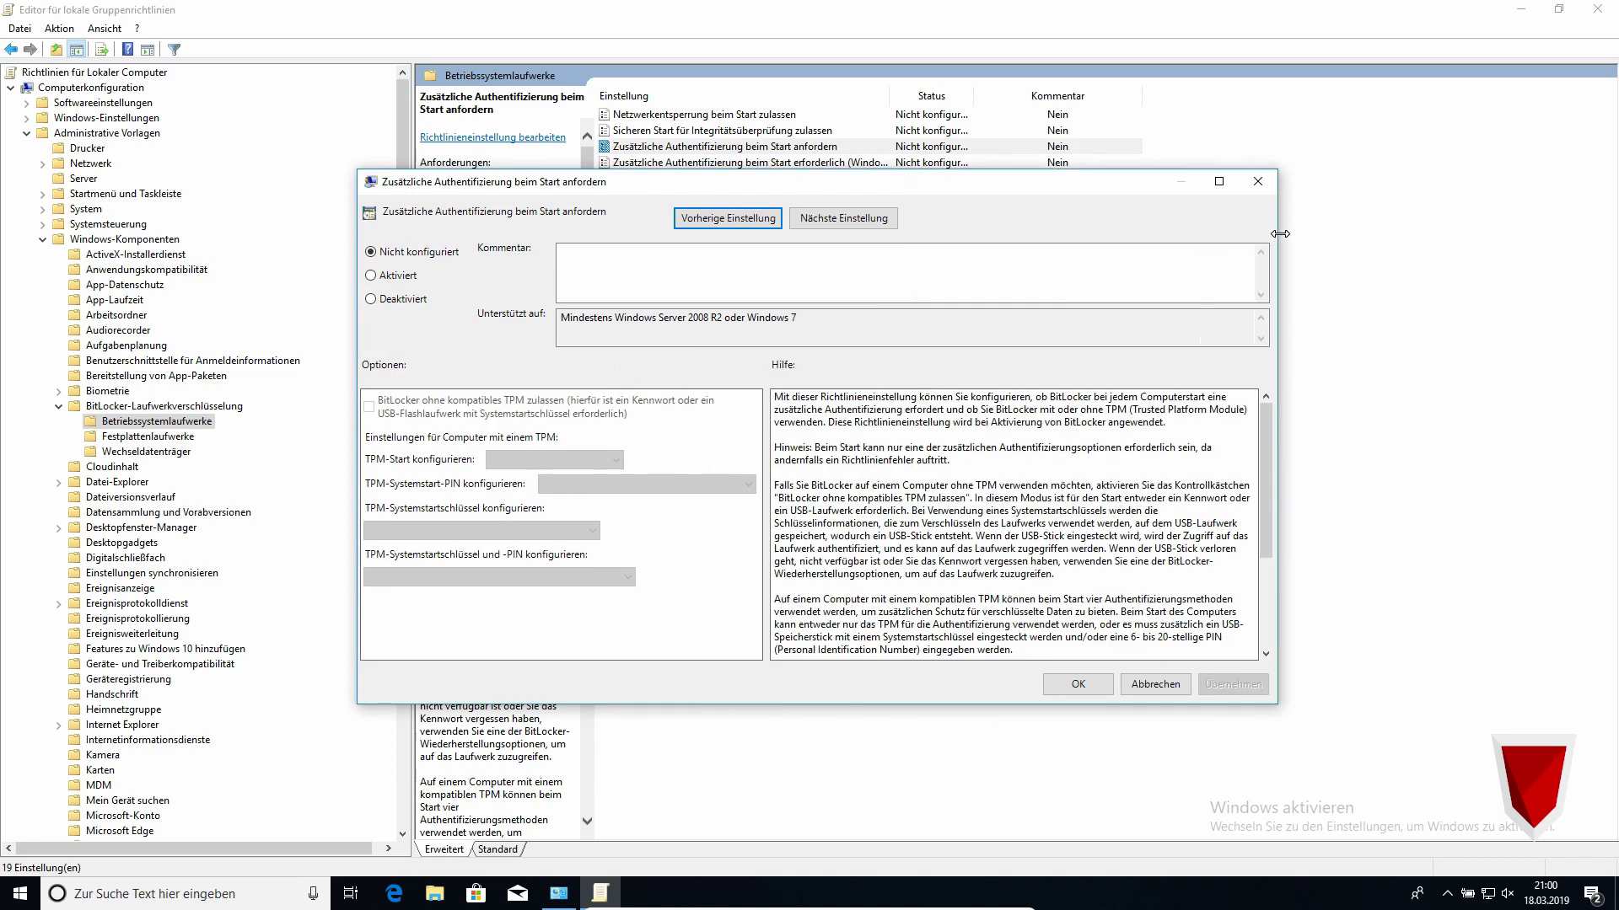
pyautogui.click(403, 277)
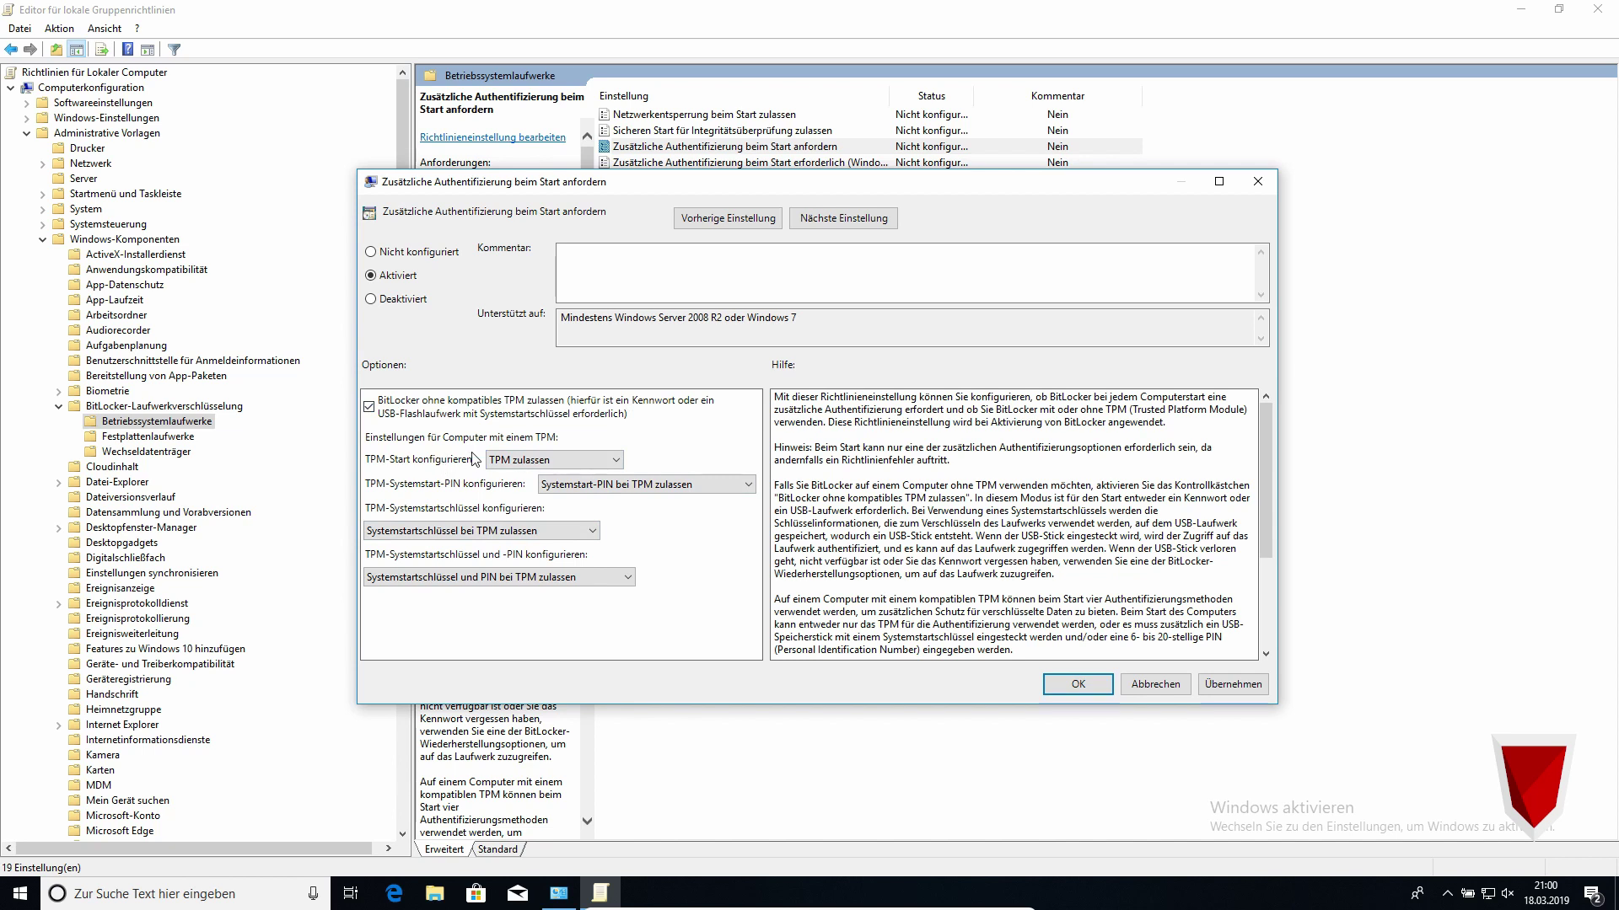
pyautogui.click(1232, 685)
pyautogui.click(1079, 684)
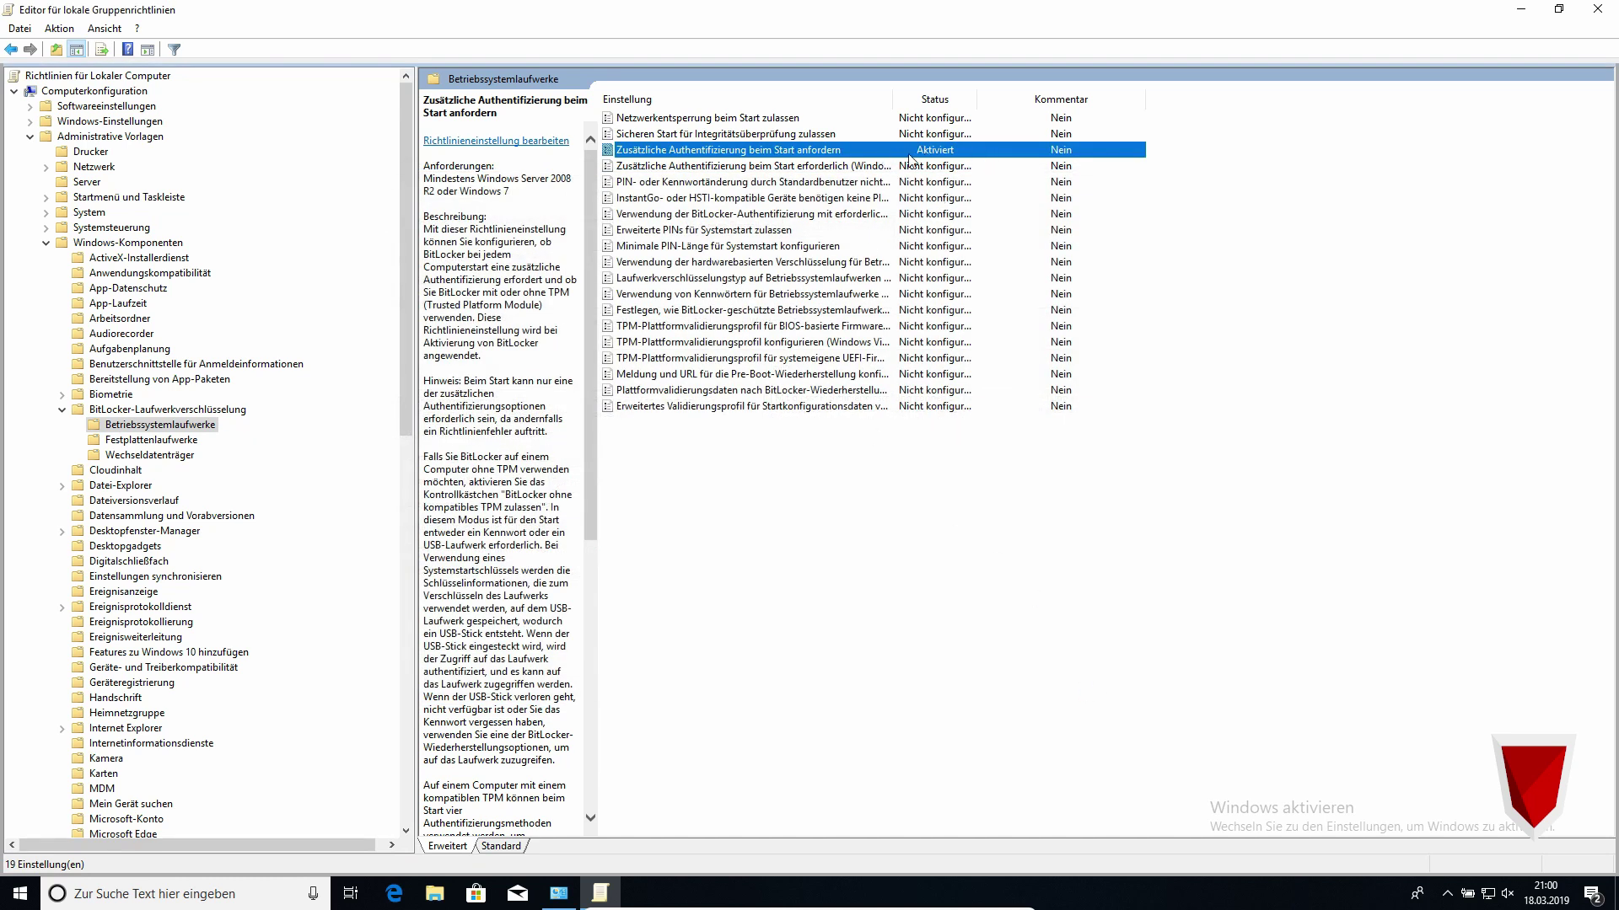
pyautogui.click(1605, 9)
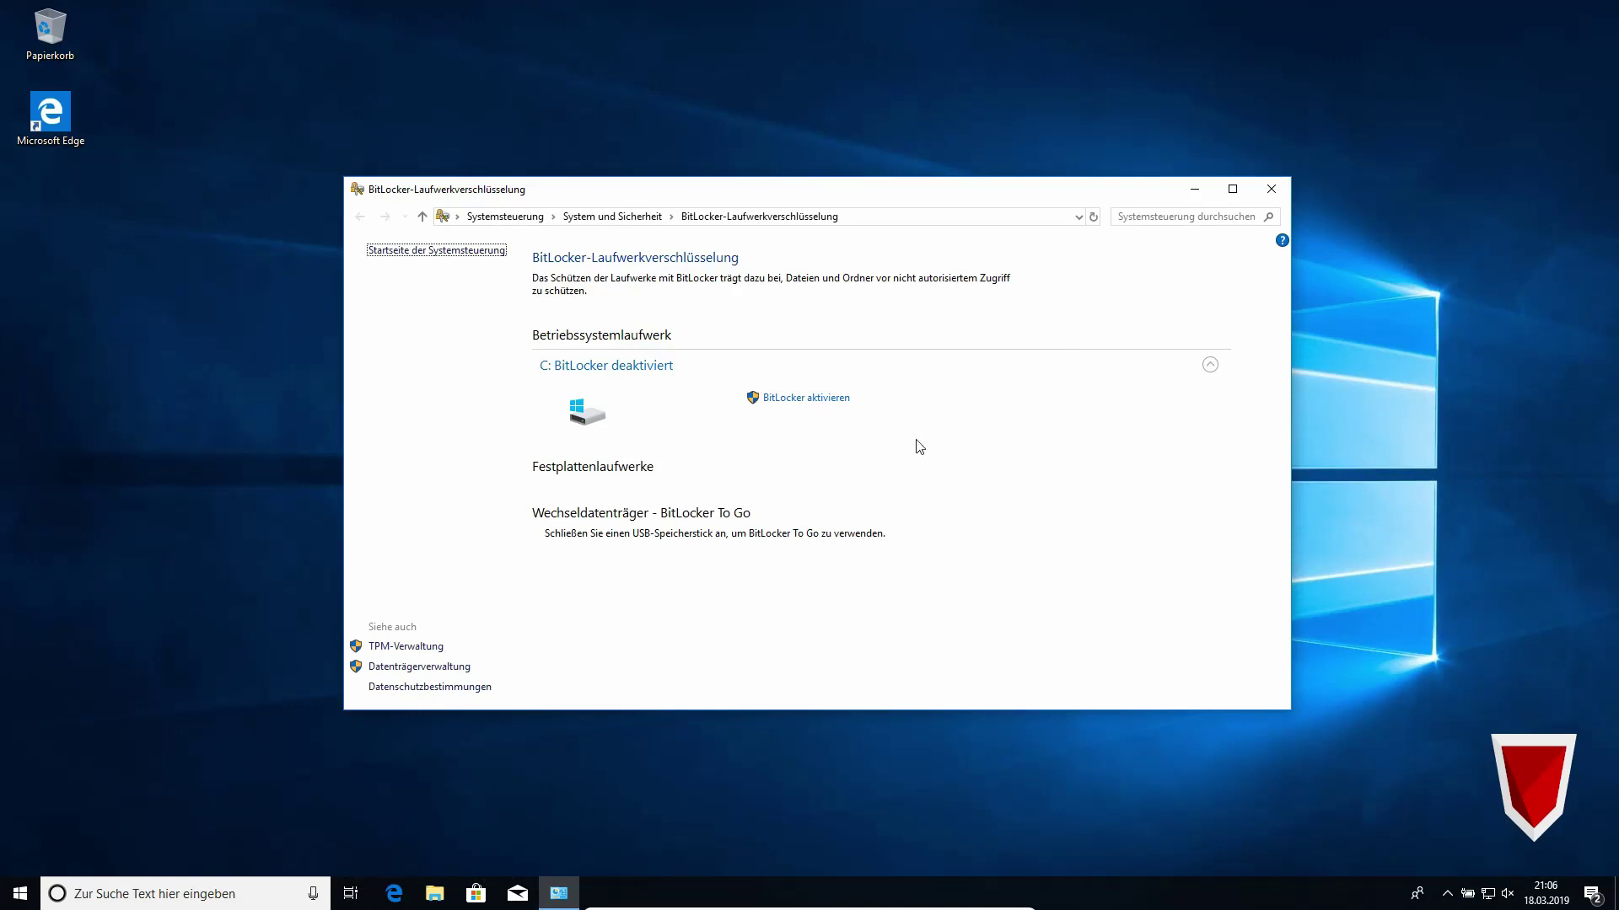
# Start BitLocker activation for drive C:, choose unlocking by password, and enter and confirm the drive's unlock password
pyautogui.click(806, 399)
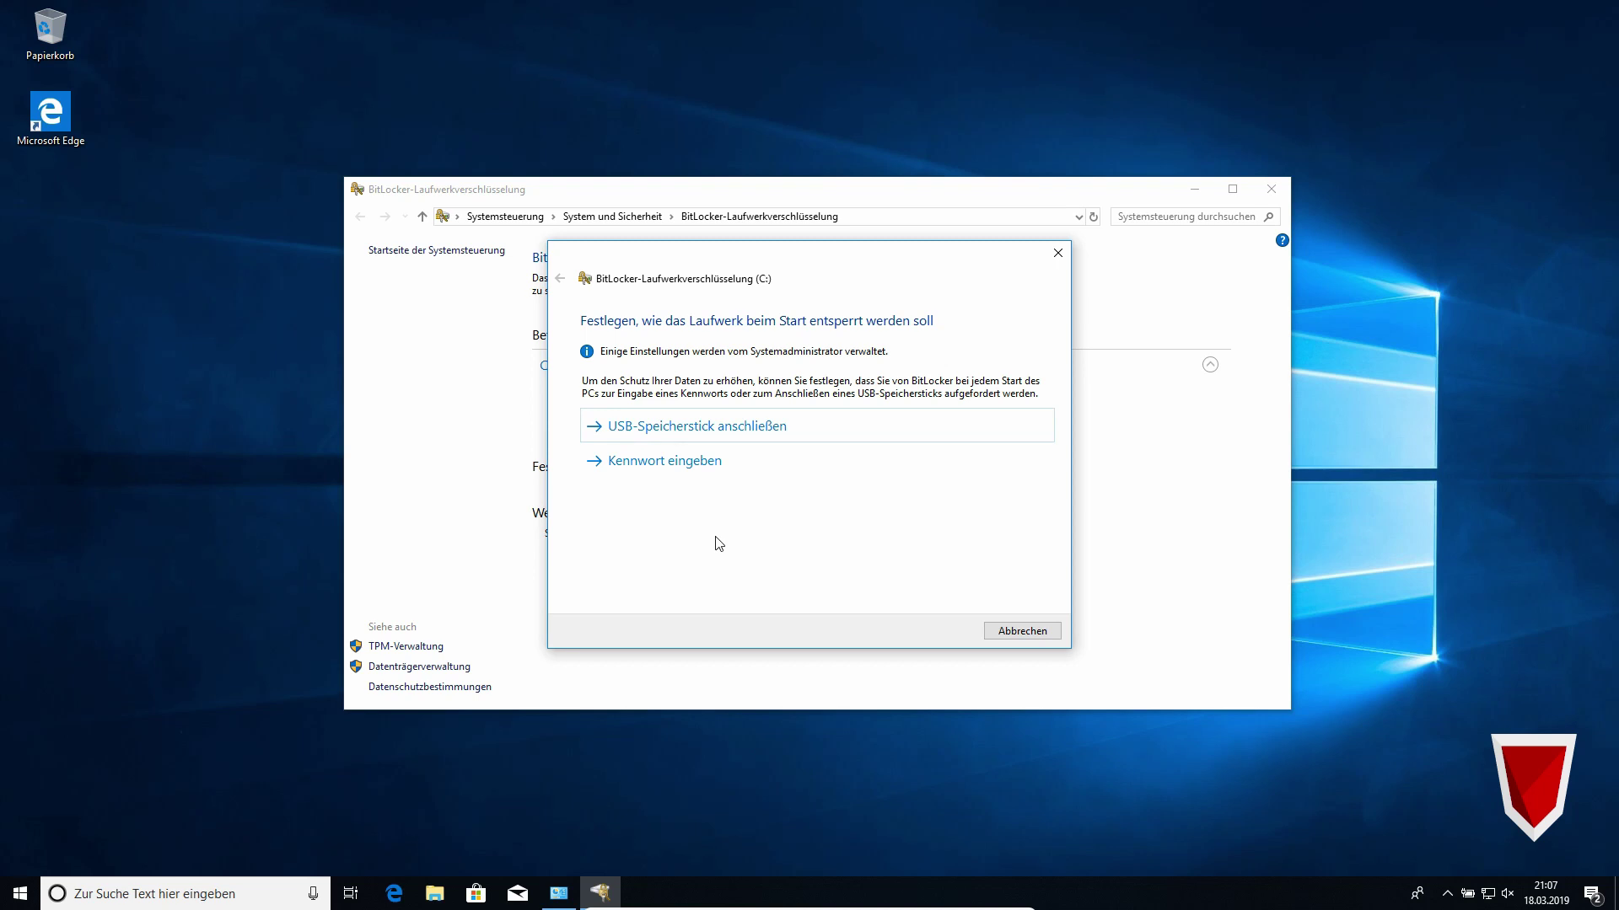
pyautogui.click(711, 467)
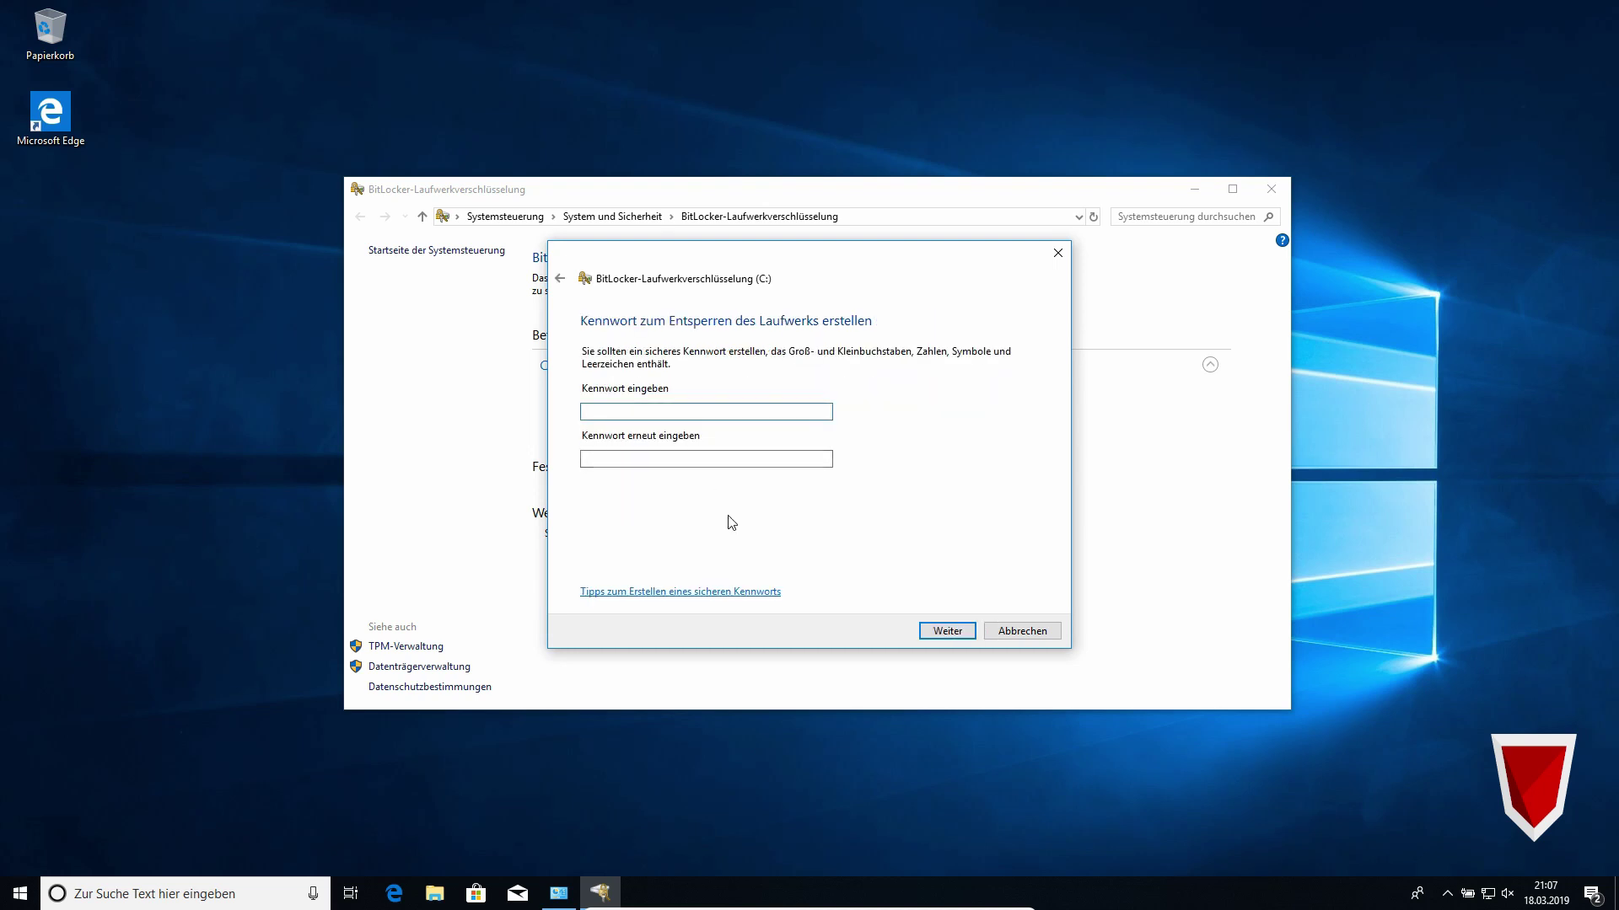
pyautogui.write('••••••••••')
pyautogui.press('Tab')
pyautogui.write('••••••••••')
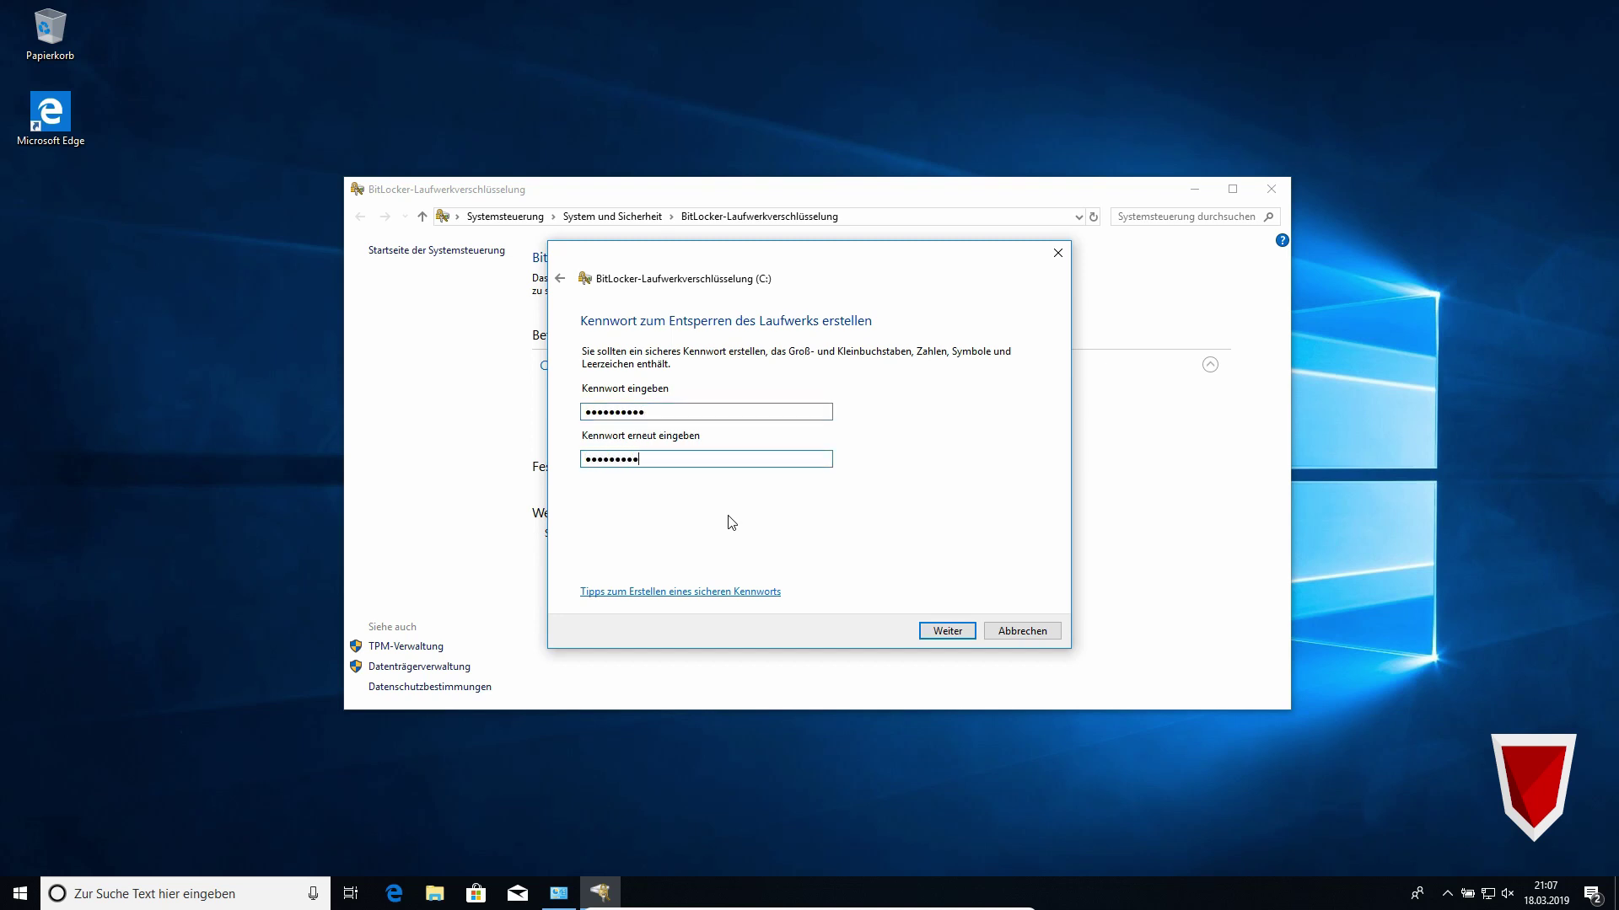
pyautogui.click(950, 633)
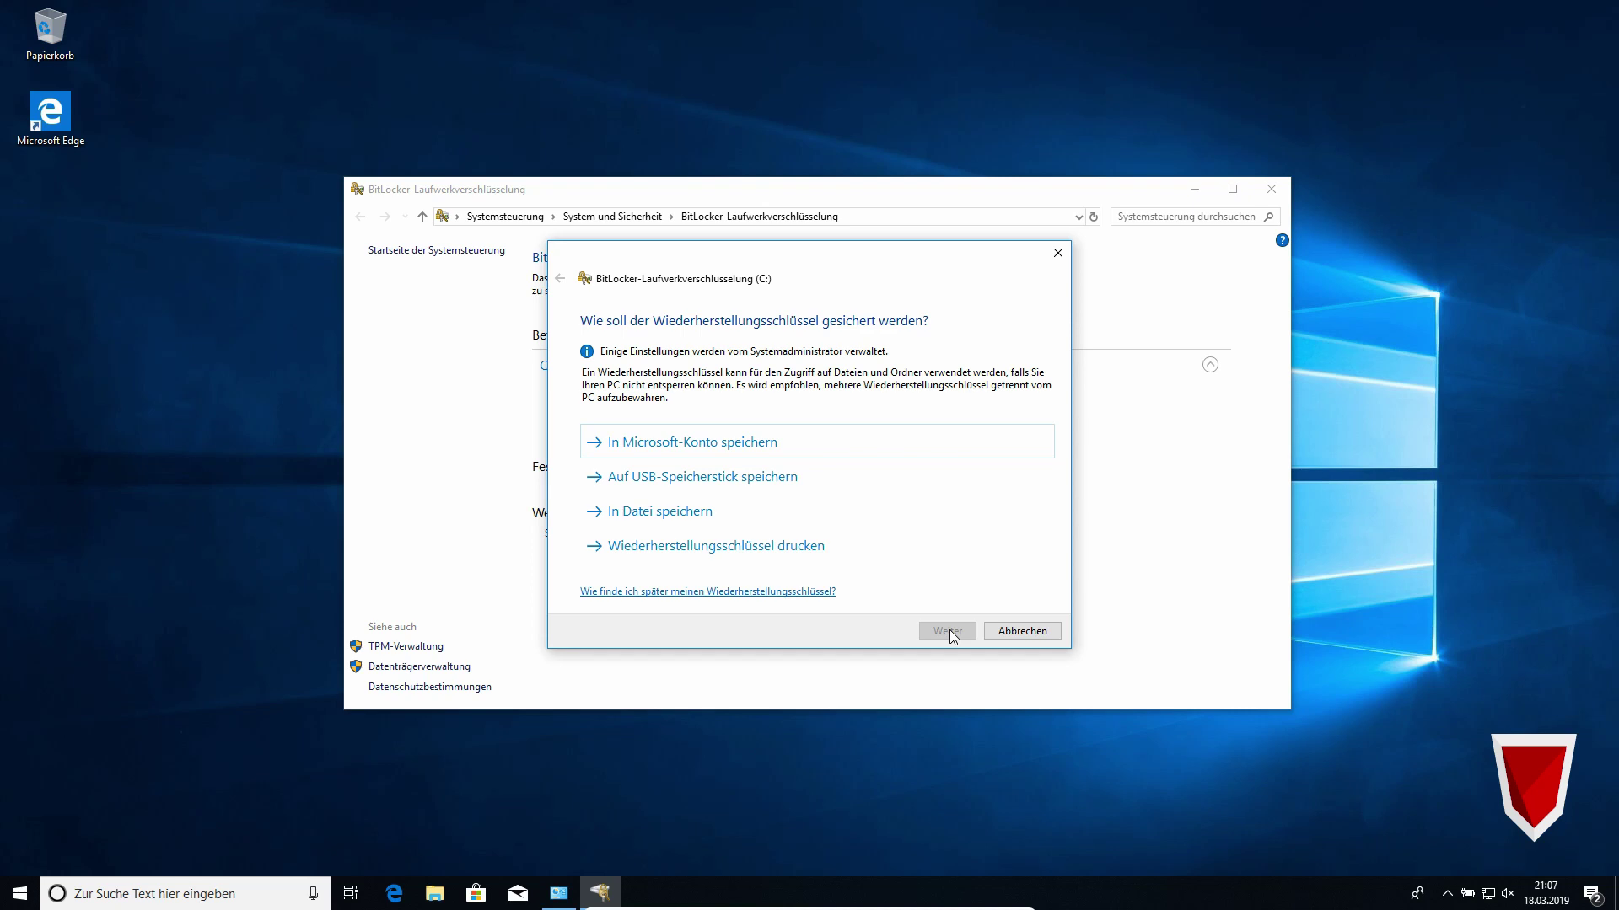
# Save drive C:'s BitLocker recovery key as a text file, trying the Desktop first and using USB-Laufwerk (F:) instead, and continue the wizard
pyautogui.click(730, 511)
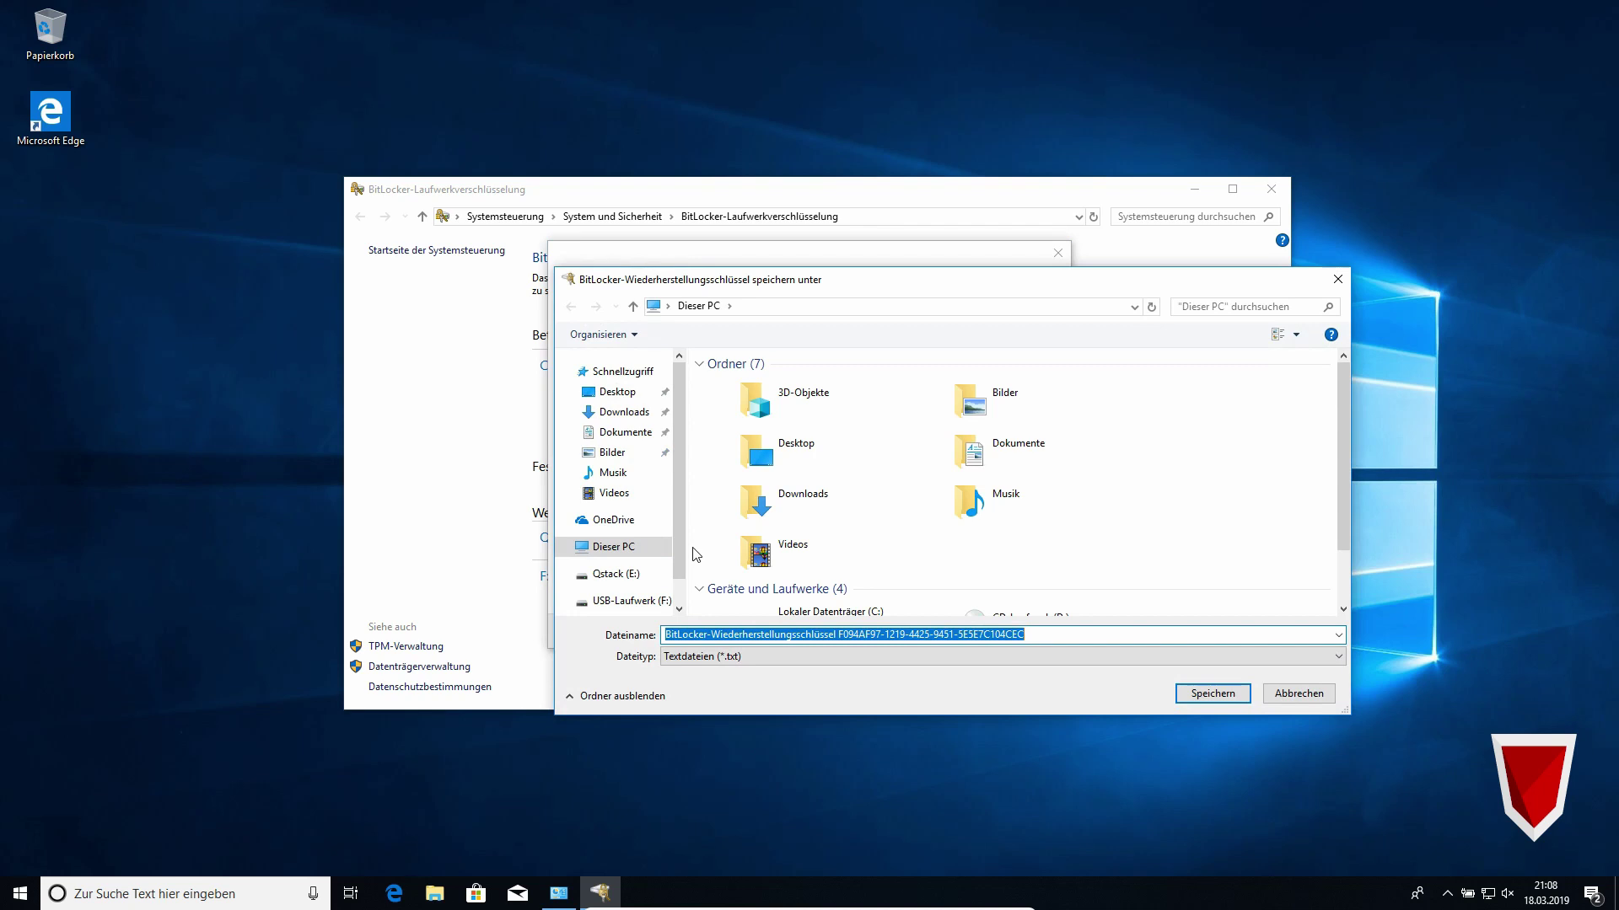
pyautogui.click(617, 392)
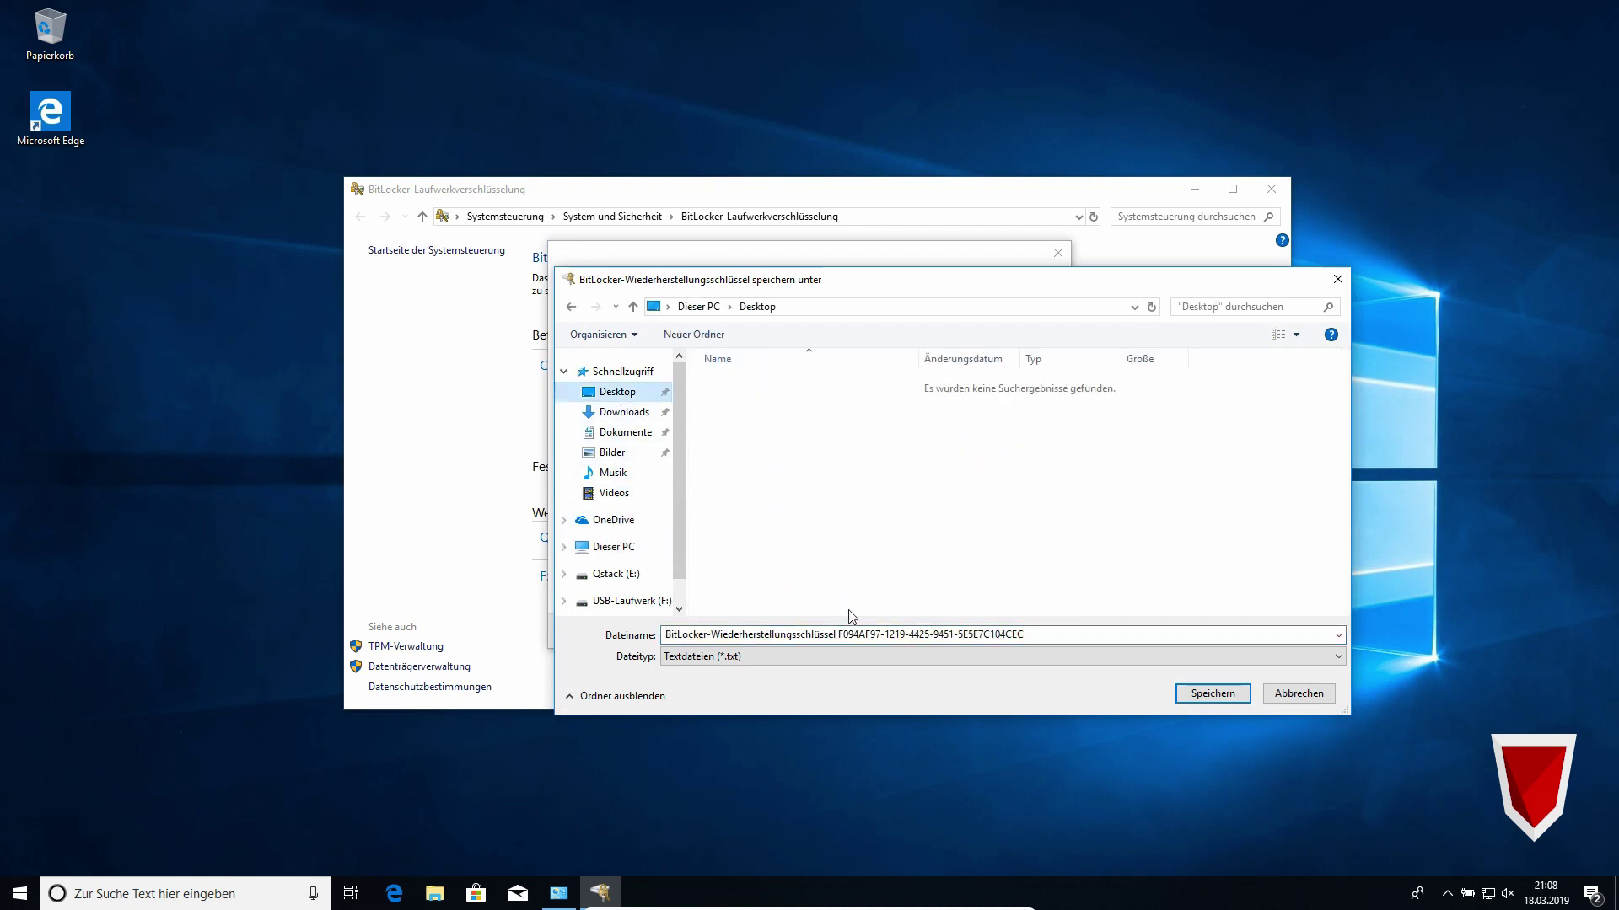
pyautogui.click(1198, 692)
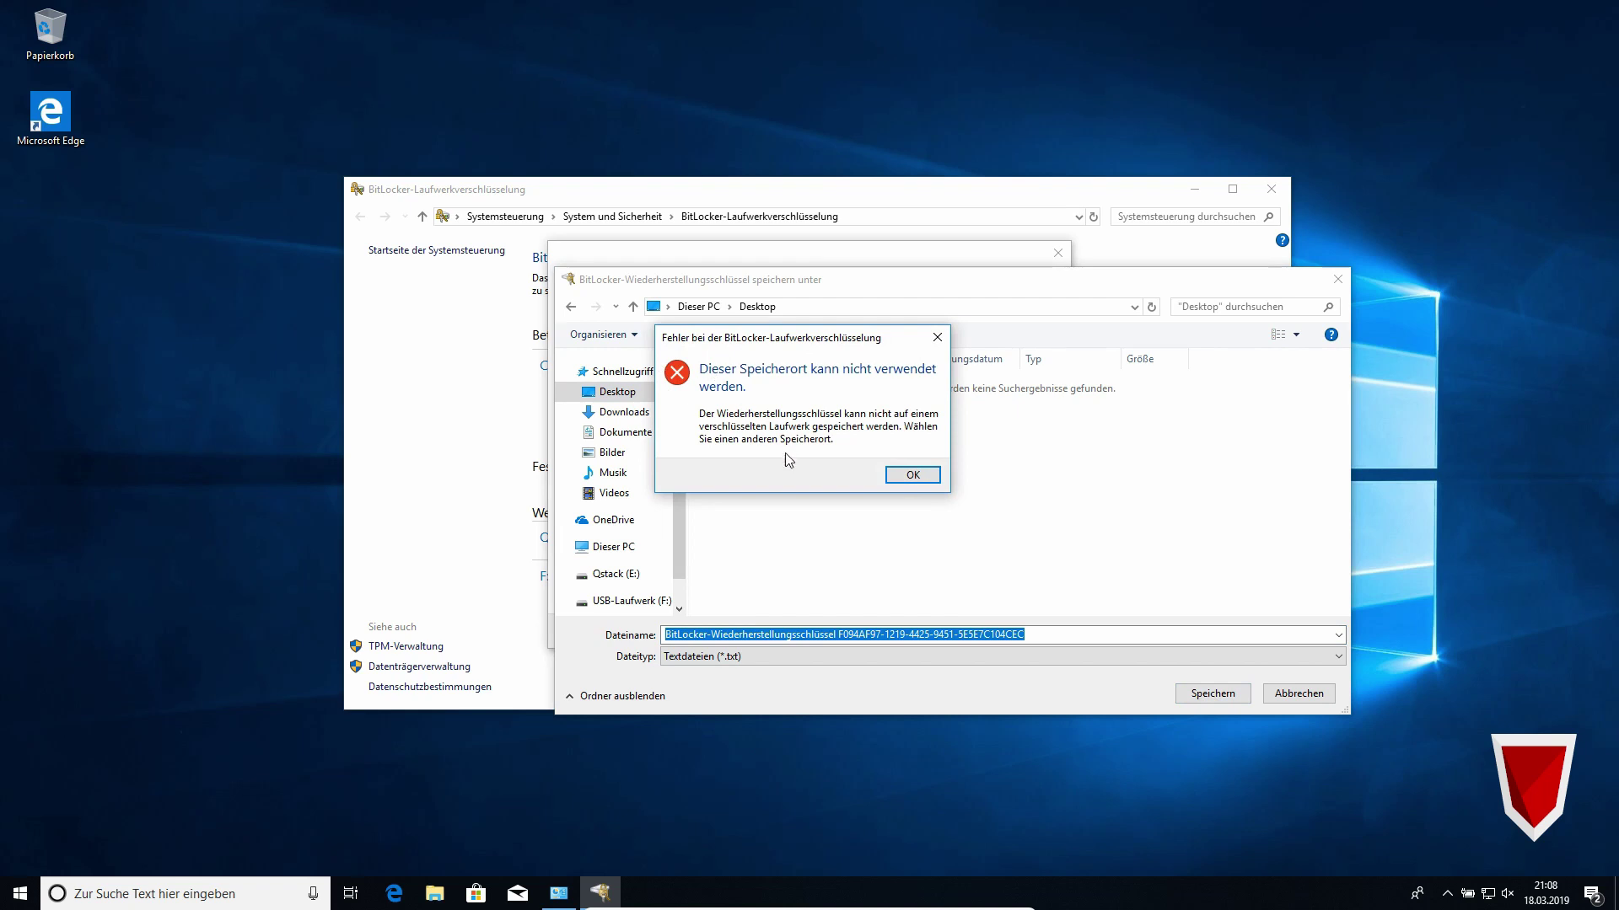
pyautogui.click(924, 478)
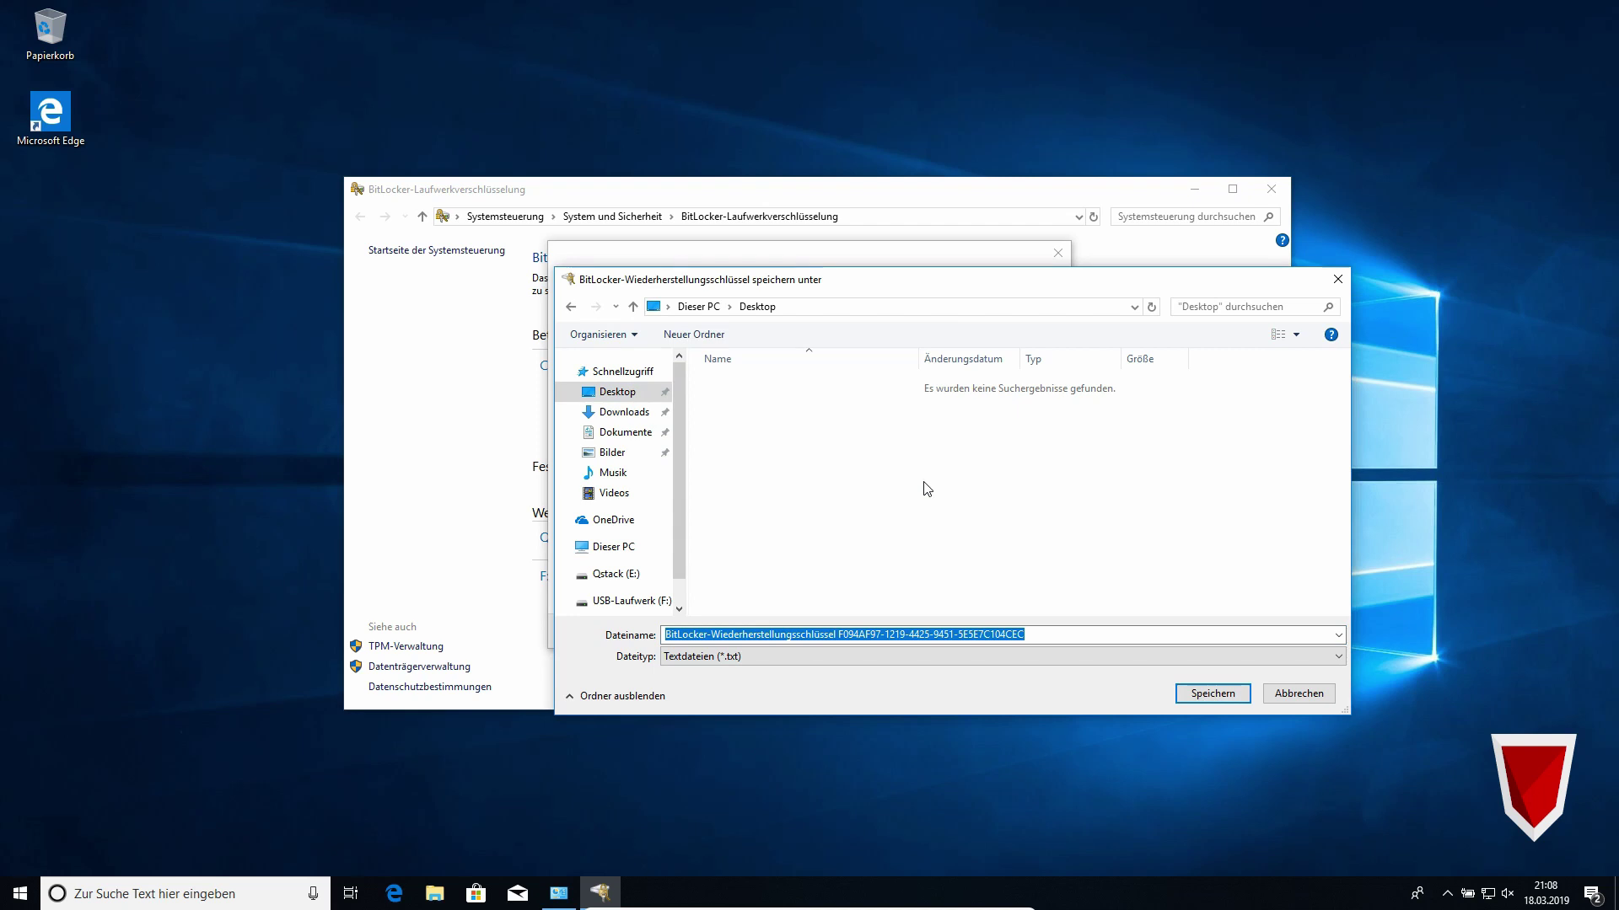
pyautogui.click(626, 601)
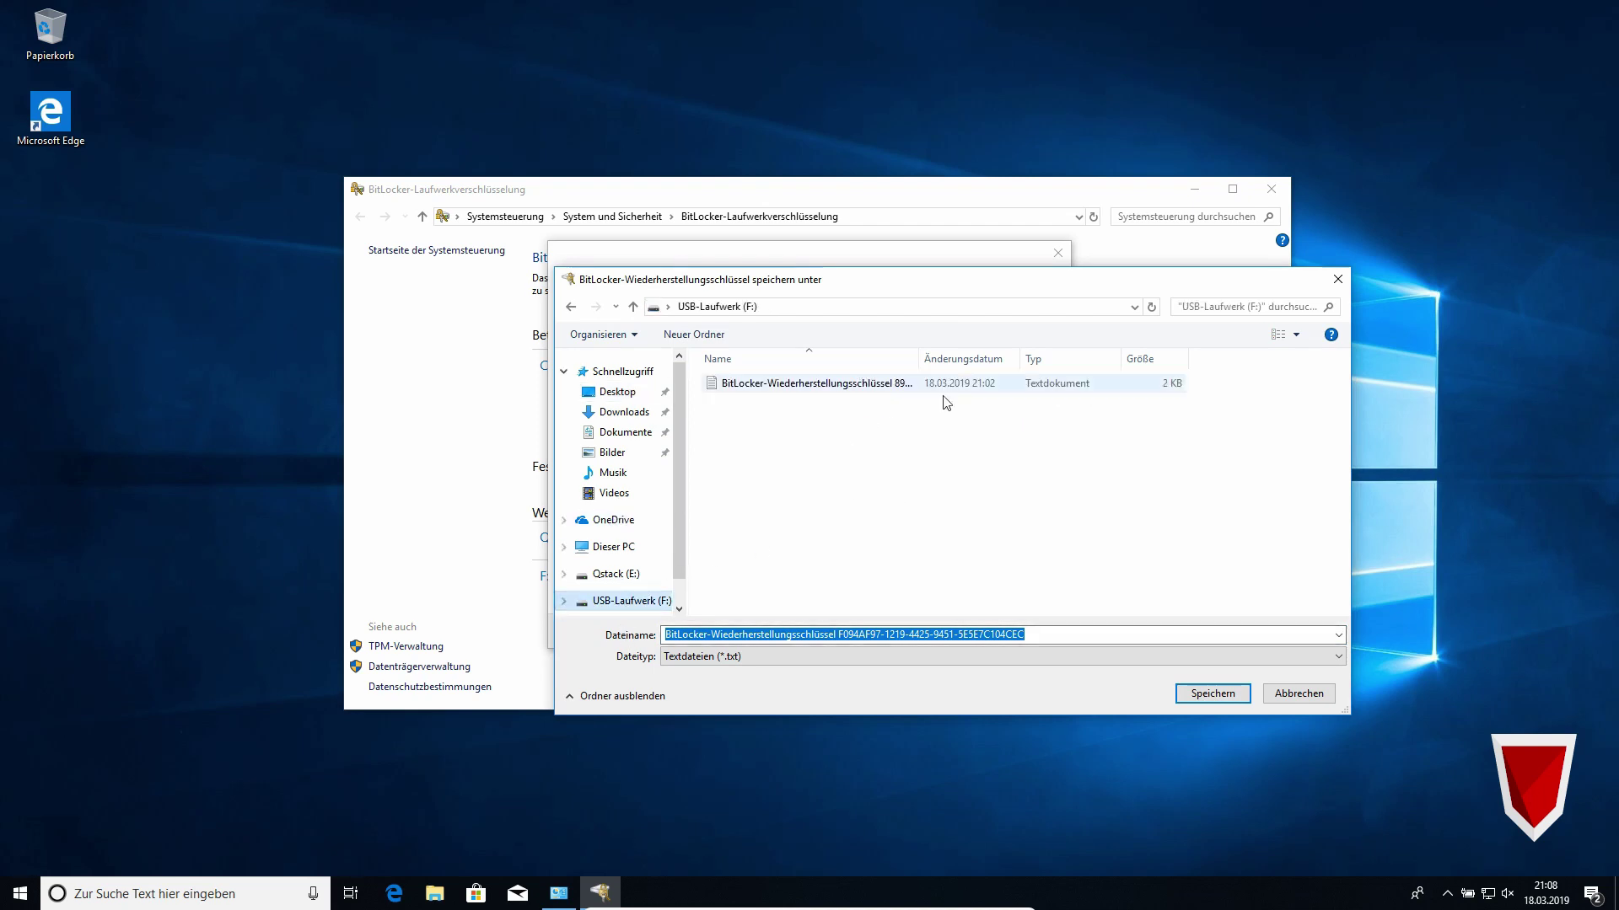
pyautogui.click(1203, 698)
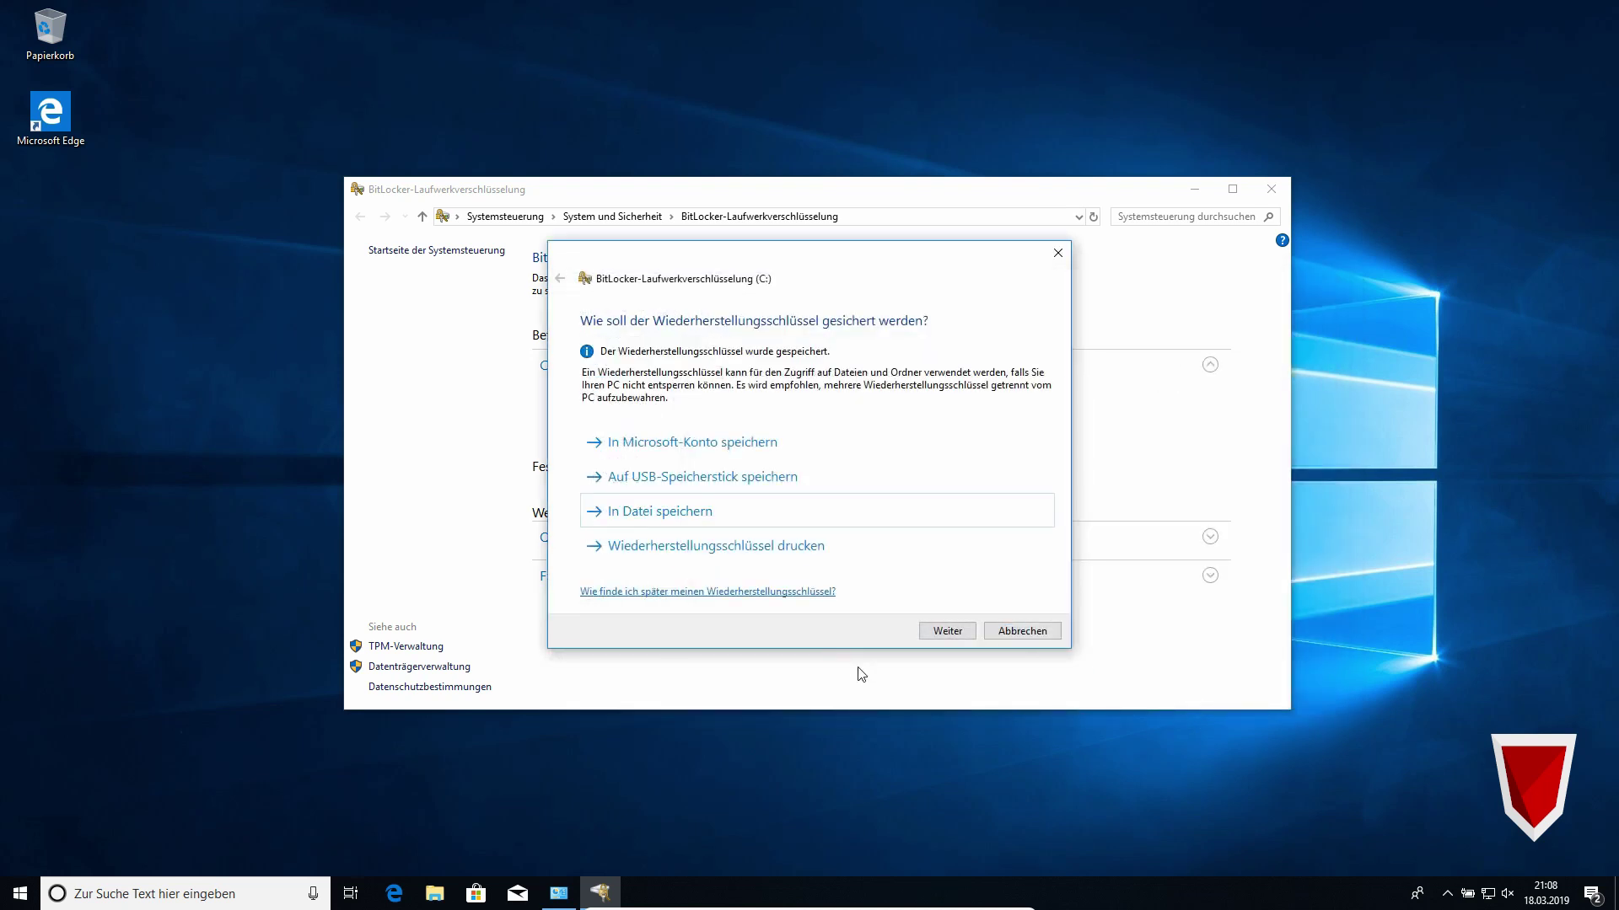
pyautogui.click(940, 639)
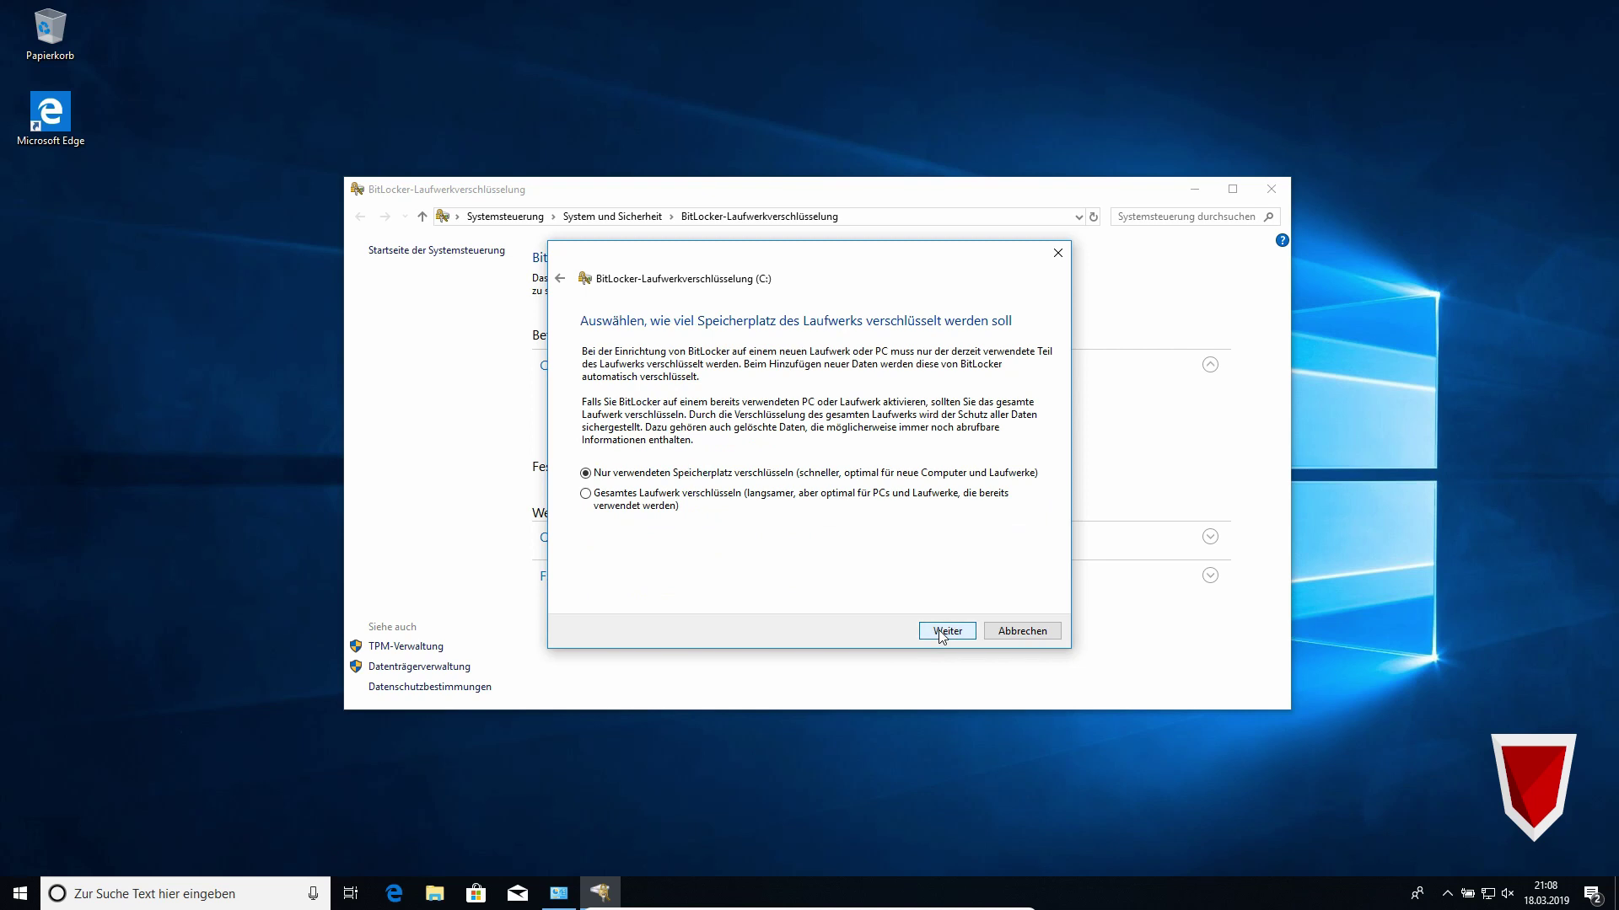
# Choose Gesamtes Laufwerk verschlüsseln and Neuer Verschlüsselungsmodus, and confirm the encryption with the BitLocker-Systemüberprüfung enabled
pyautogui.click(631, 497)
pyautogui.click(949, 633)
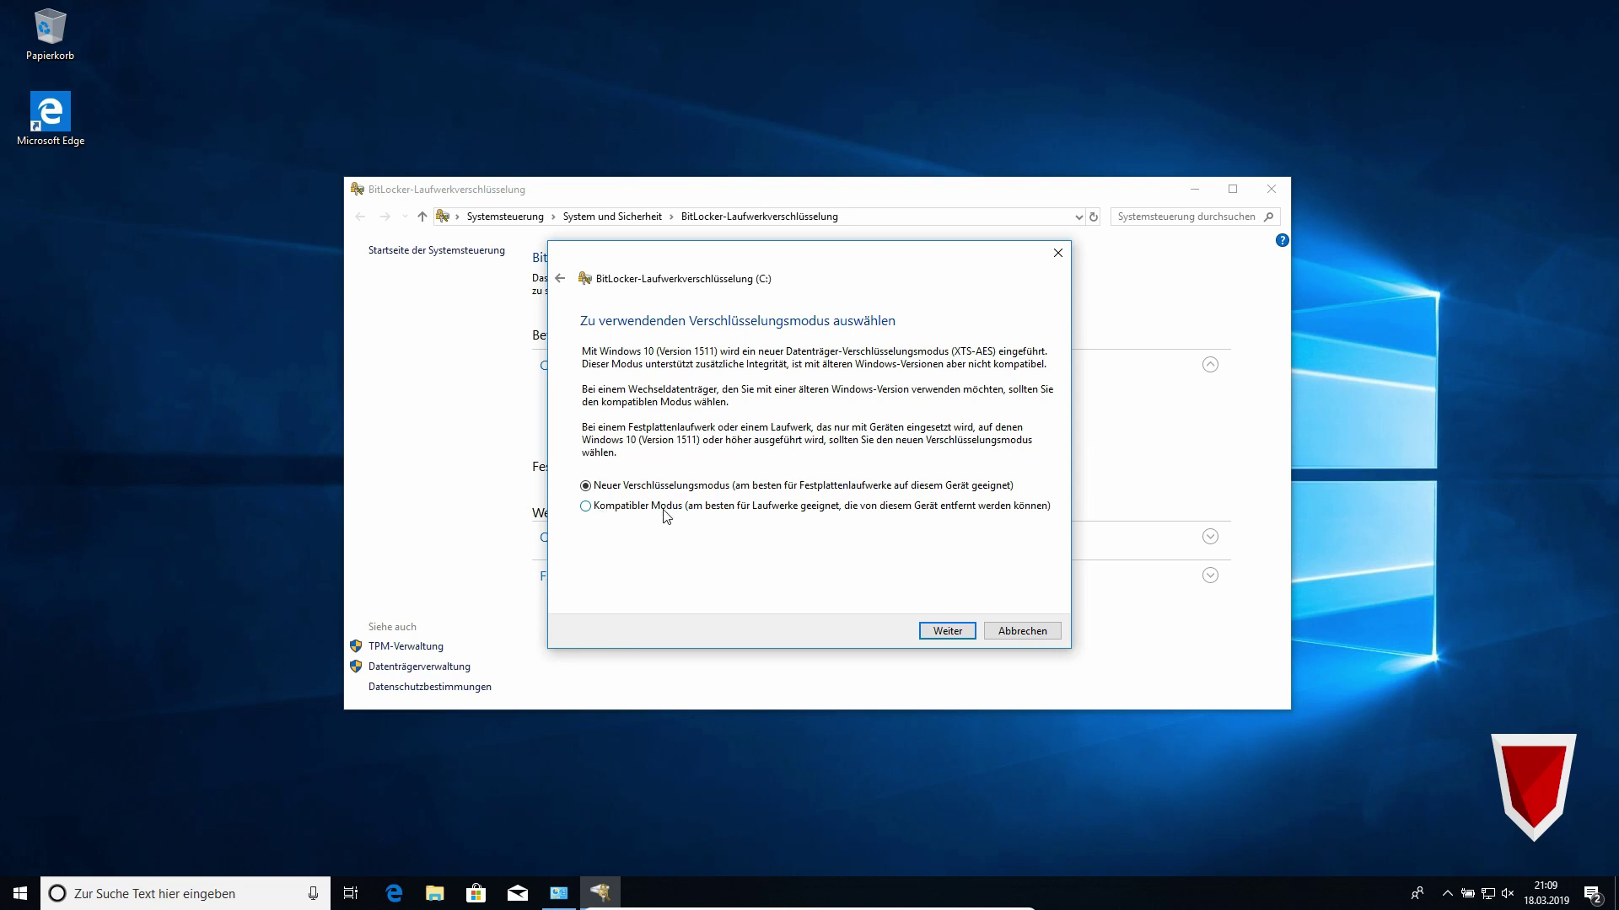
pyautogui.click(948, 631)
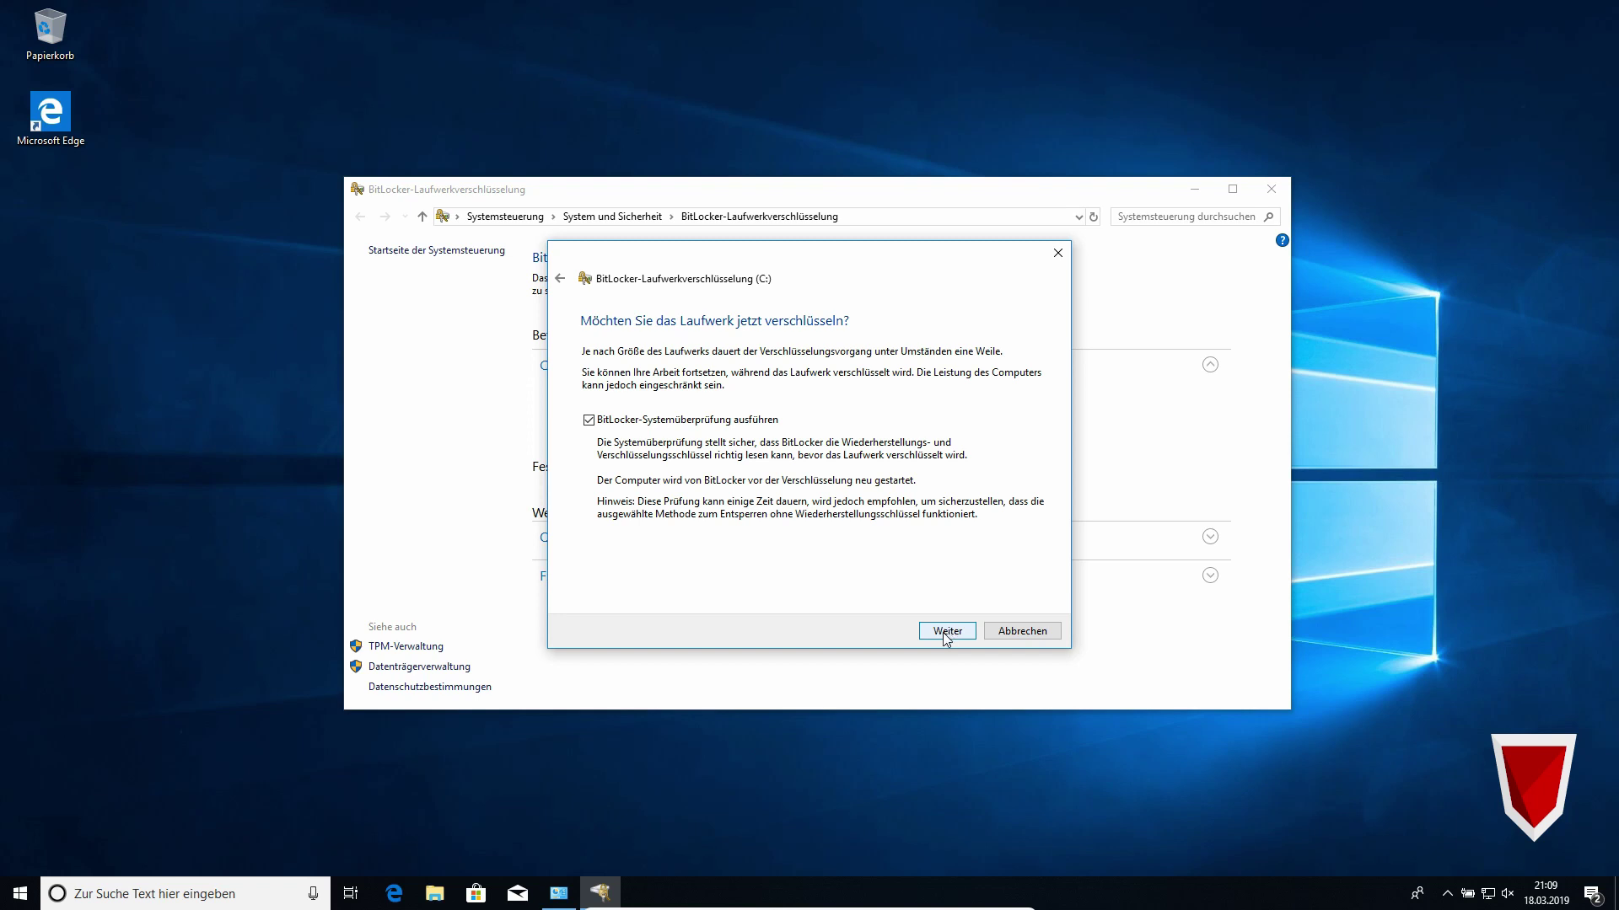
pyautogui.click(947, 632)
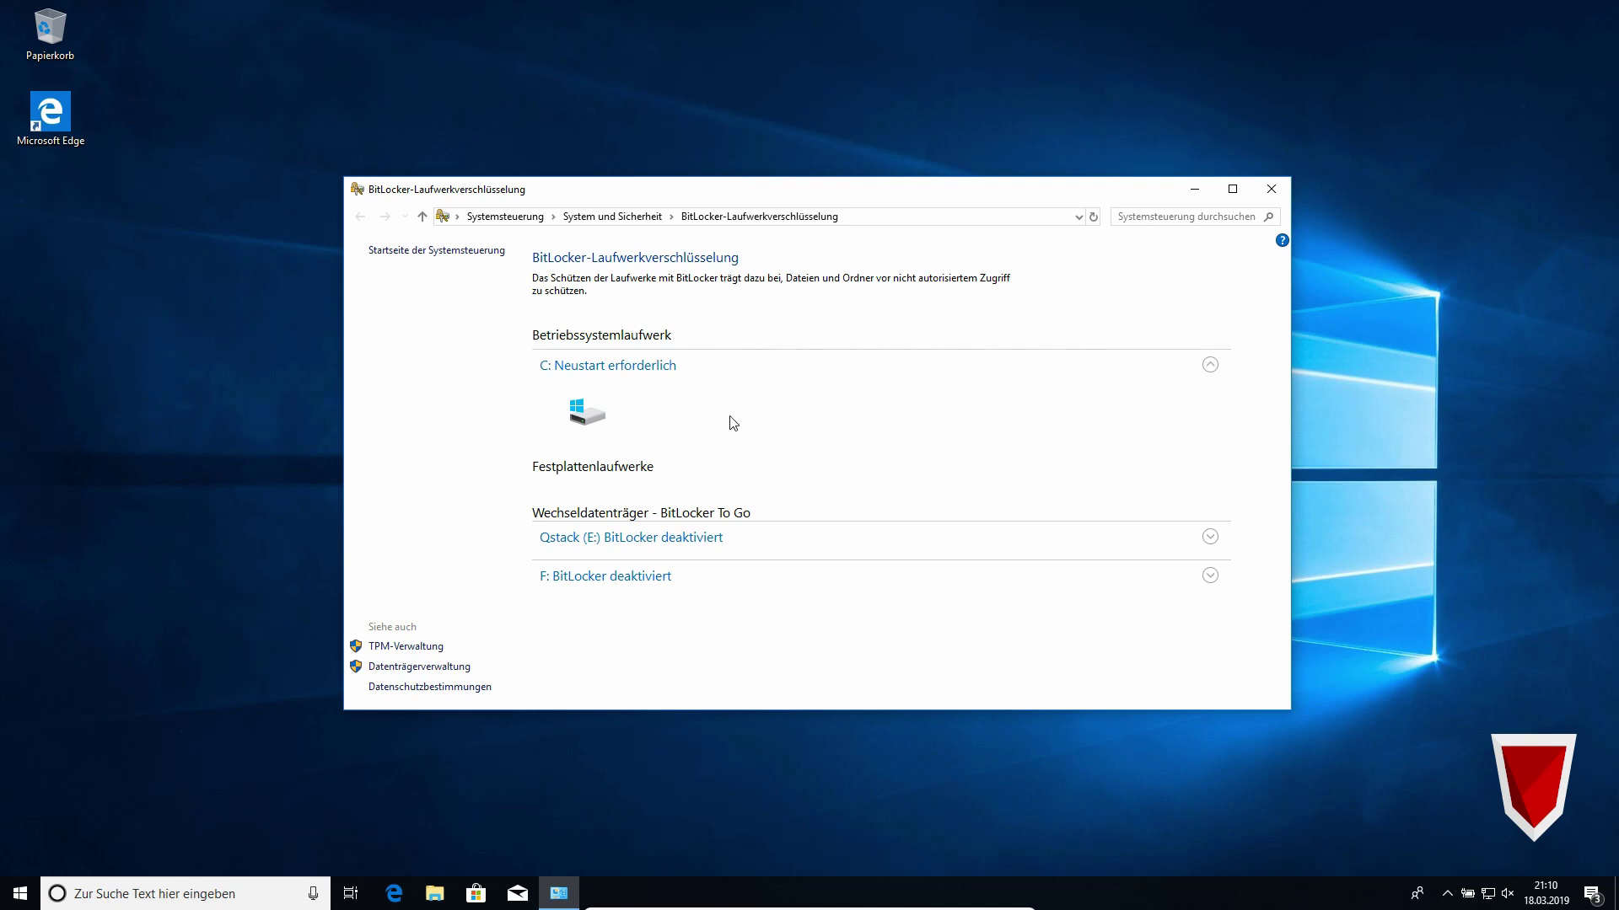
# Close the BitLocker management window and restart the computer immediately from the pending BitLocker restart notice
pyautogui.click(1272, 189)
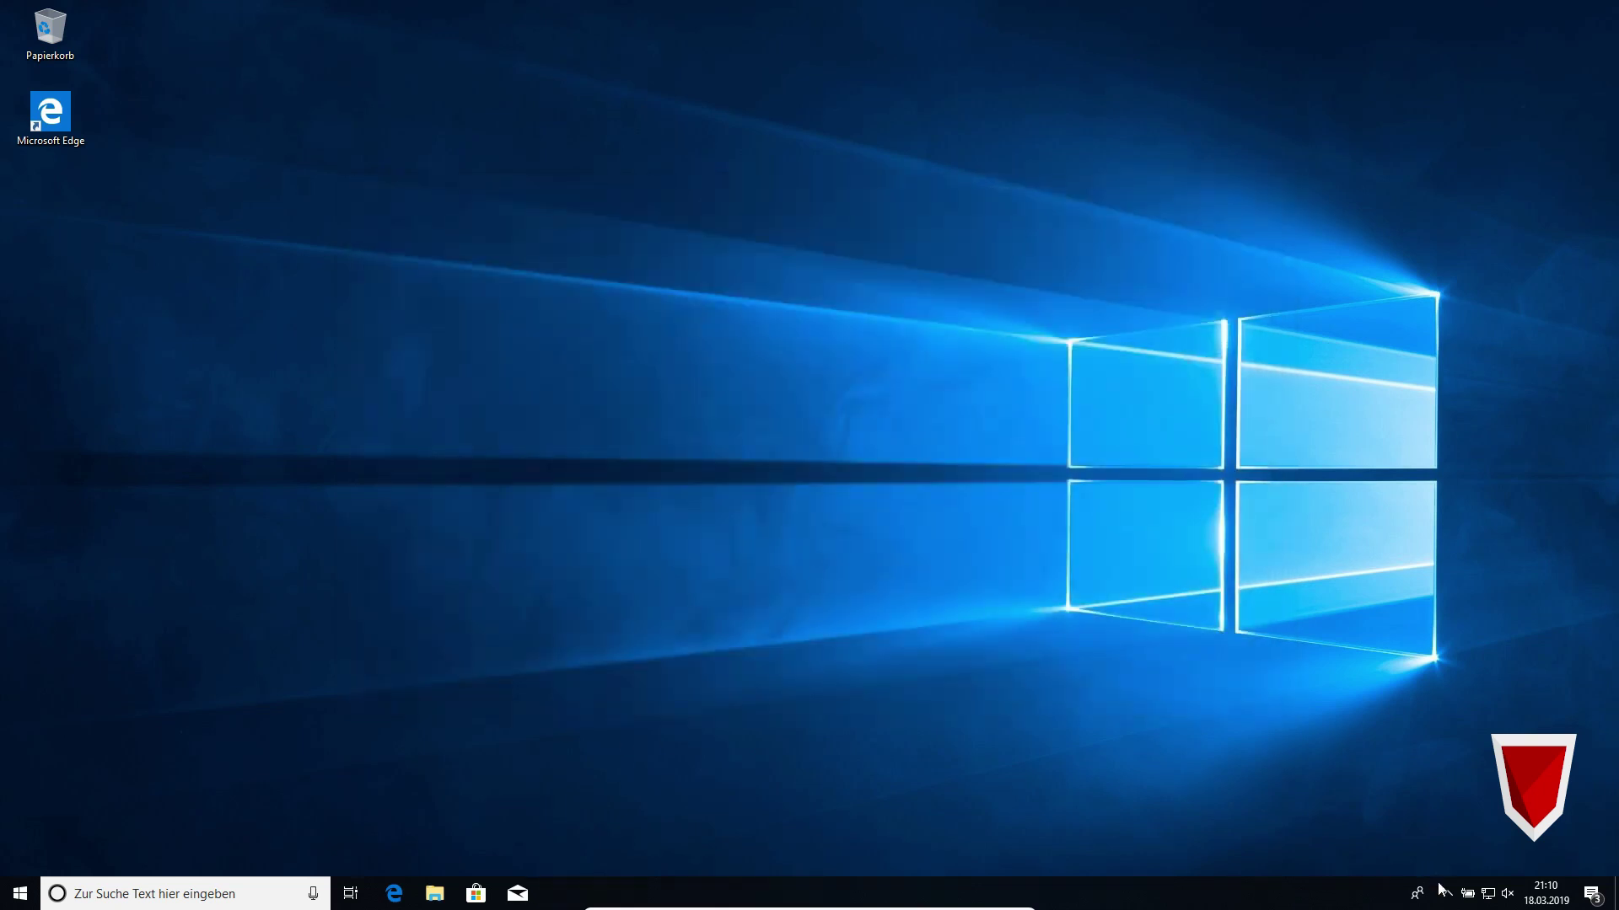
pyautogui.click(1444, 892)
pyautogui.click(1447, 860)
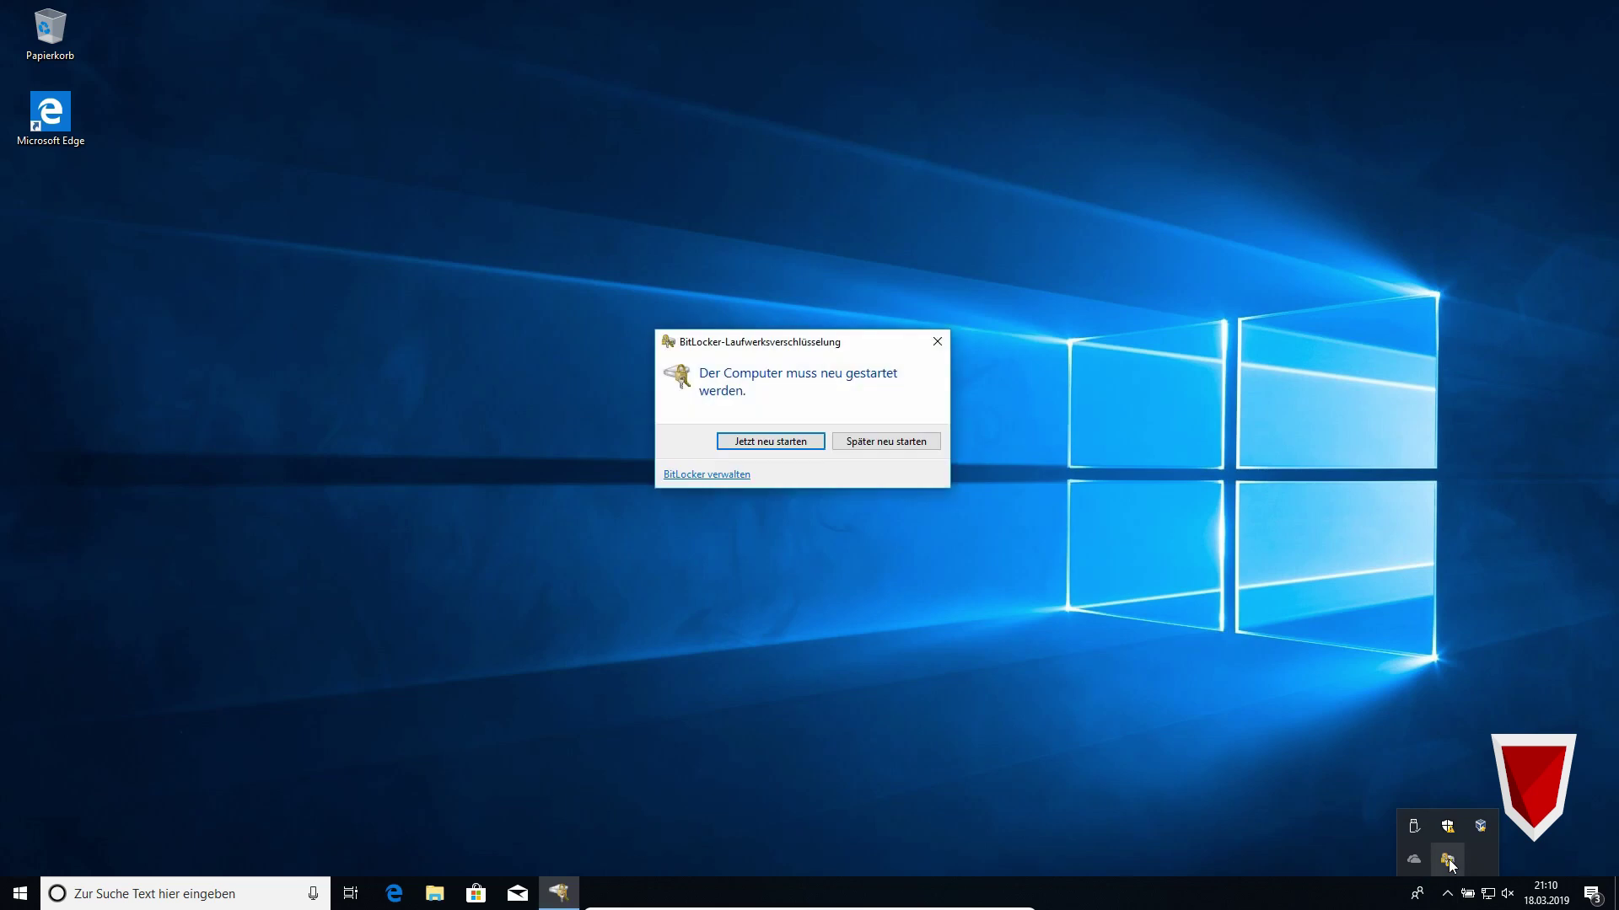
pyautogui.click(761, 445)
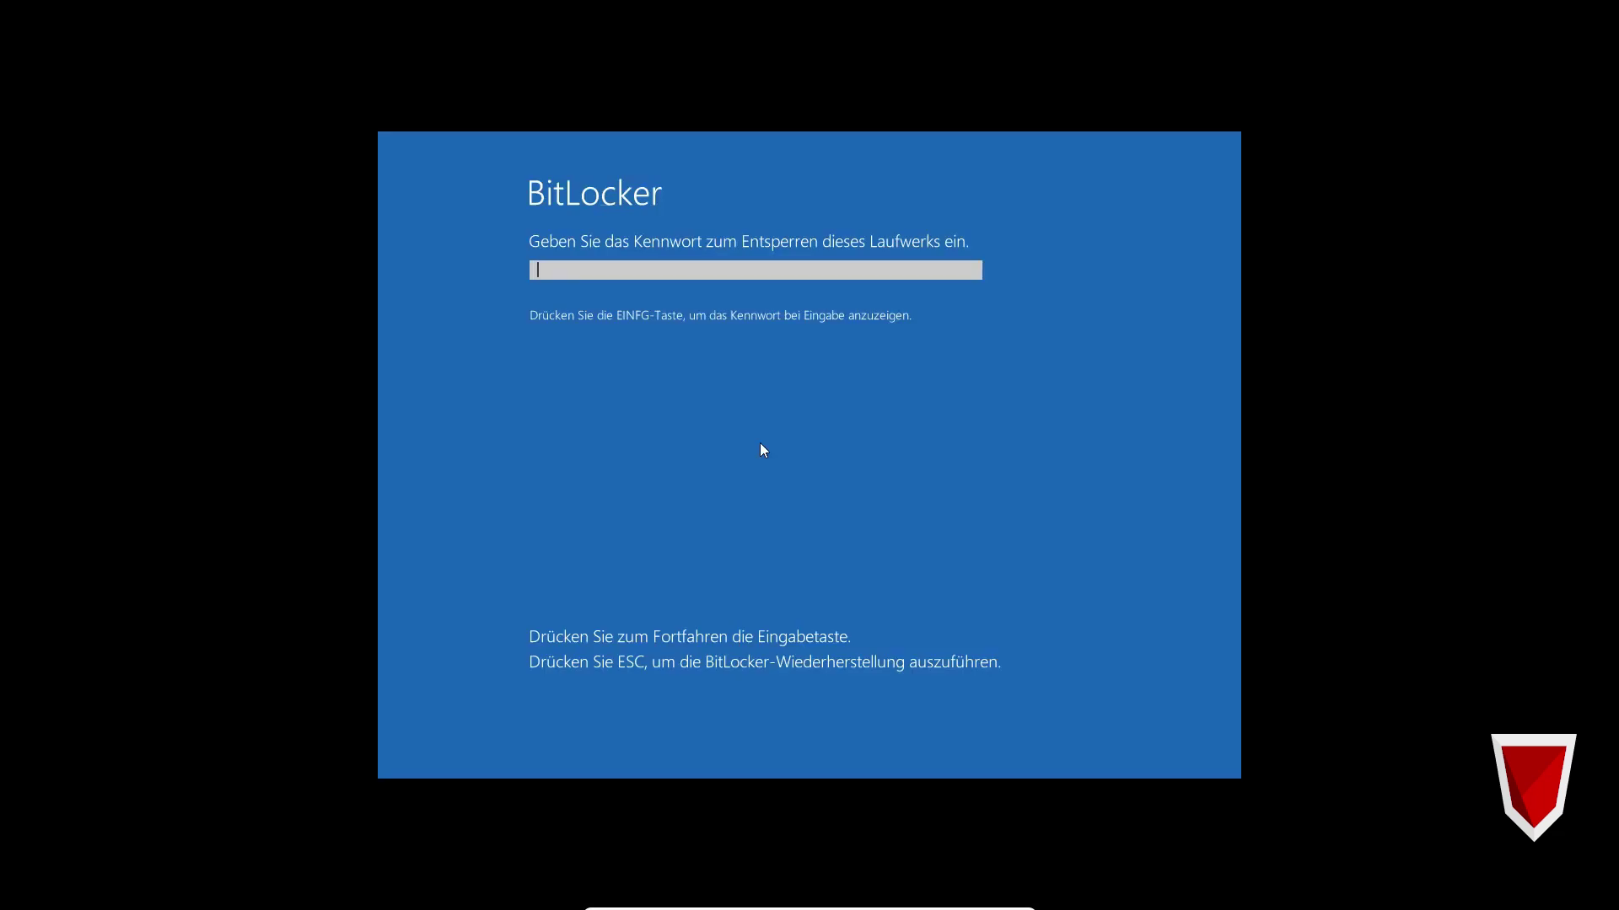
# Unlock the system drive with its BitLocker password and sign in to the preselected Windows account with the account password
pyautogui.write('••••••••••')
pyautogui.press('Return')
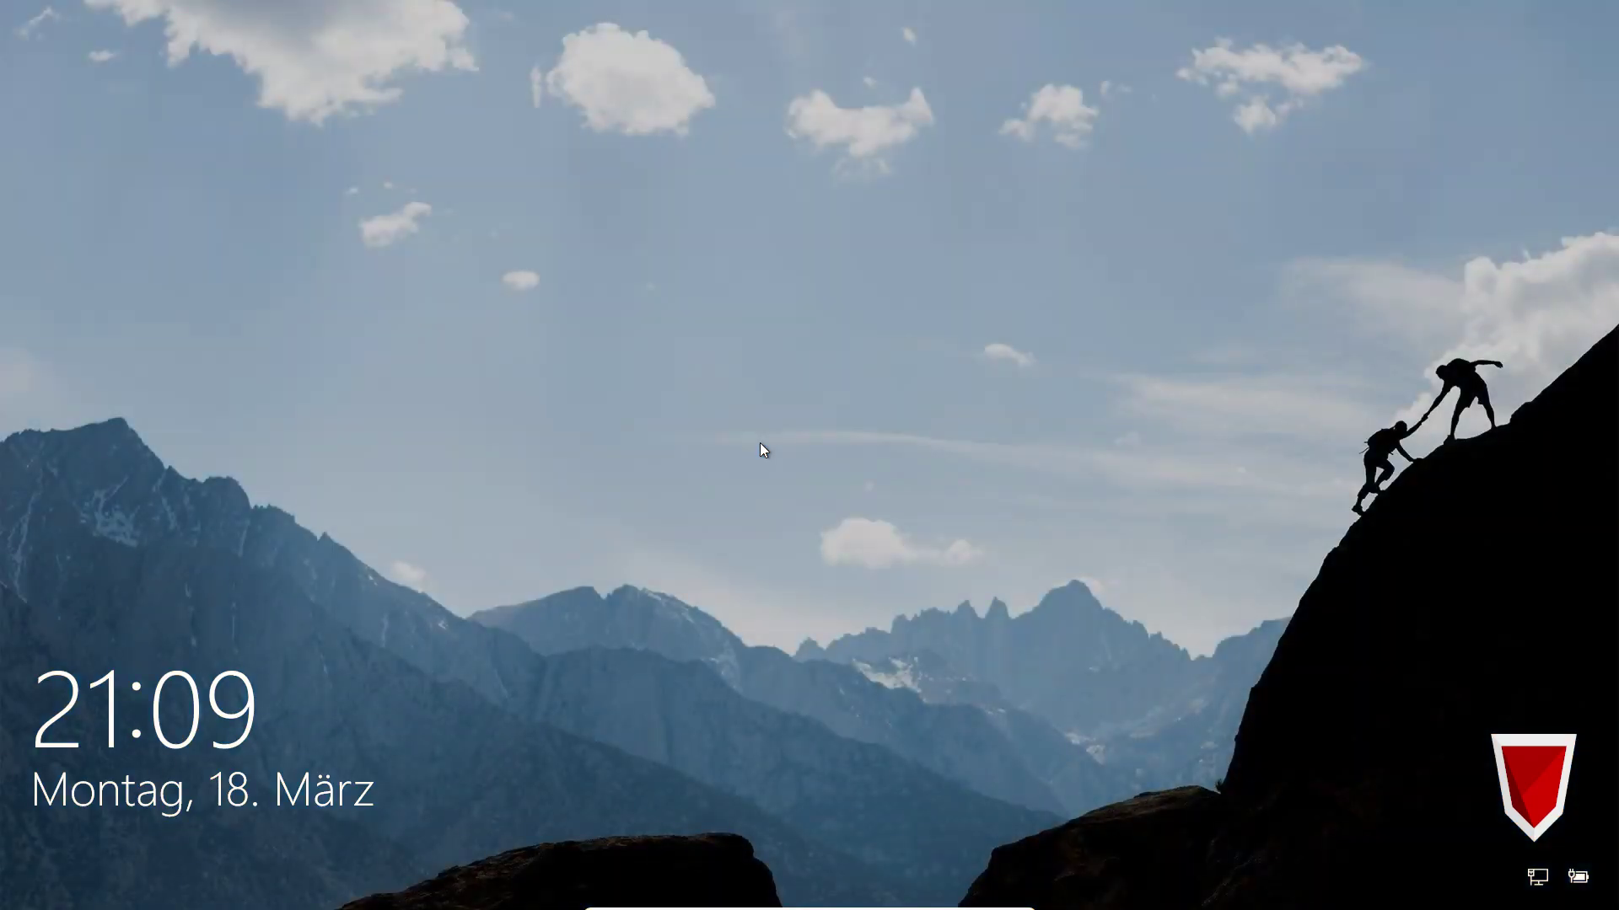
pyautogui.click(760, 449)
pyautogui.write('••••••')
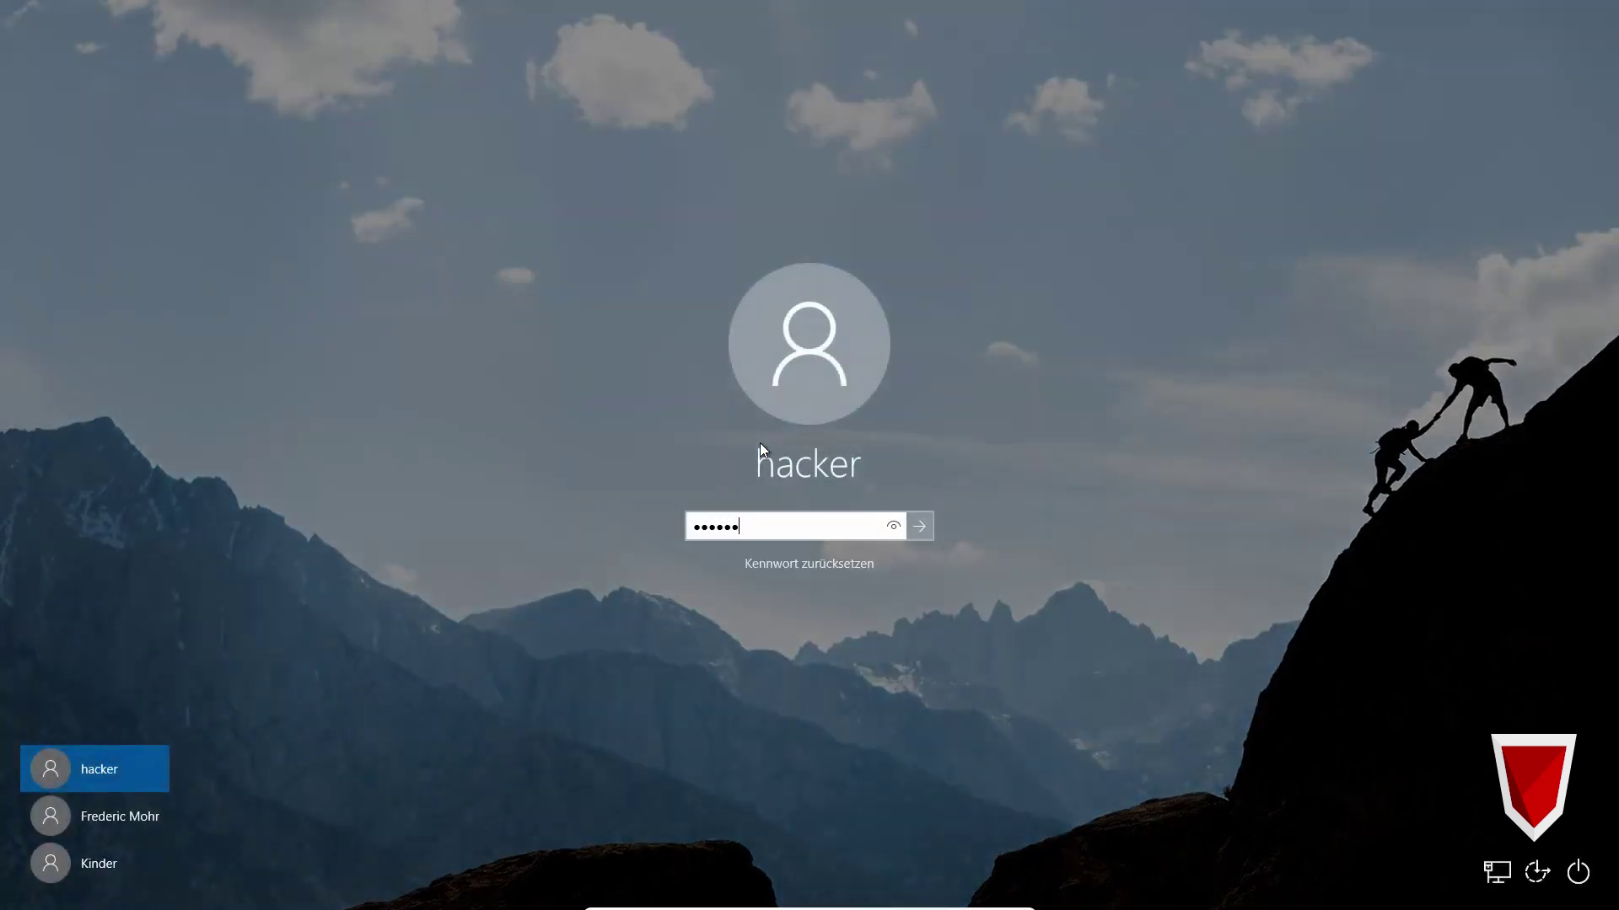
pyautogui.write('•••')
pyautogui.press('Return')
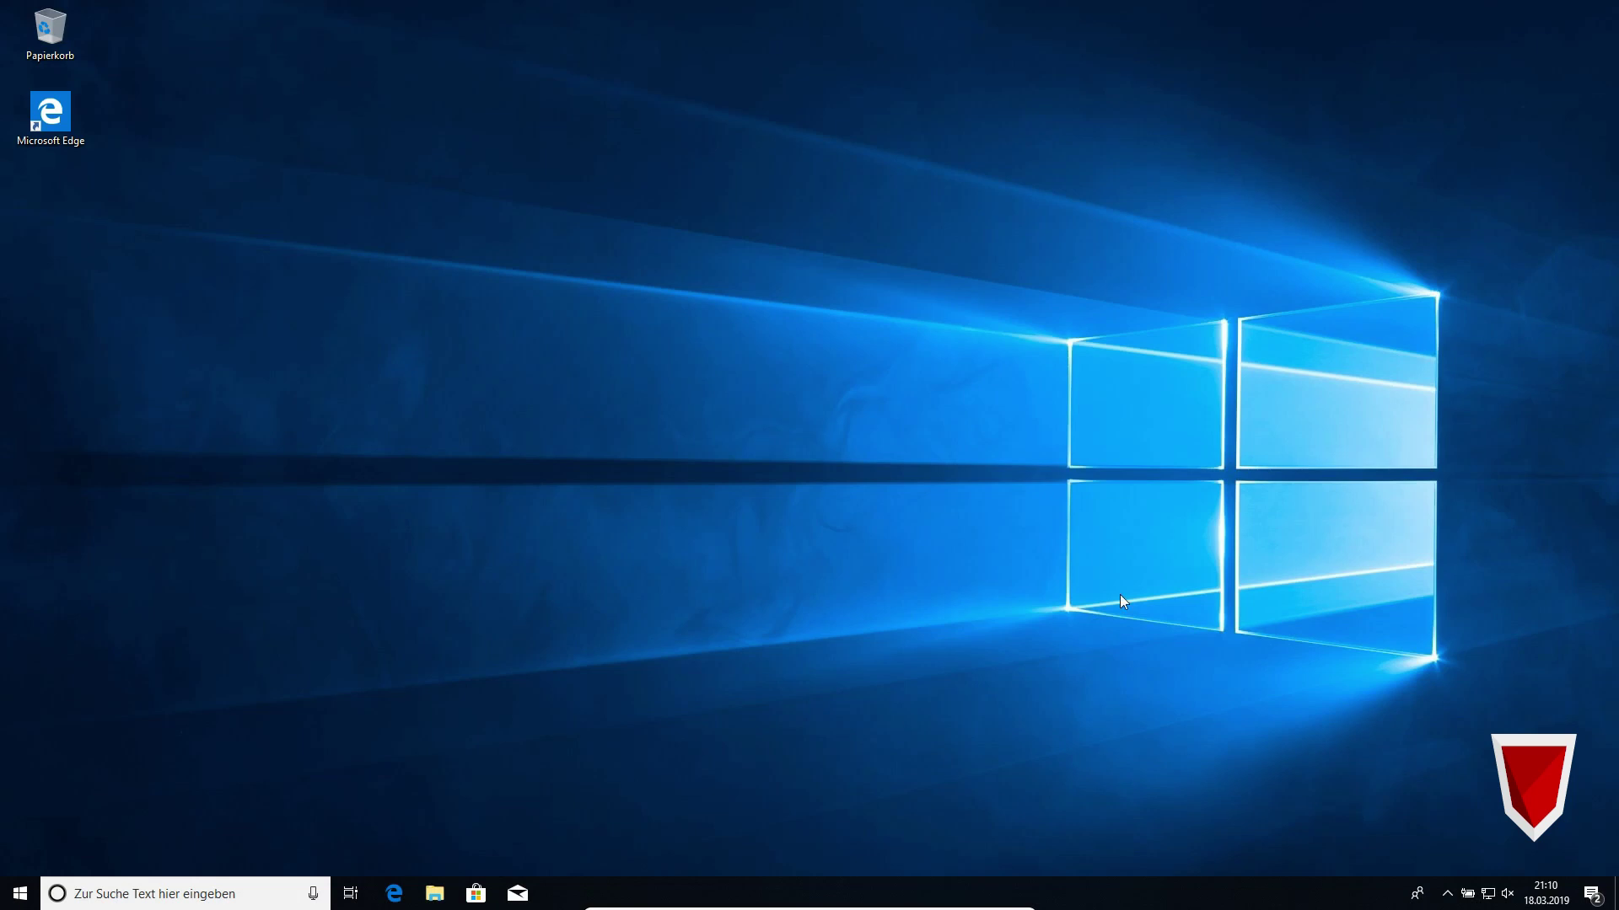
# Insert the image kali-linux-2018.4-amd64.iso into the virtual machine's optical drive
pyautogui.moveTo(805, 906)
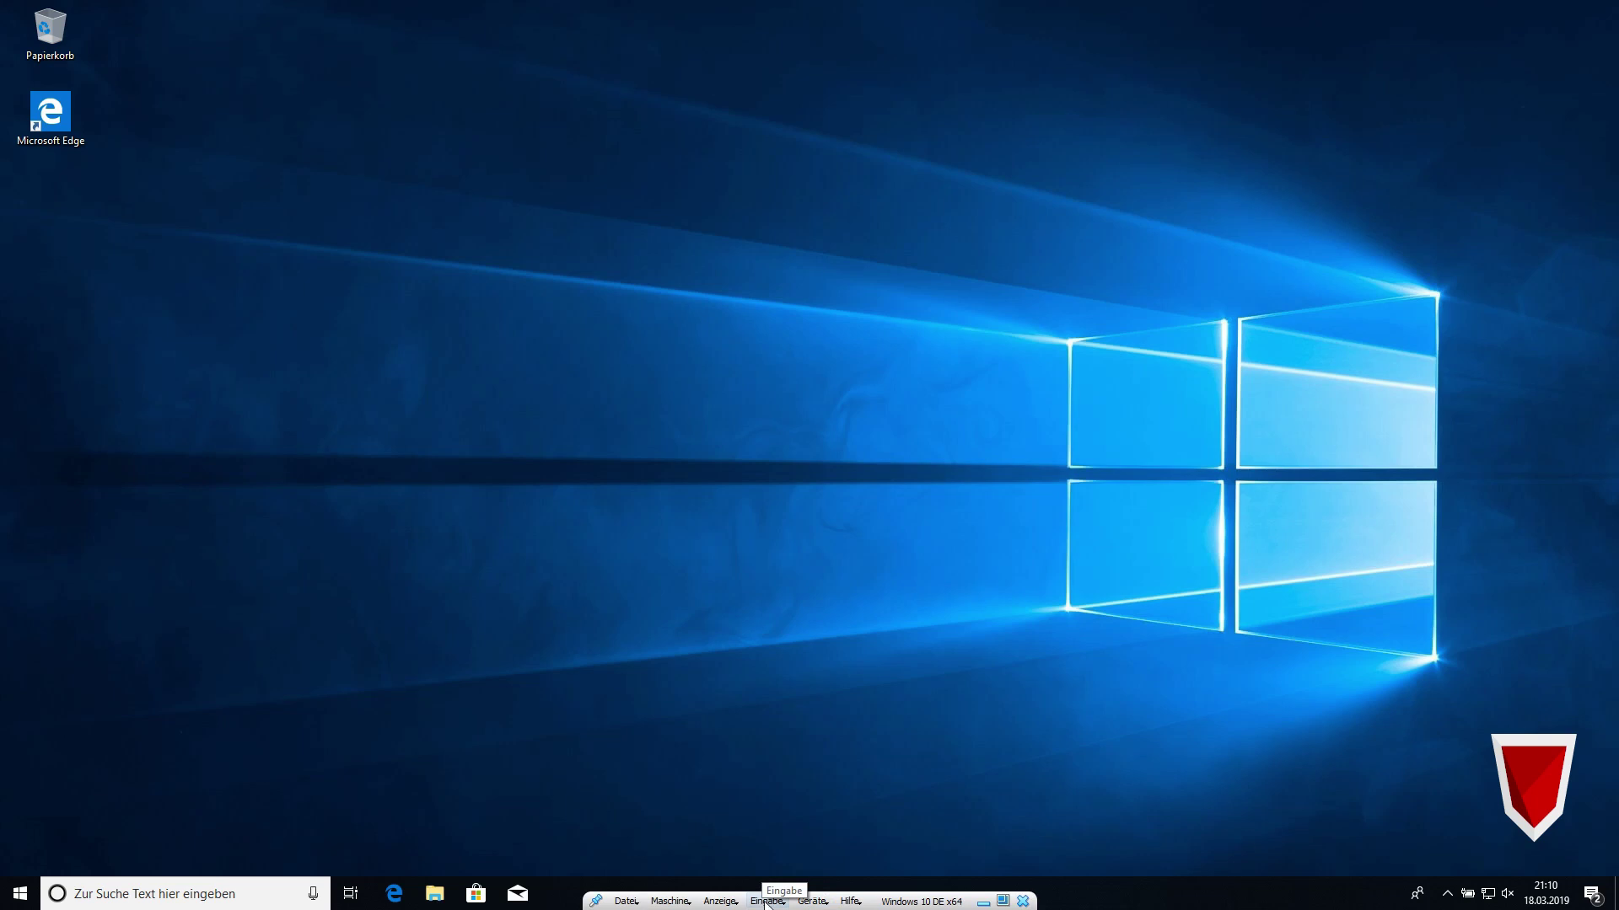
pyautogui.click(811, 901)
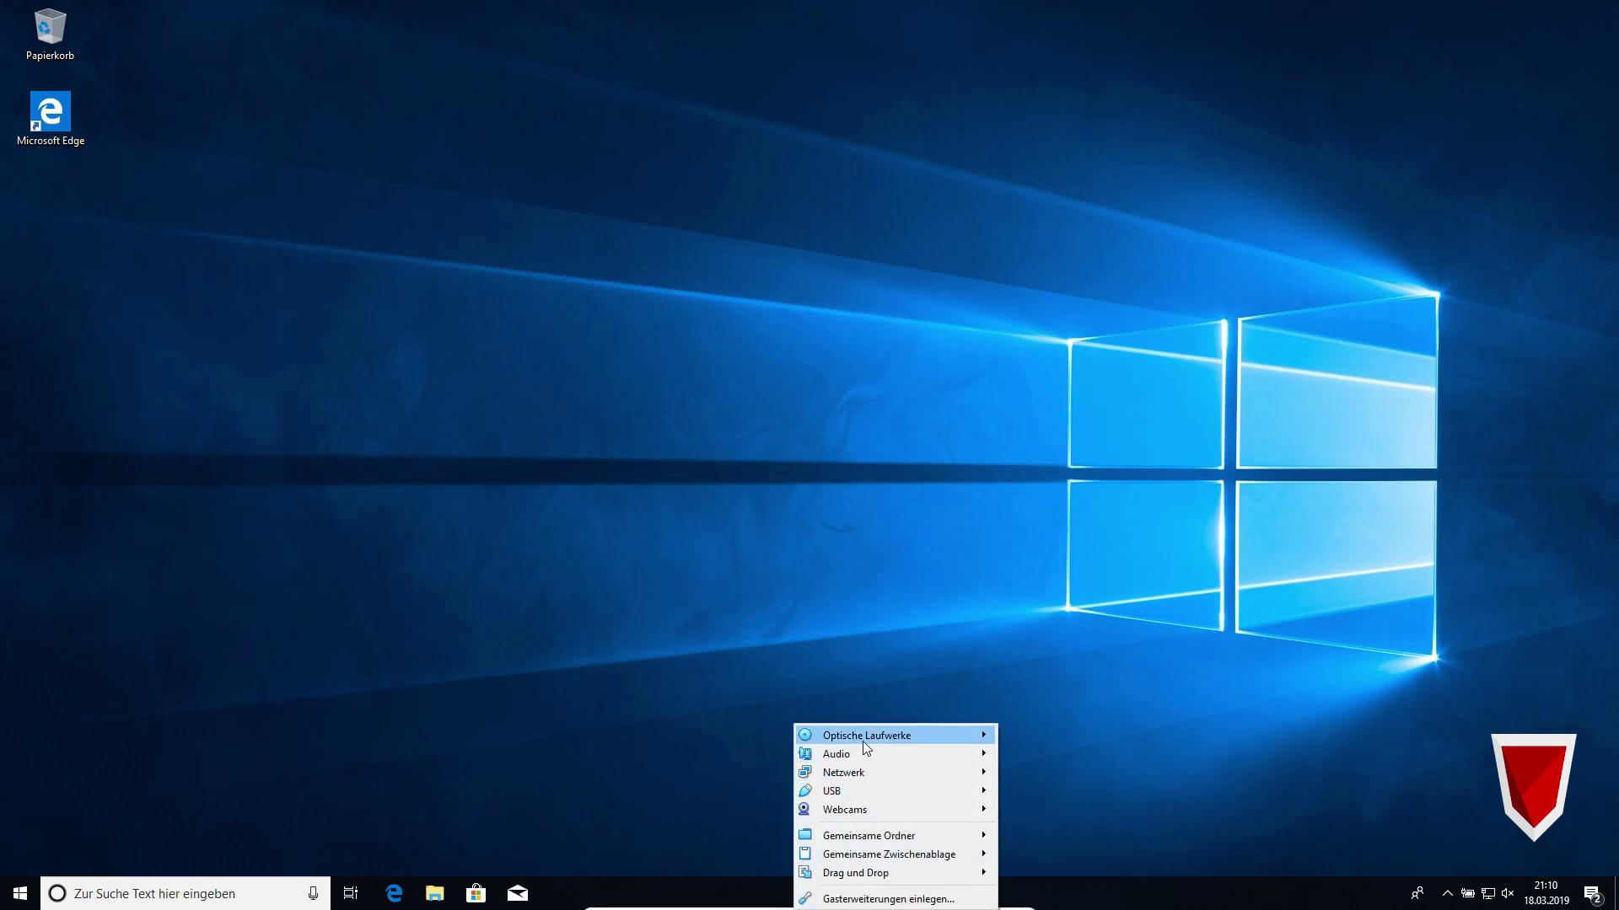
pyautogui.moveTo(863, 741)
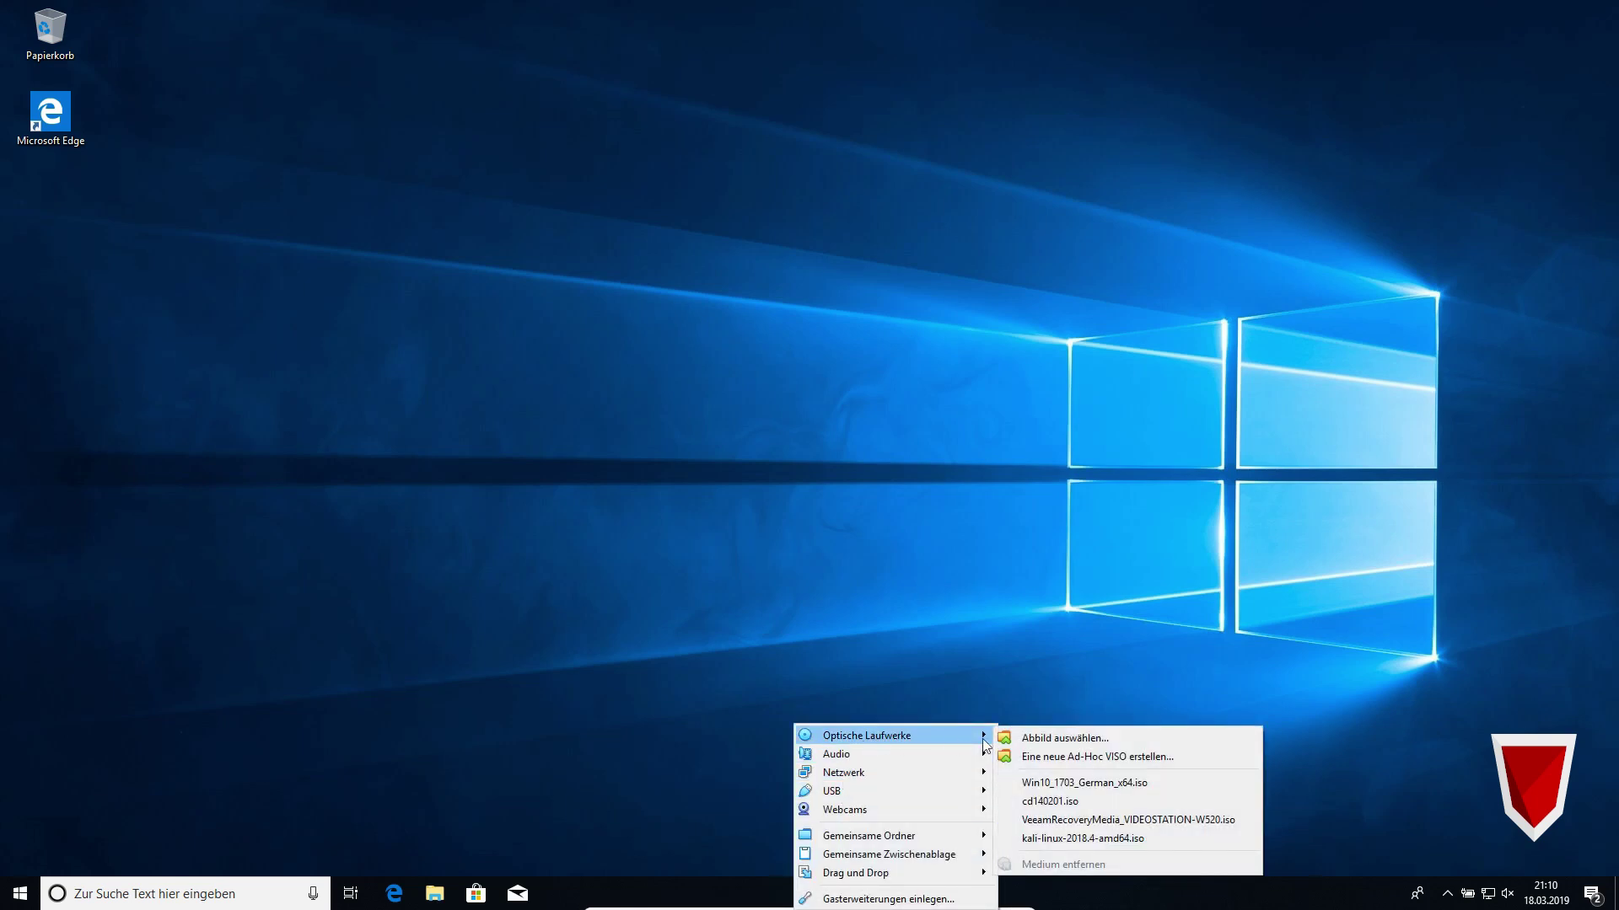
pyautogui.click(1107, 836)
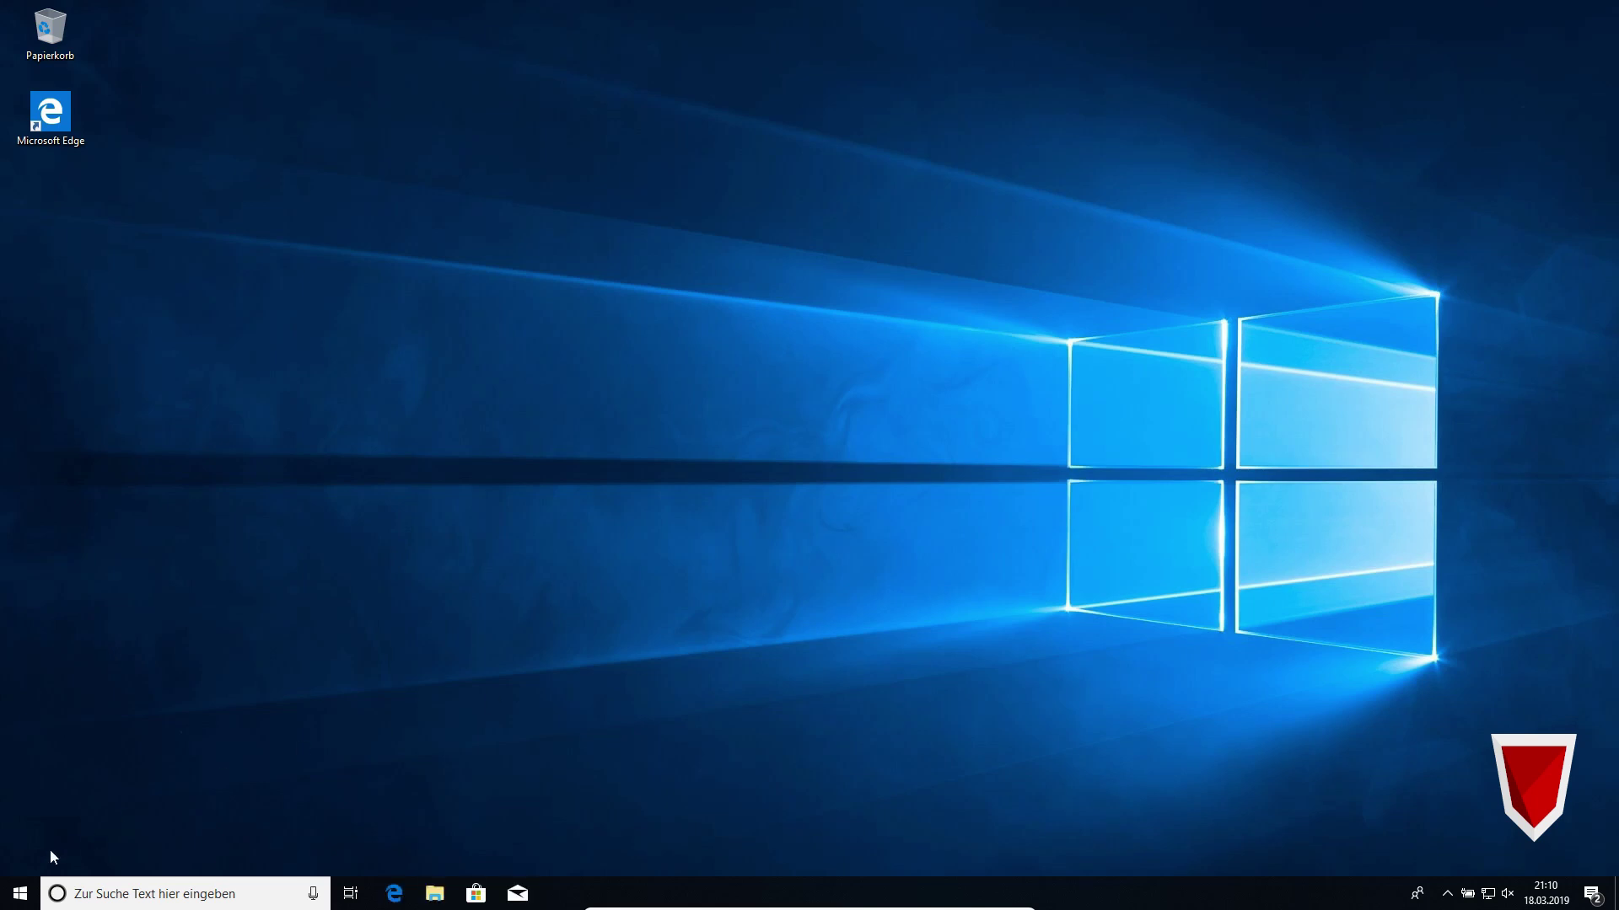
# Restart Windows and boot the virtual machine into the Kali Linux live system
pyautogui.click(21, 893)
pyautogui.click(21, 856)
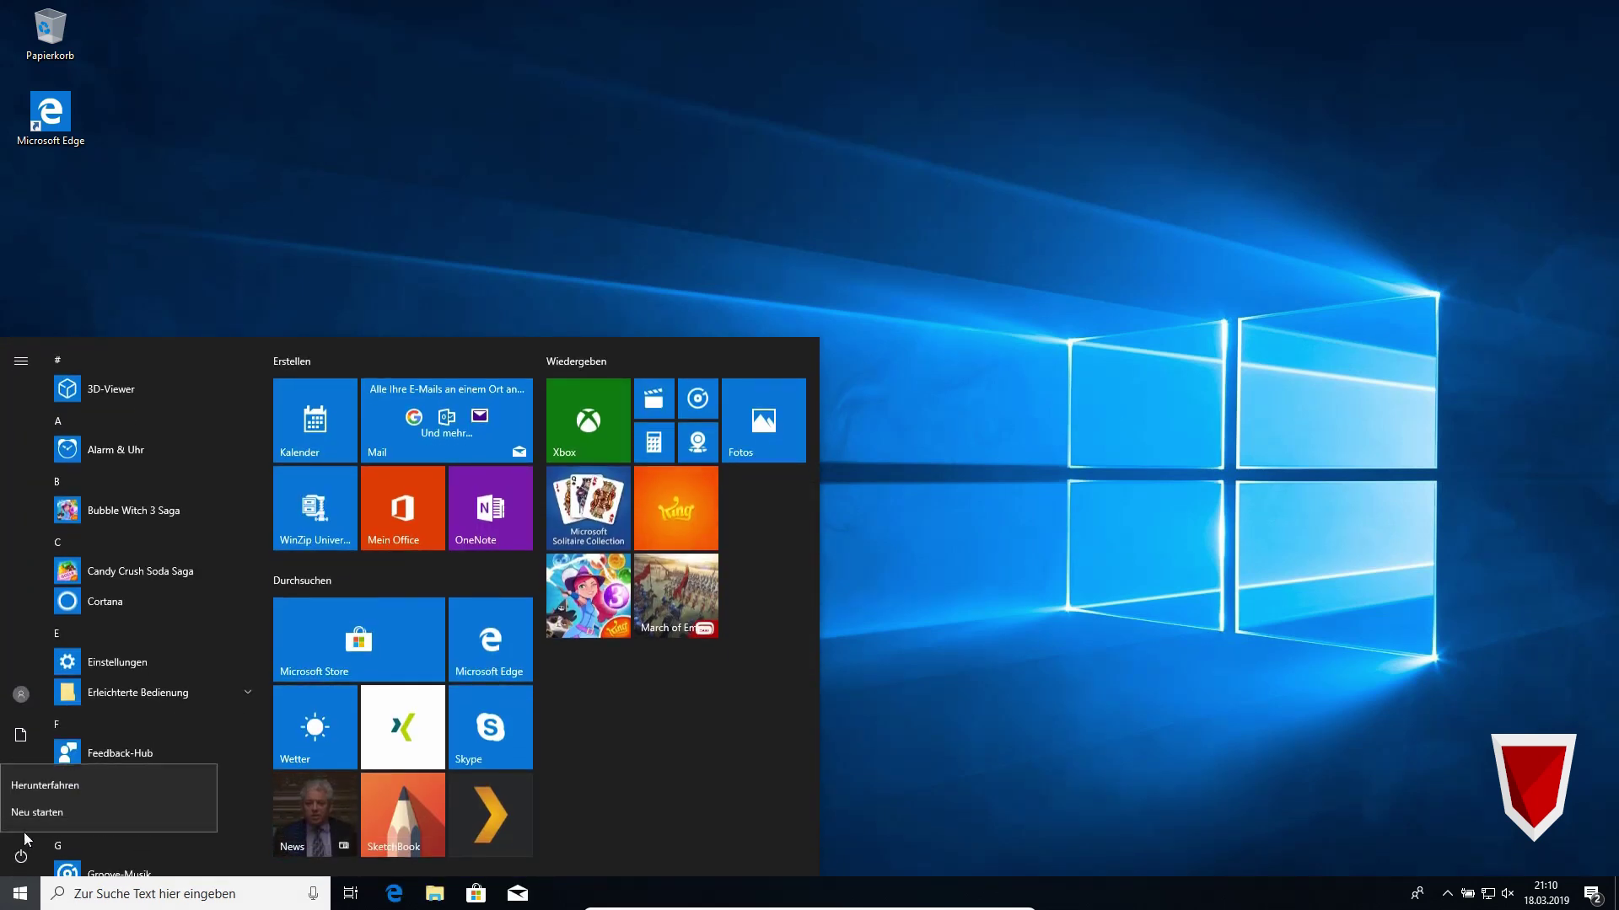
pyautogui.click(42, 812)
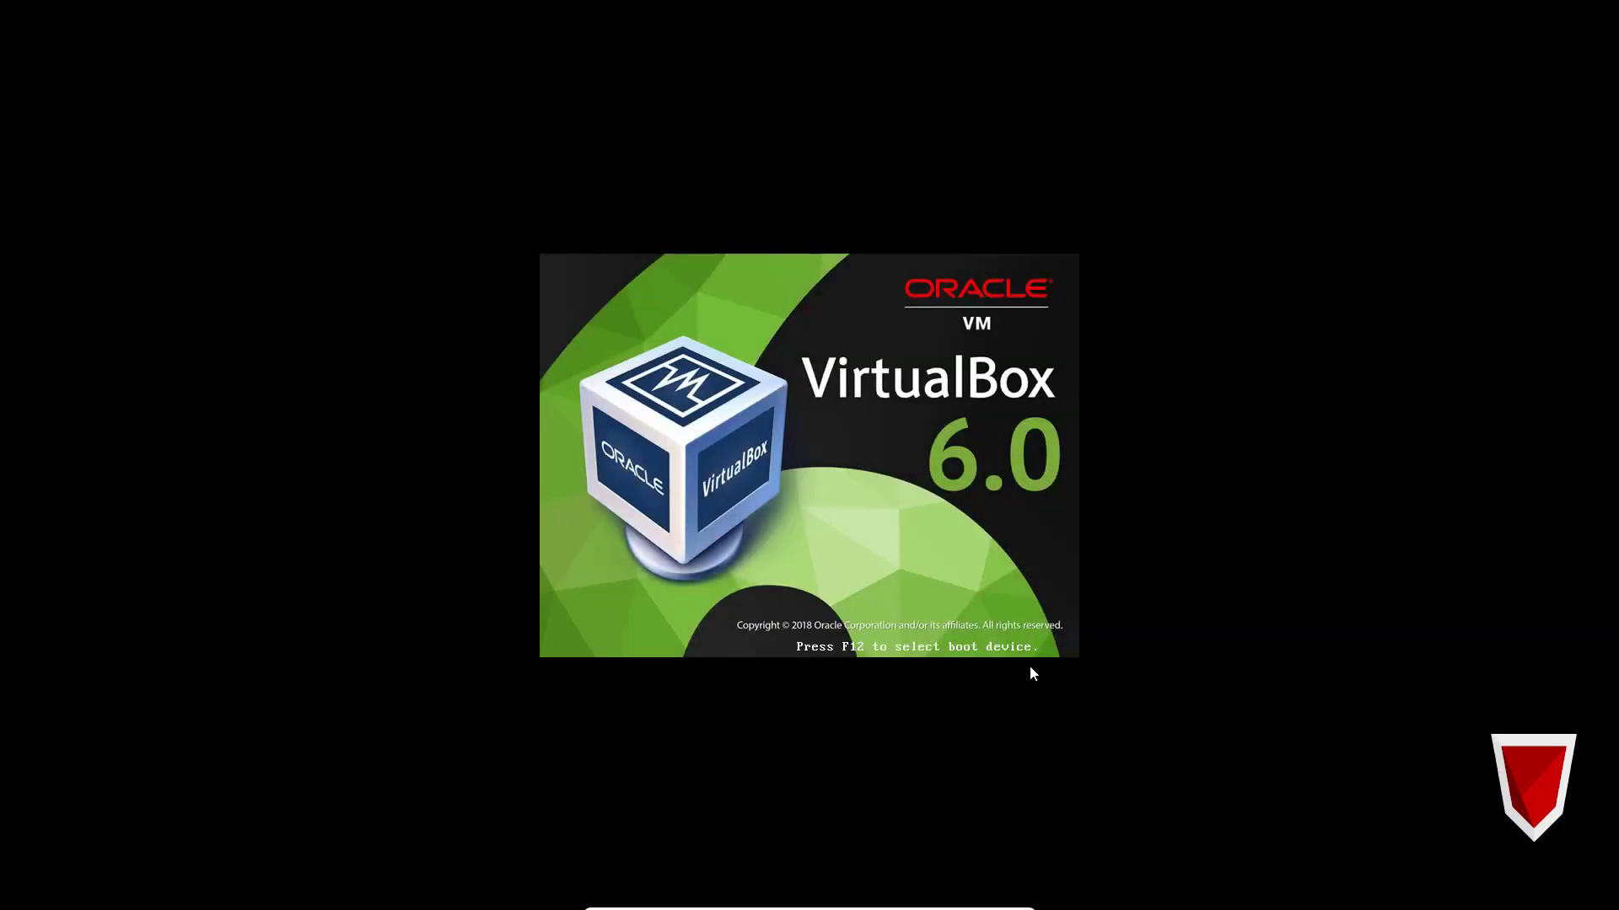
pyautogui.press('Return')
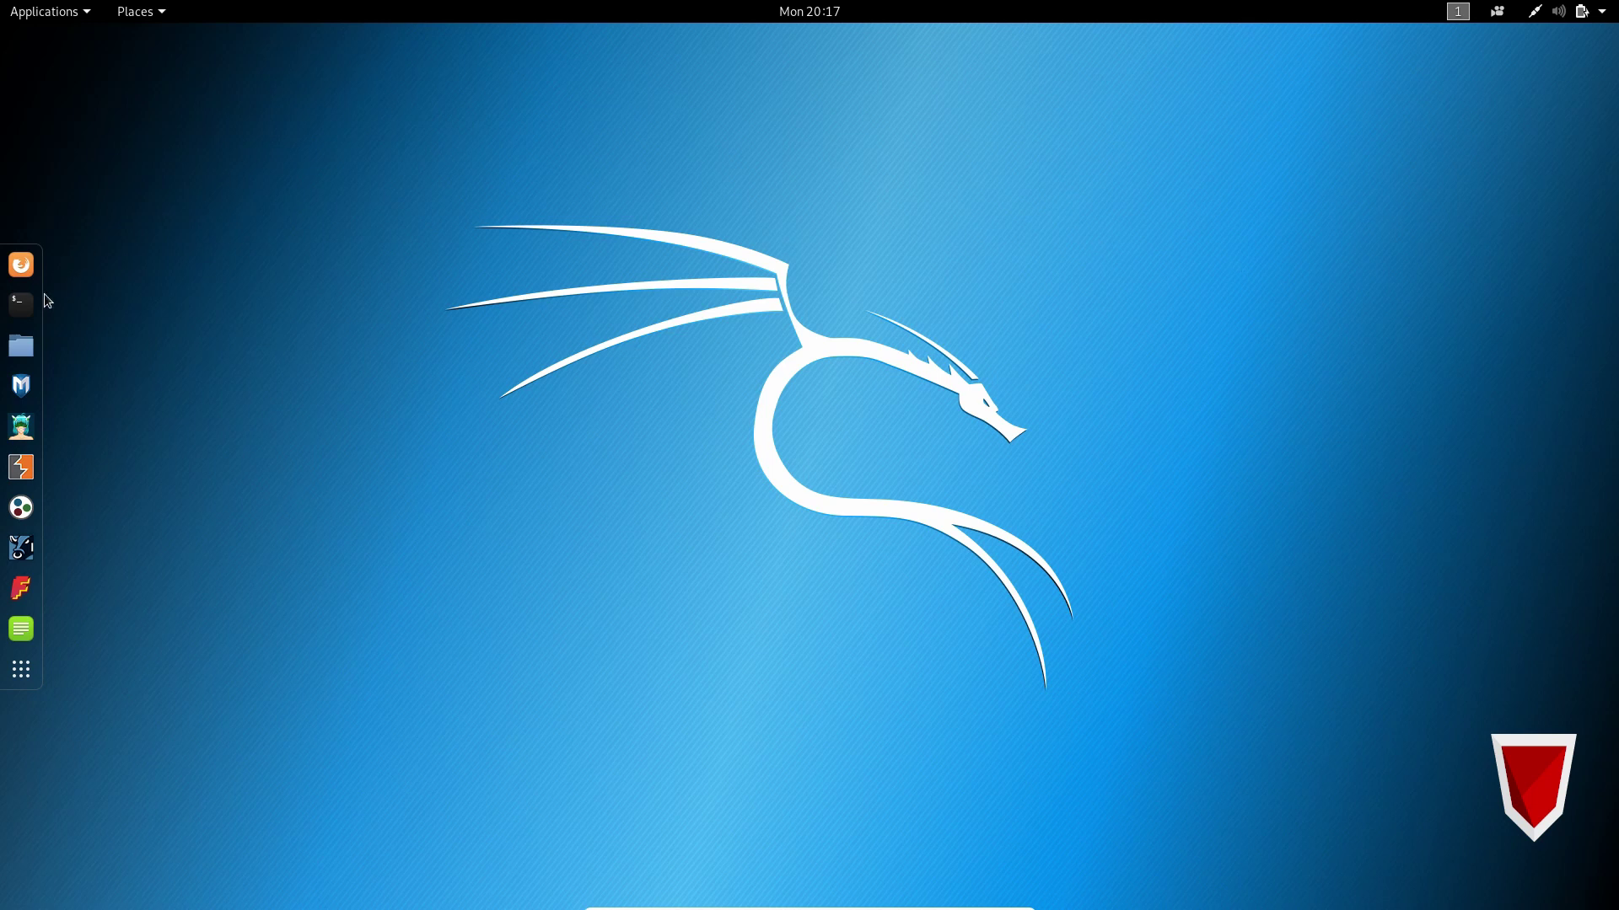
# Open the file manager, and list the partitions of /dev/sda with fdisk -l in a repositioned and enlarged terminal window
pyautogui.click(25, 354)
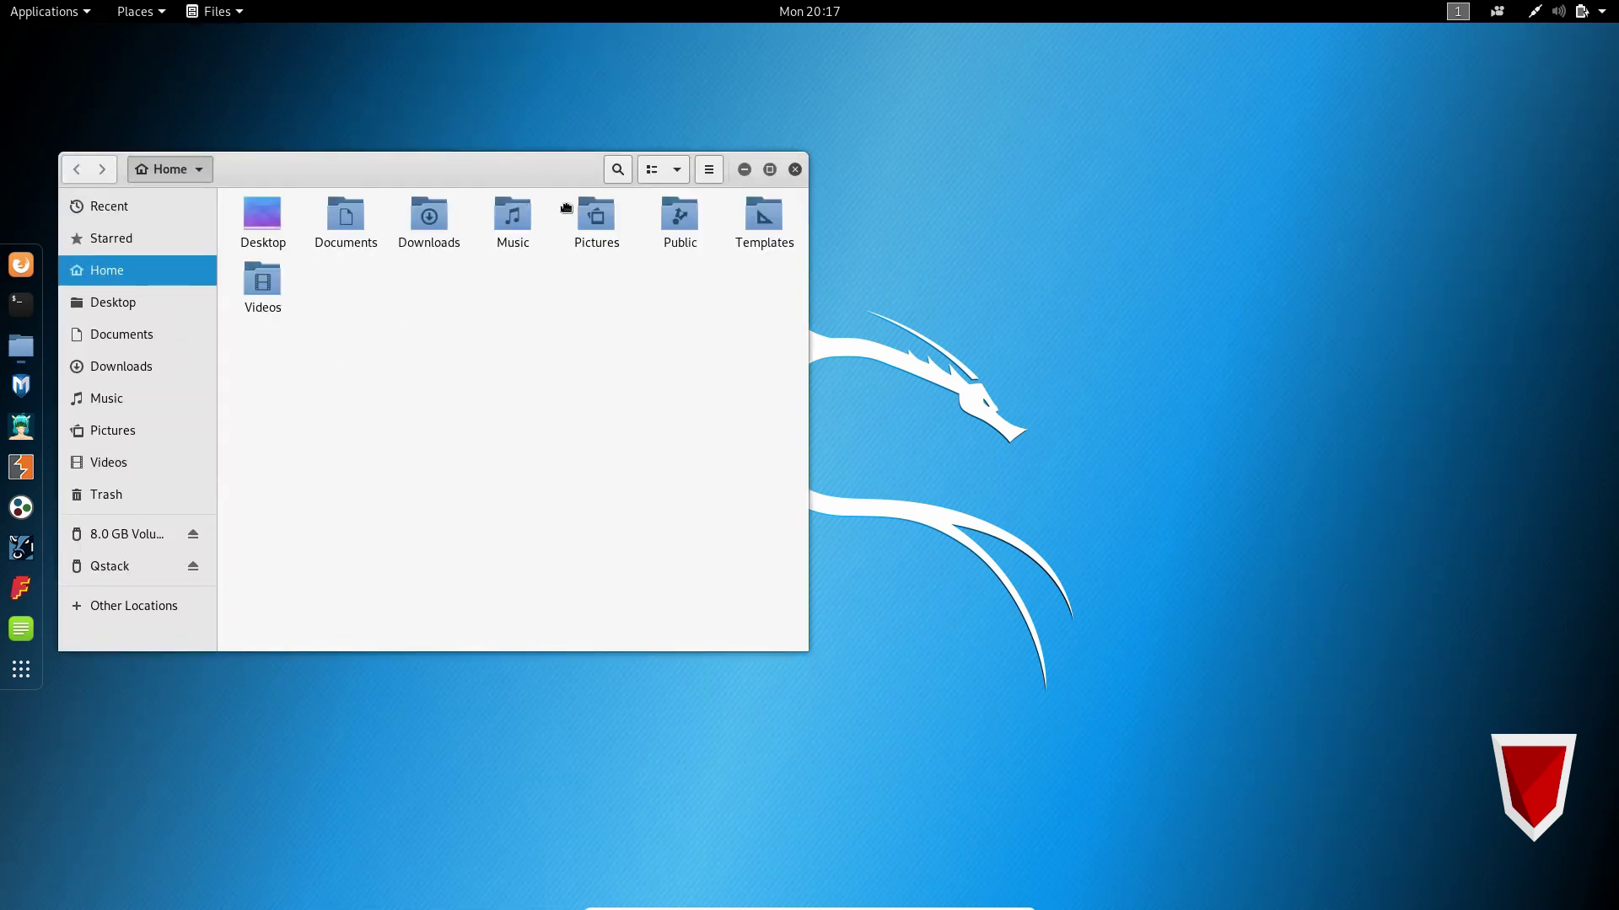
pyautogui.moveTo(493, 206); pyautogui.dragTo(817, 338)
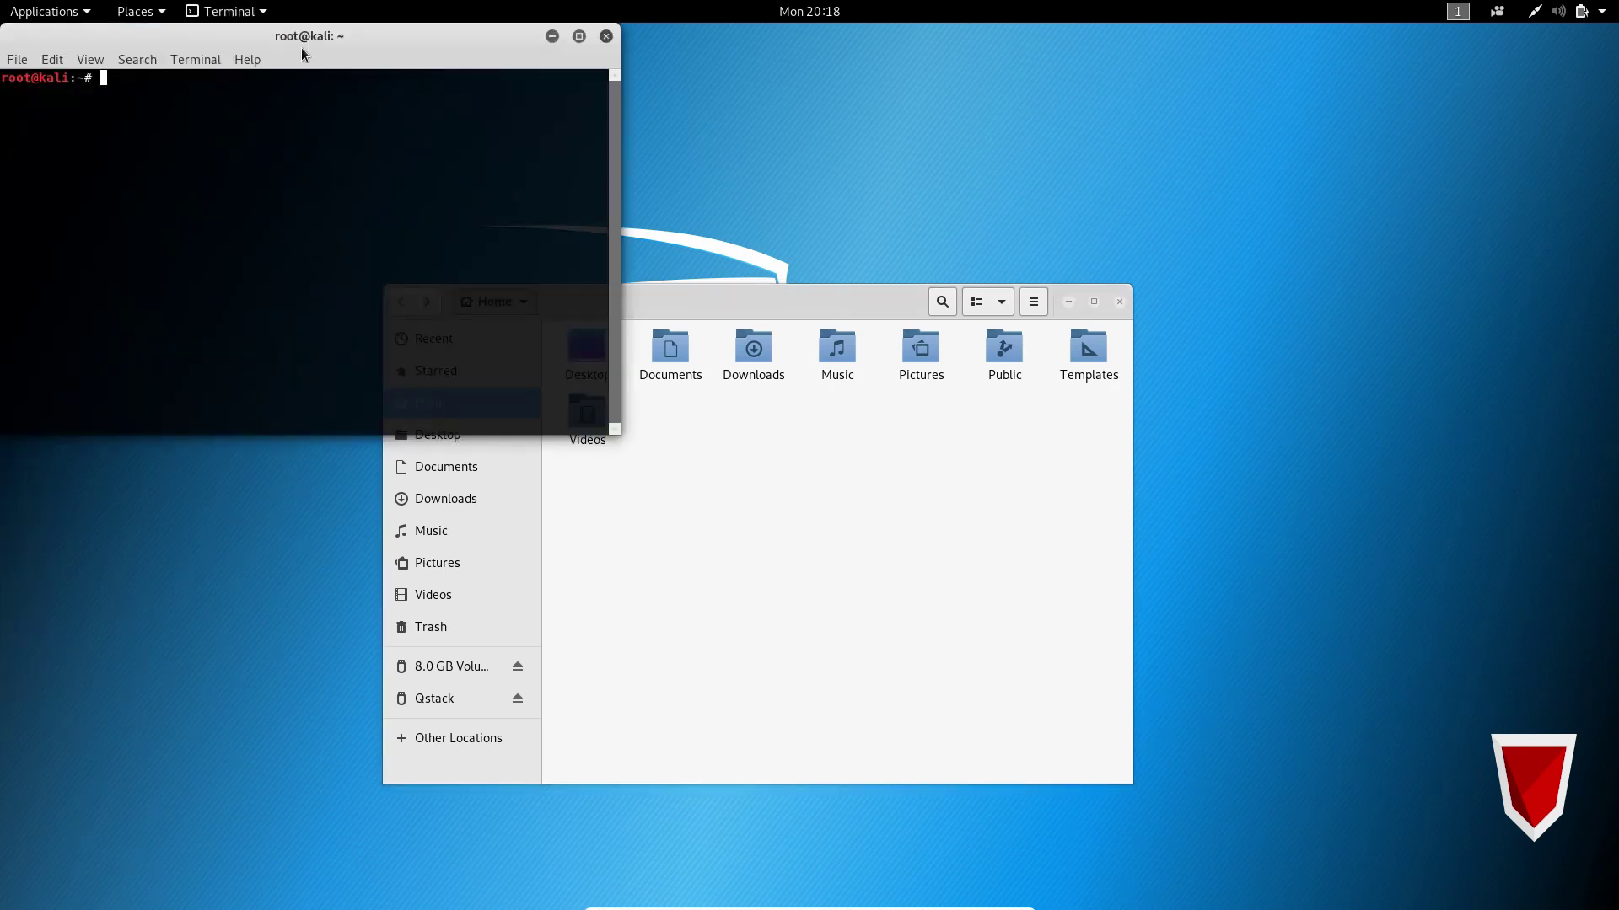
pyautogui.moveTo(306, 42); pyautogui.dragTo(589, 279)
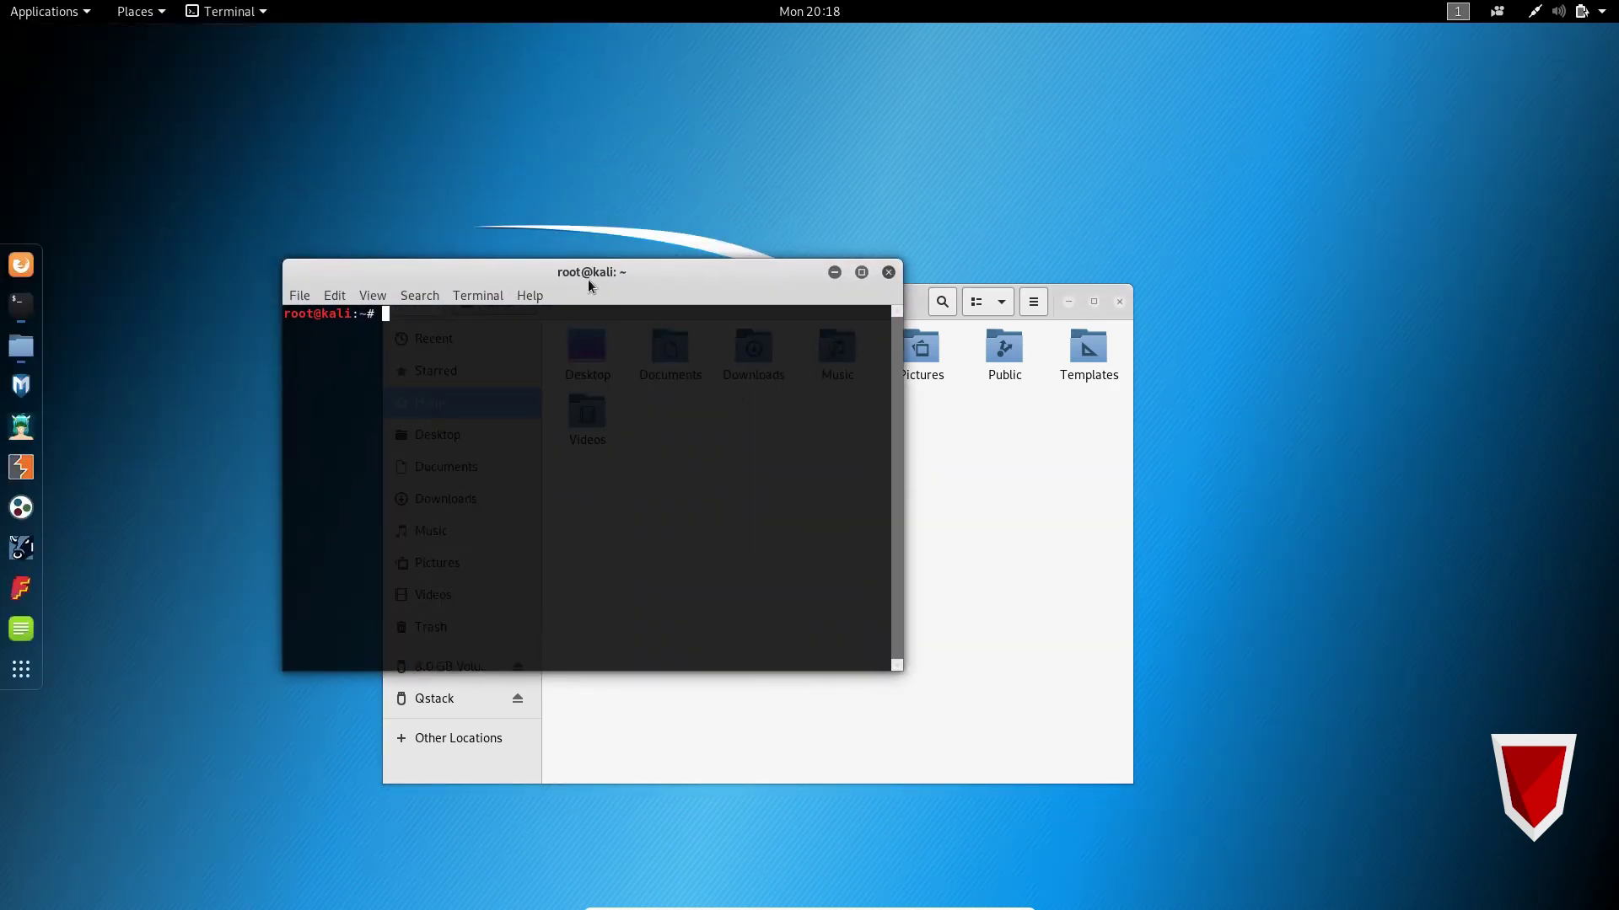
pyautogui.moveTo(901, 672); pyautogui.dragTo(1417, 858)
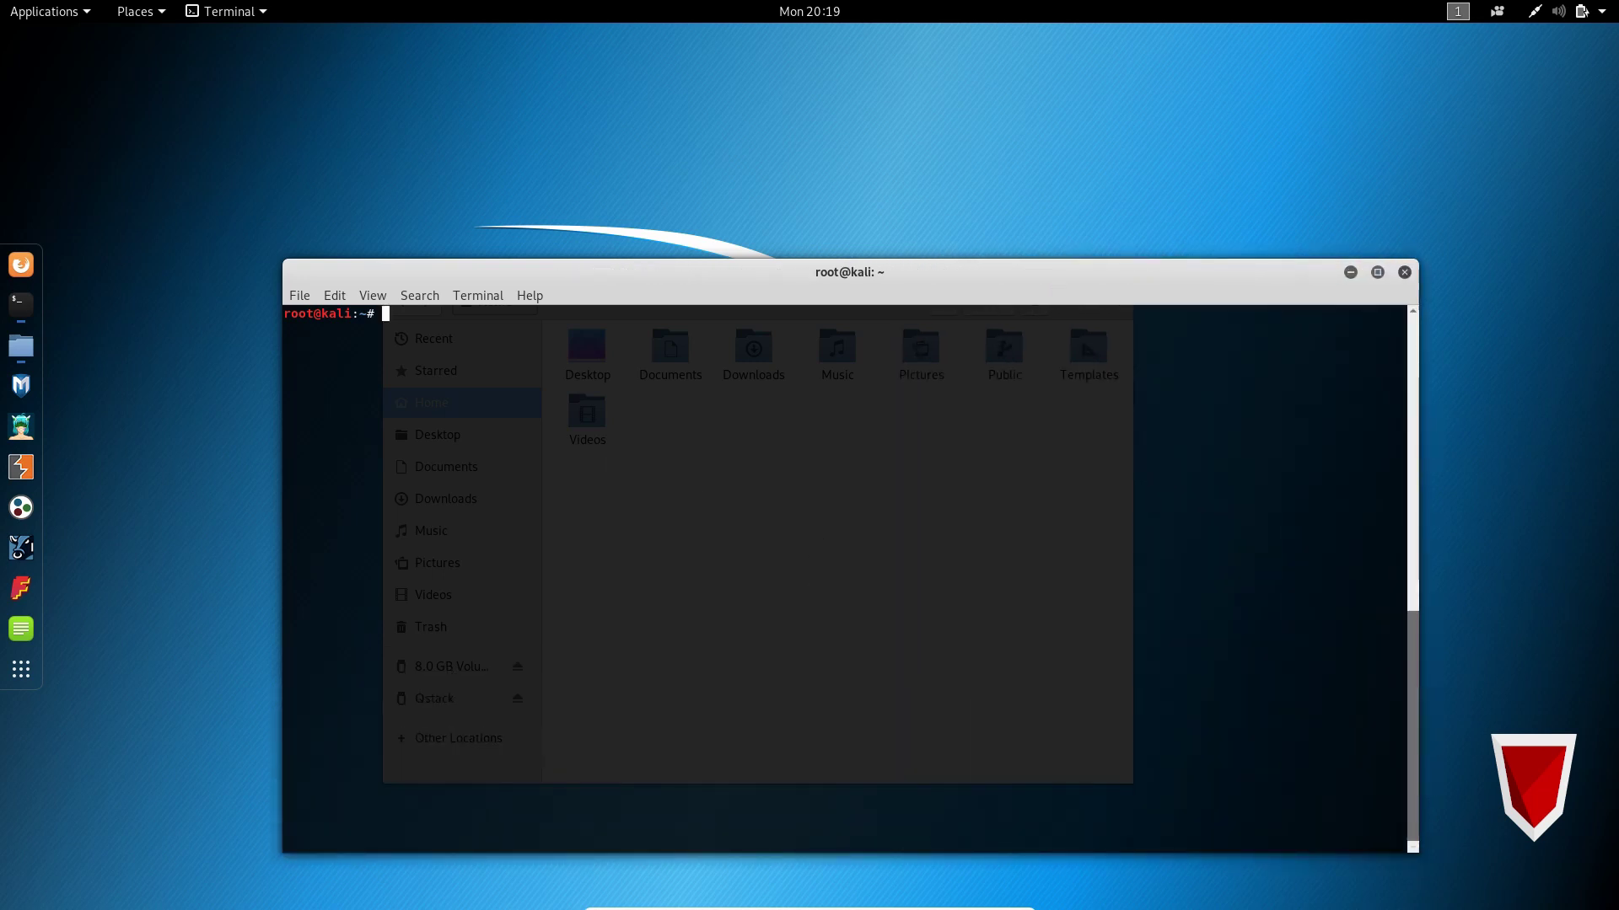
pyautogui.write('fdisk -l /dev/sda')
pyautogui.press('Return')
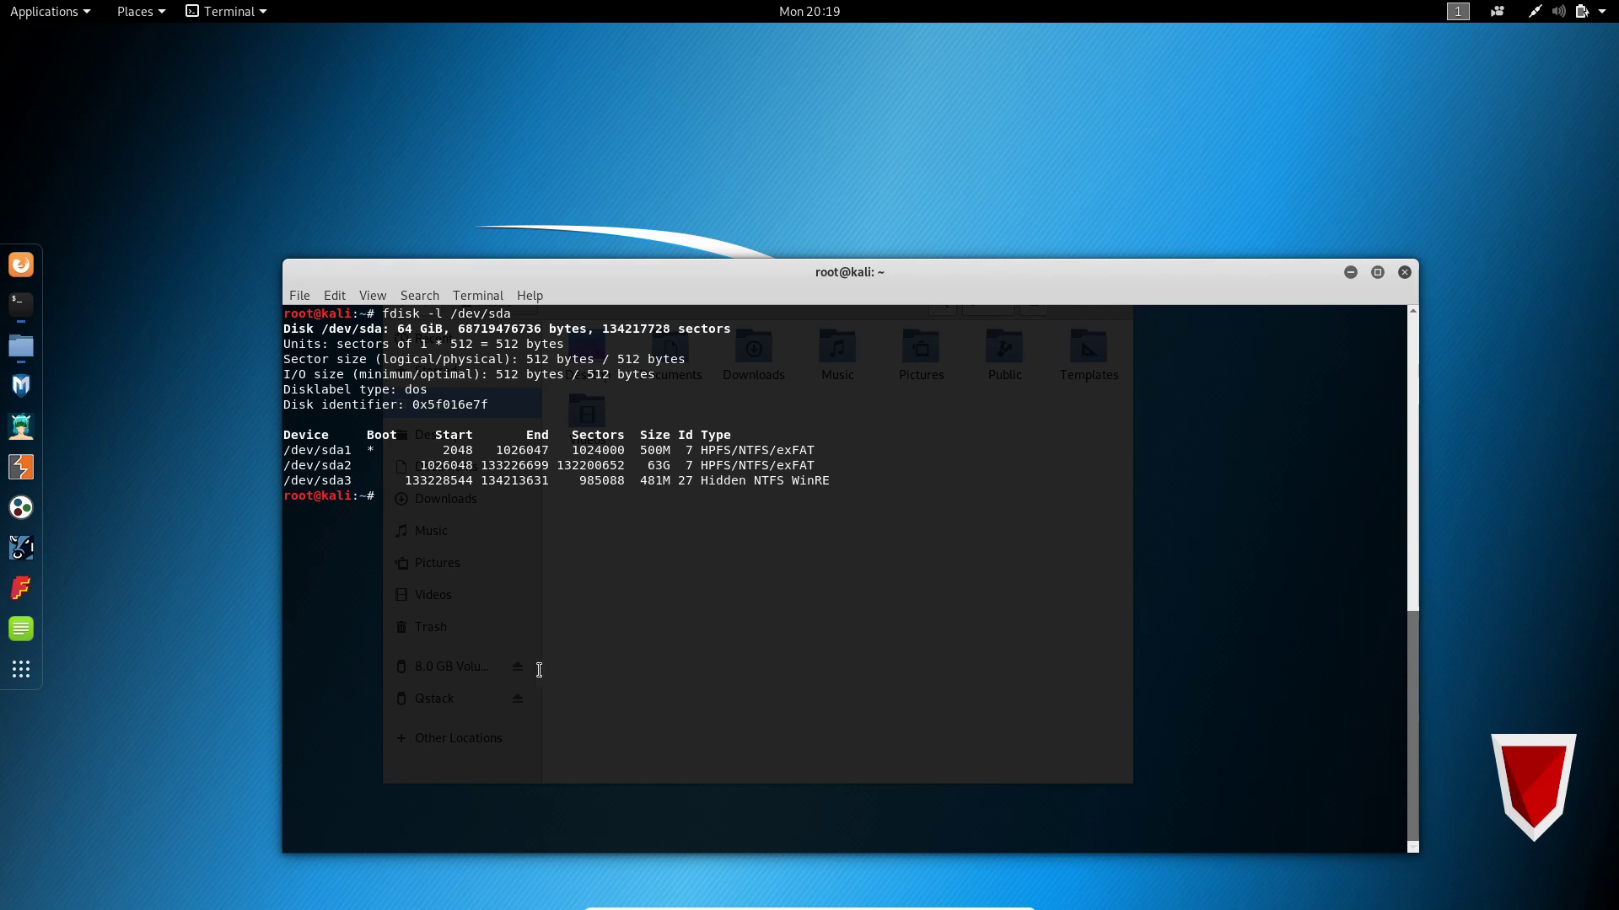
# Try to mount the partition /dev/sda2 as ntfs on /mnt from the terminal
pyautogui.doubleClick(333, 465)
pyautogui.press('cmd+c')
pyautogui.write('mount ')
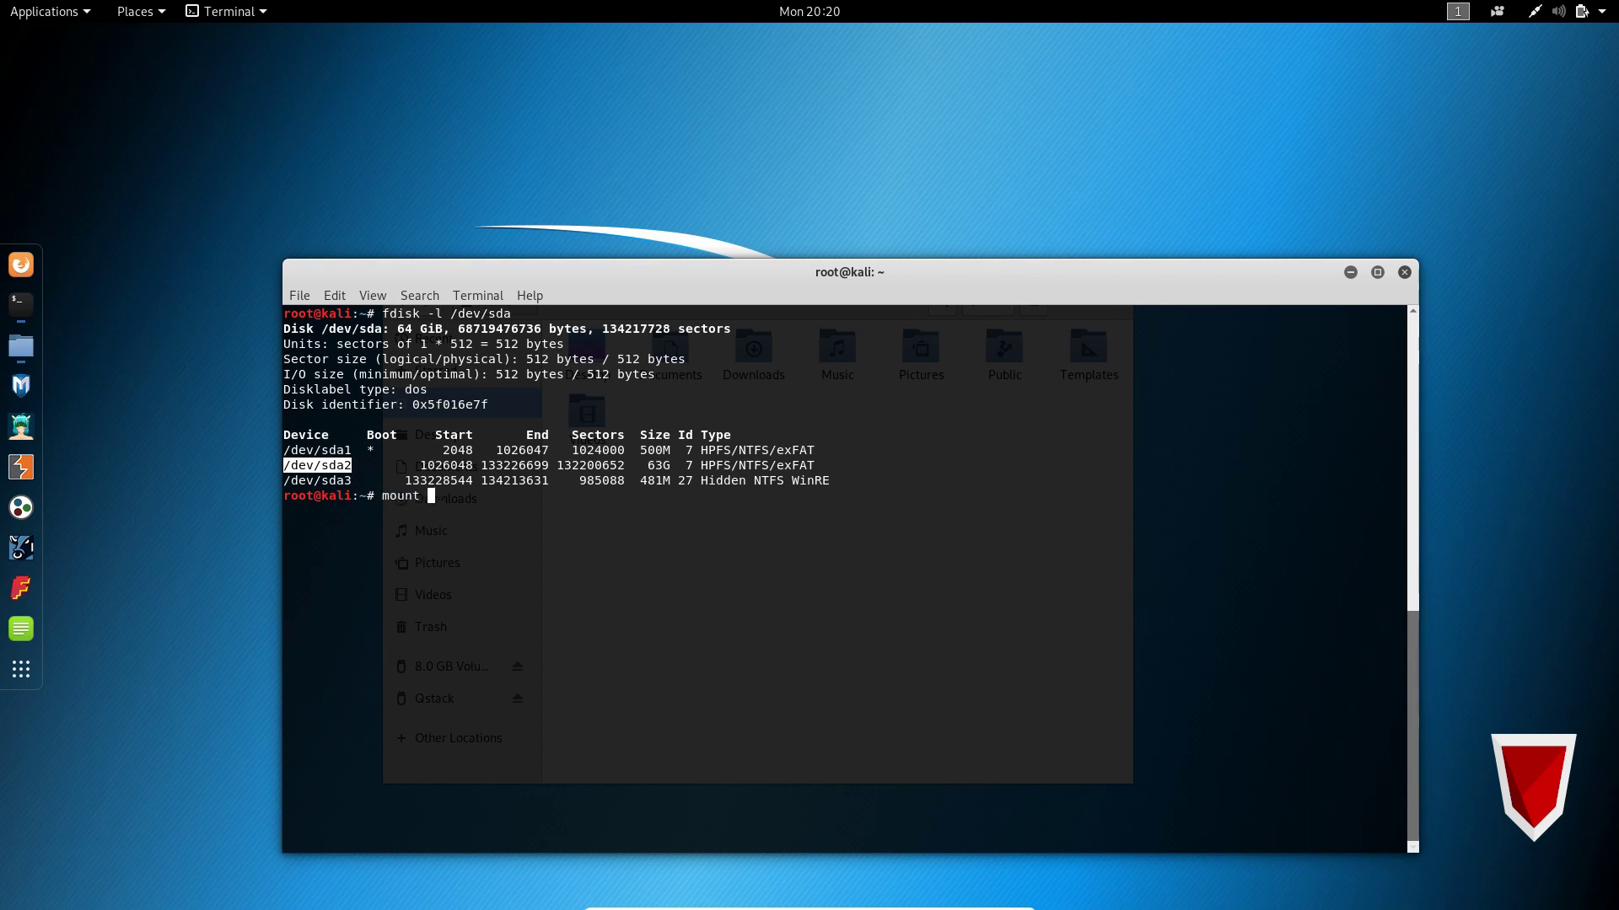
pyautogui.write('-t ntfs')
pyautogui.rightClick(675, 594)
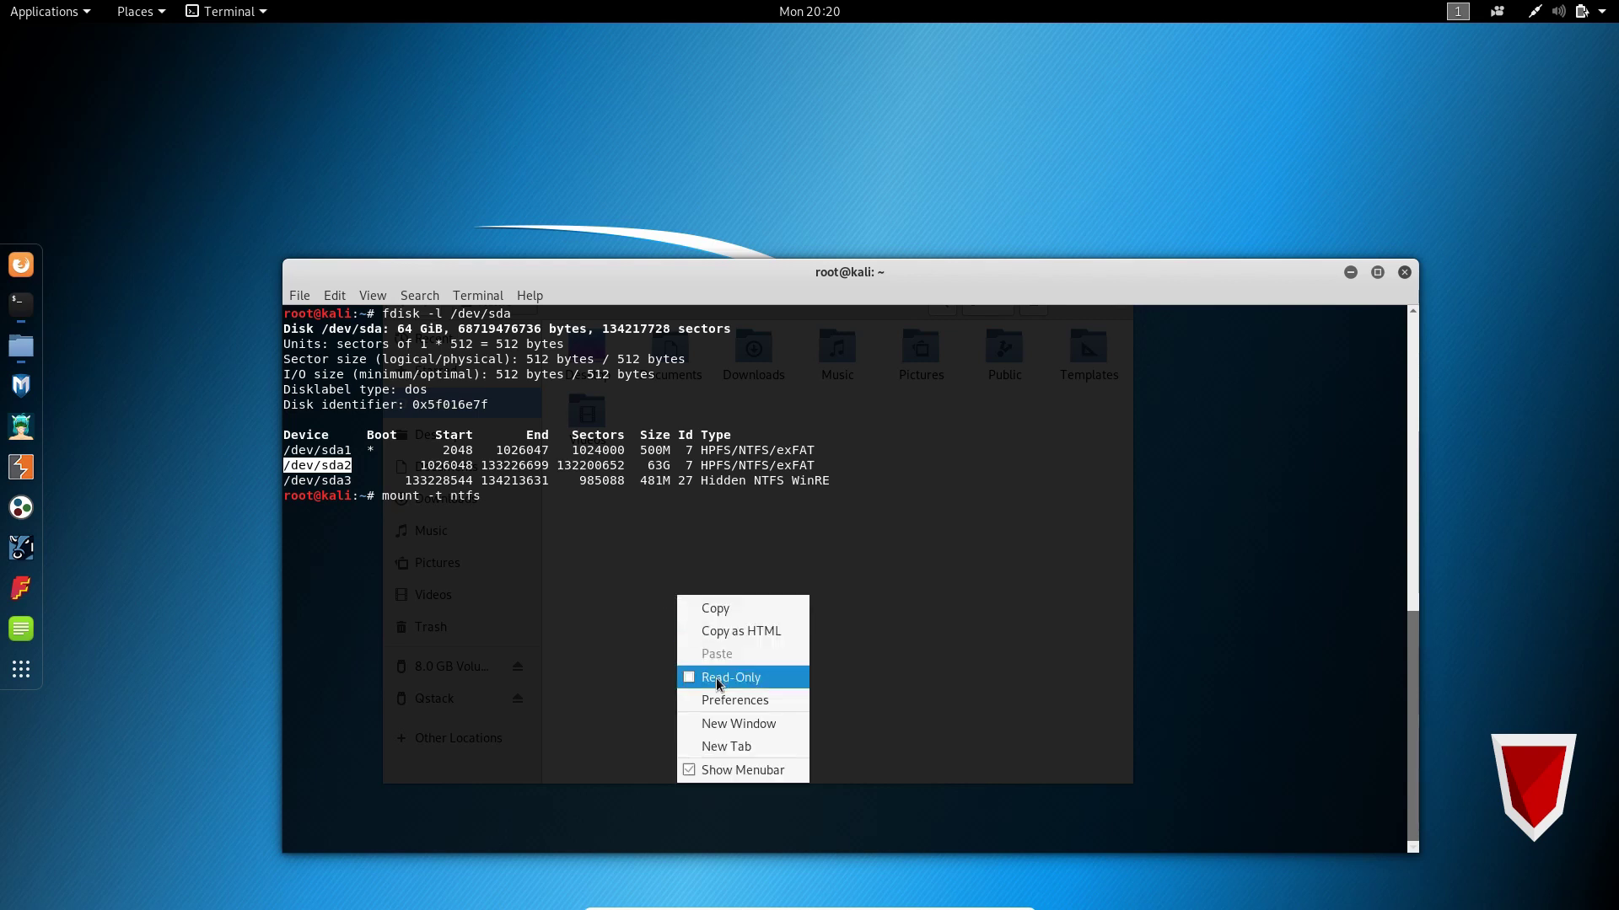
pyautogui.click(625, 537)
pyautogui.middleClick(624, 537)
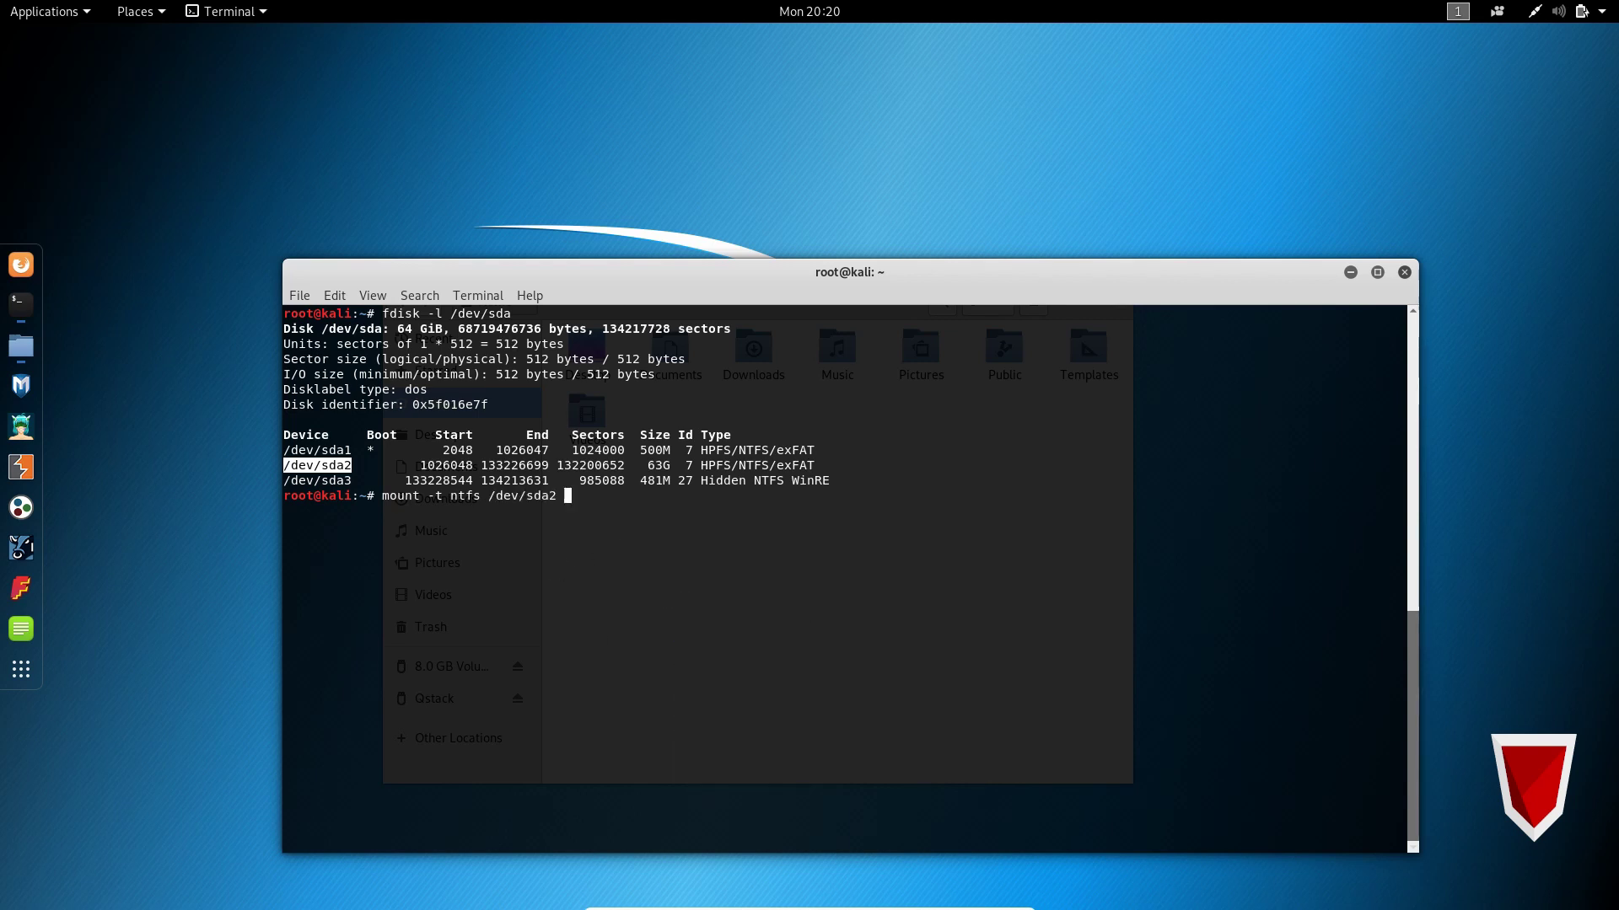
pyautogui.write('/')
pyautogui.write('mnt')
pyautogui.press('Return')
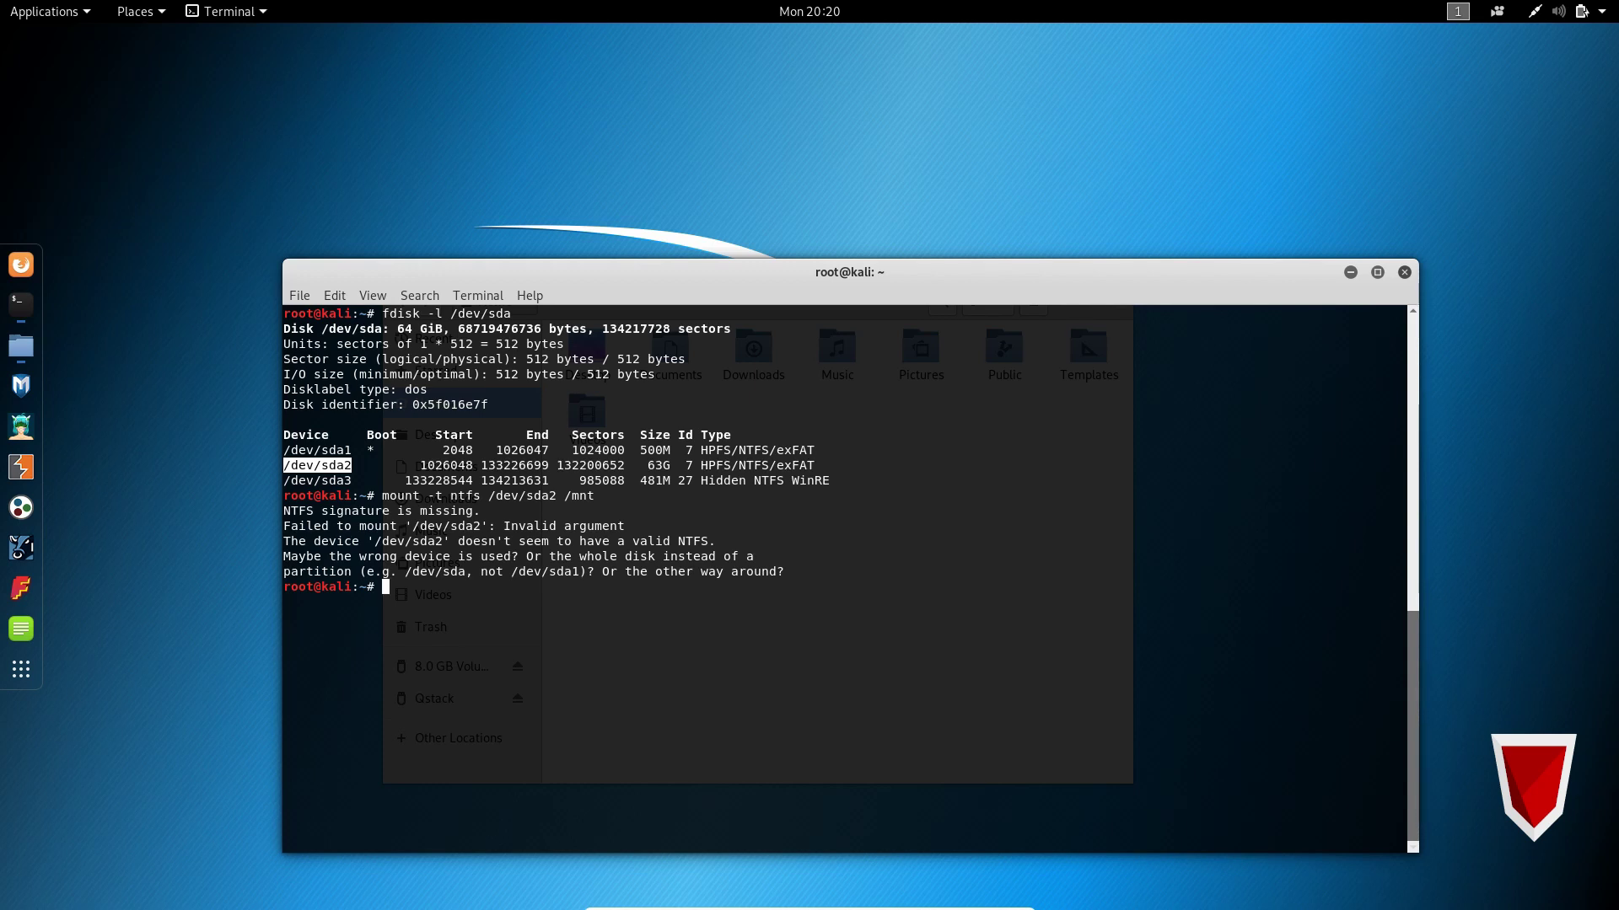
# Examine the file system of /dev/sda2 on disk /dev/sda in a maximized GParted window, and close GParted
pyautogui.press('super')
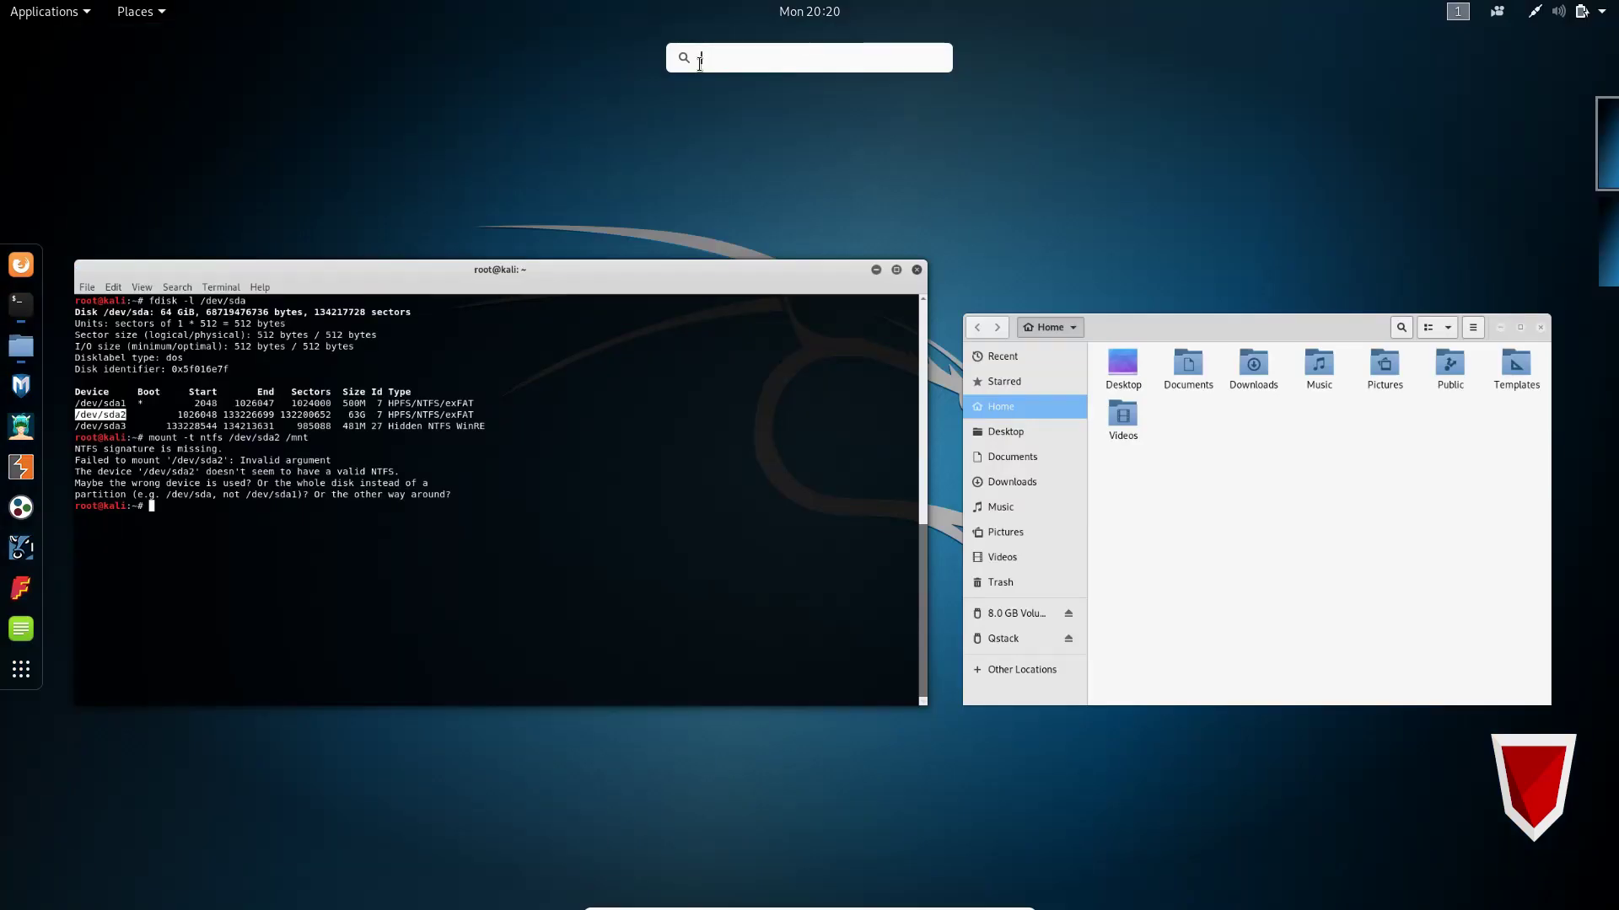
pyautogui.write('partition')
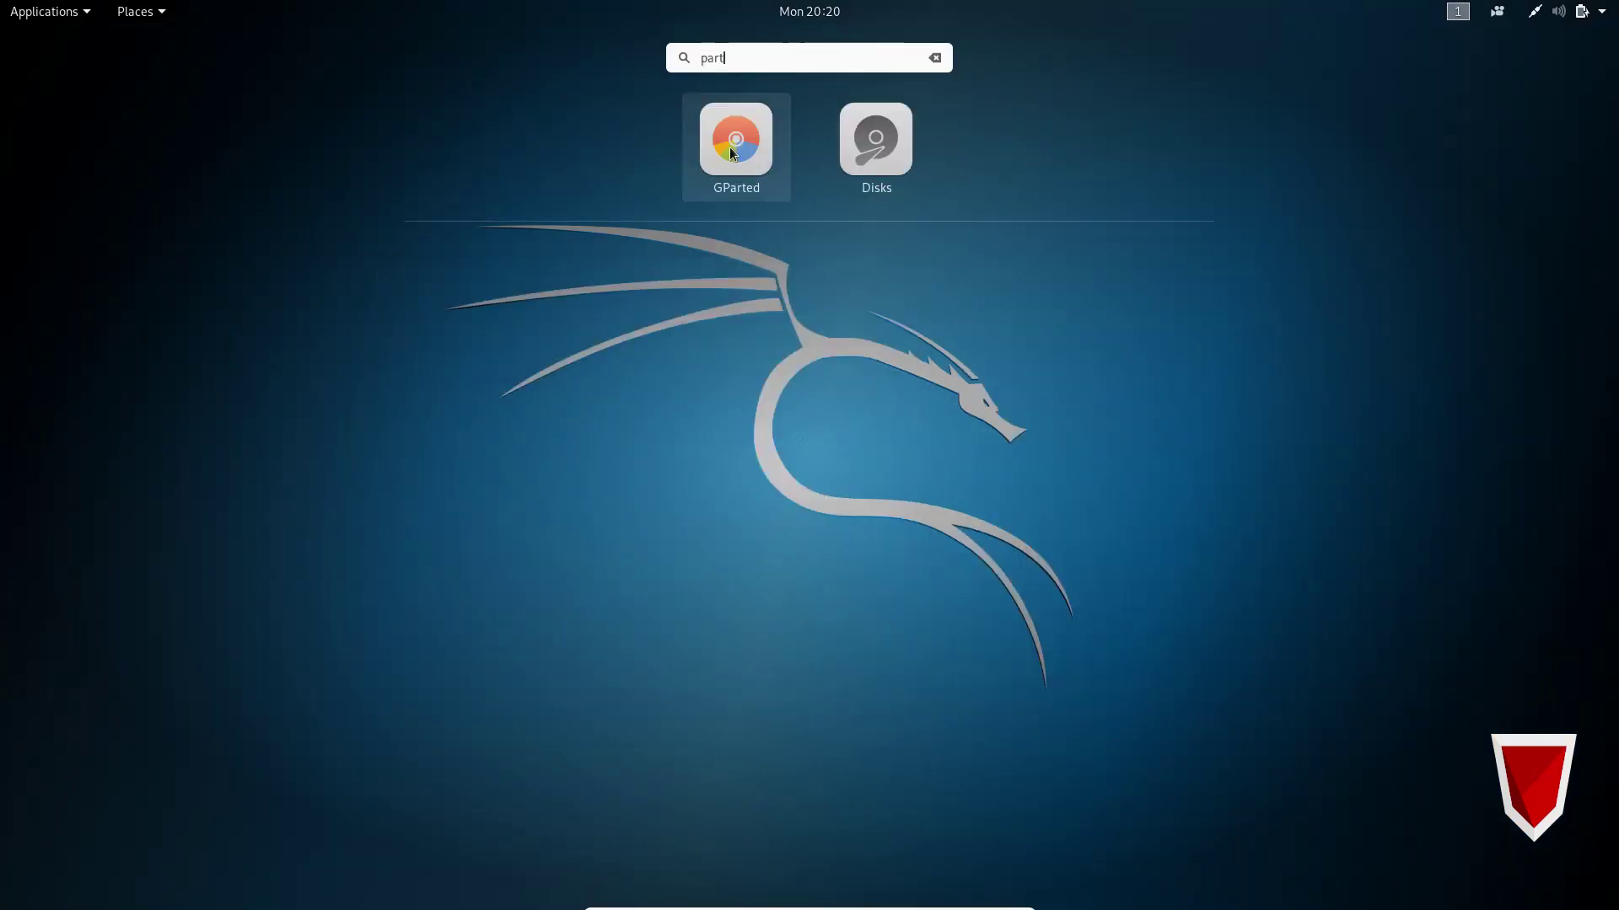
pyautogui.click(737, 148)
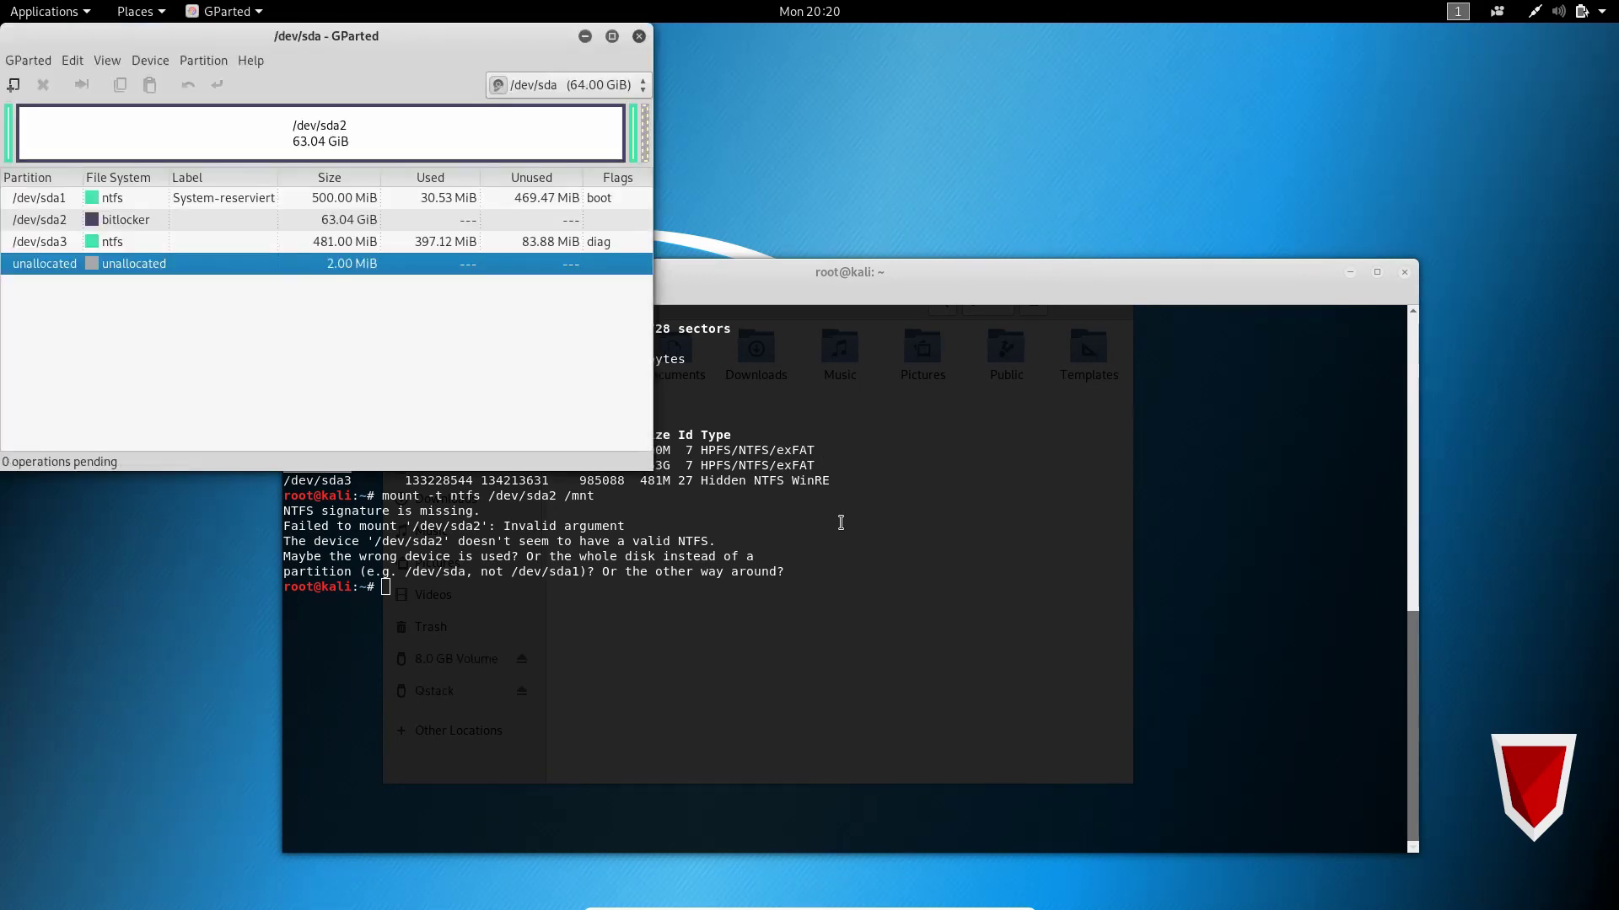
pyautogui.click(612, 36)
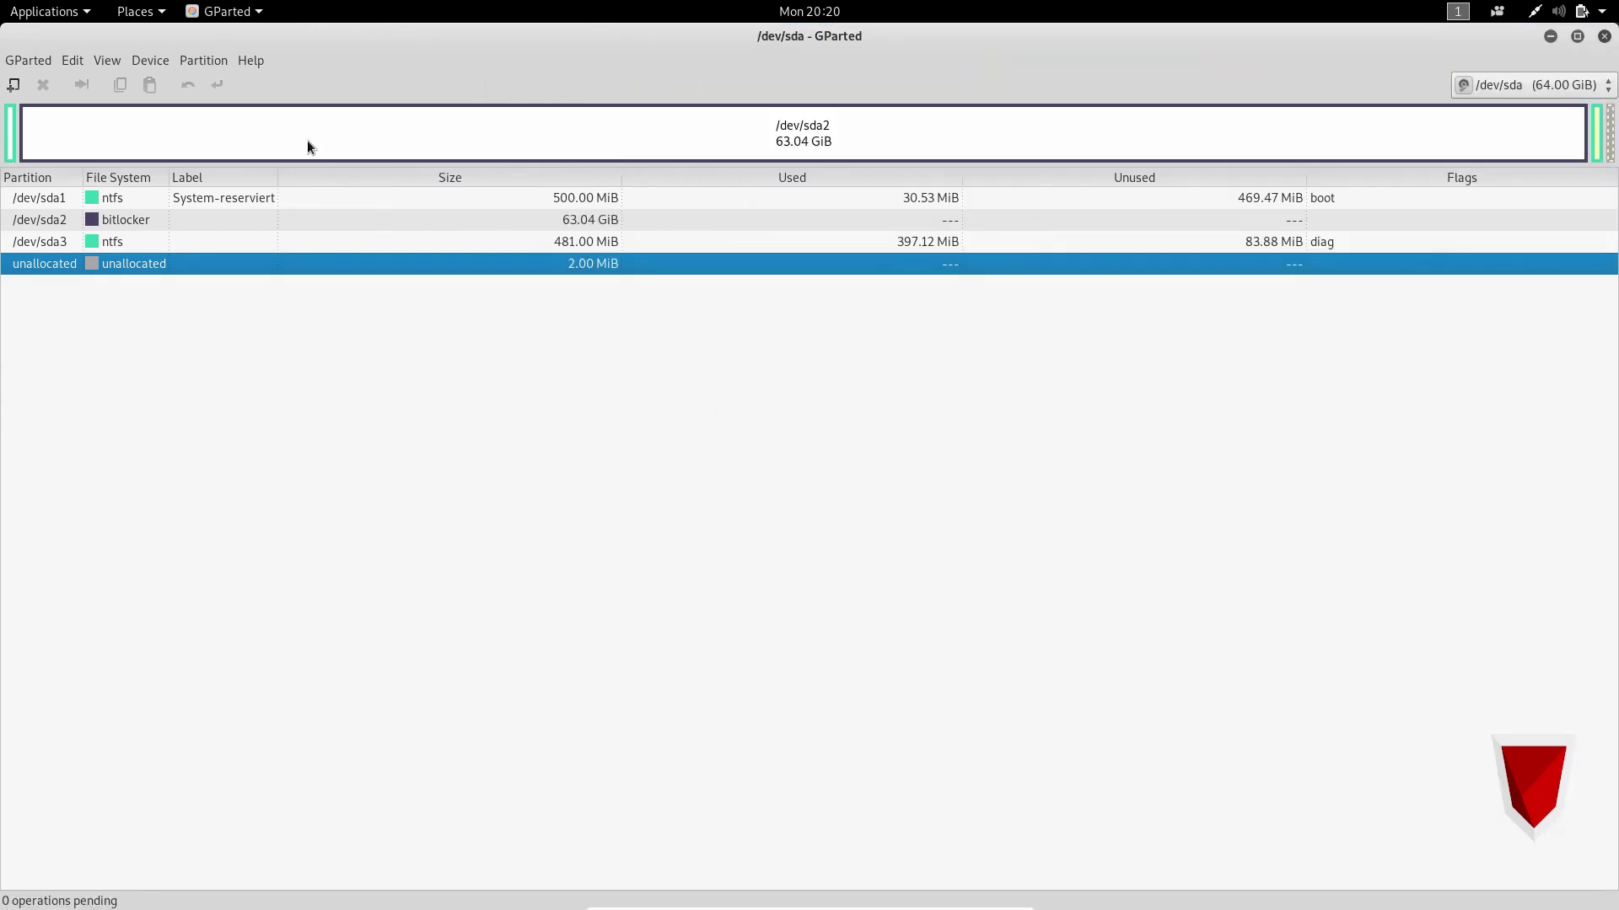
pyautogui.click(1522, 89)
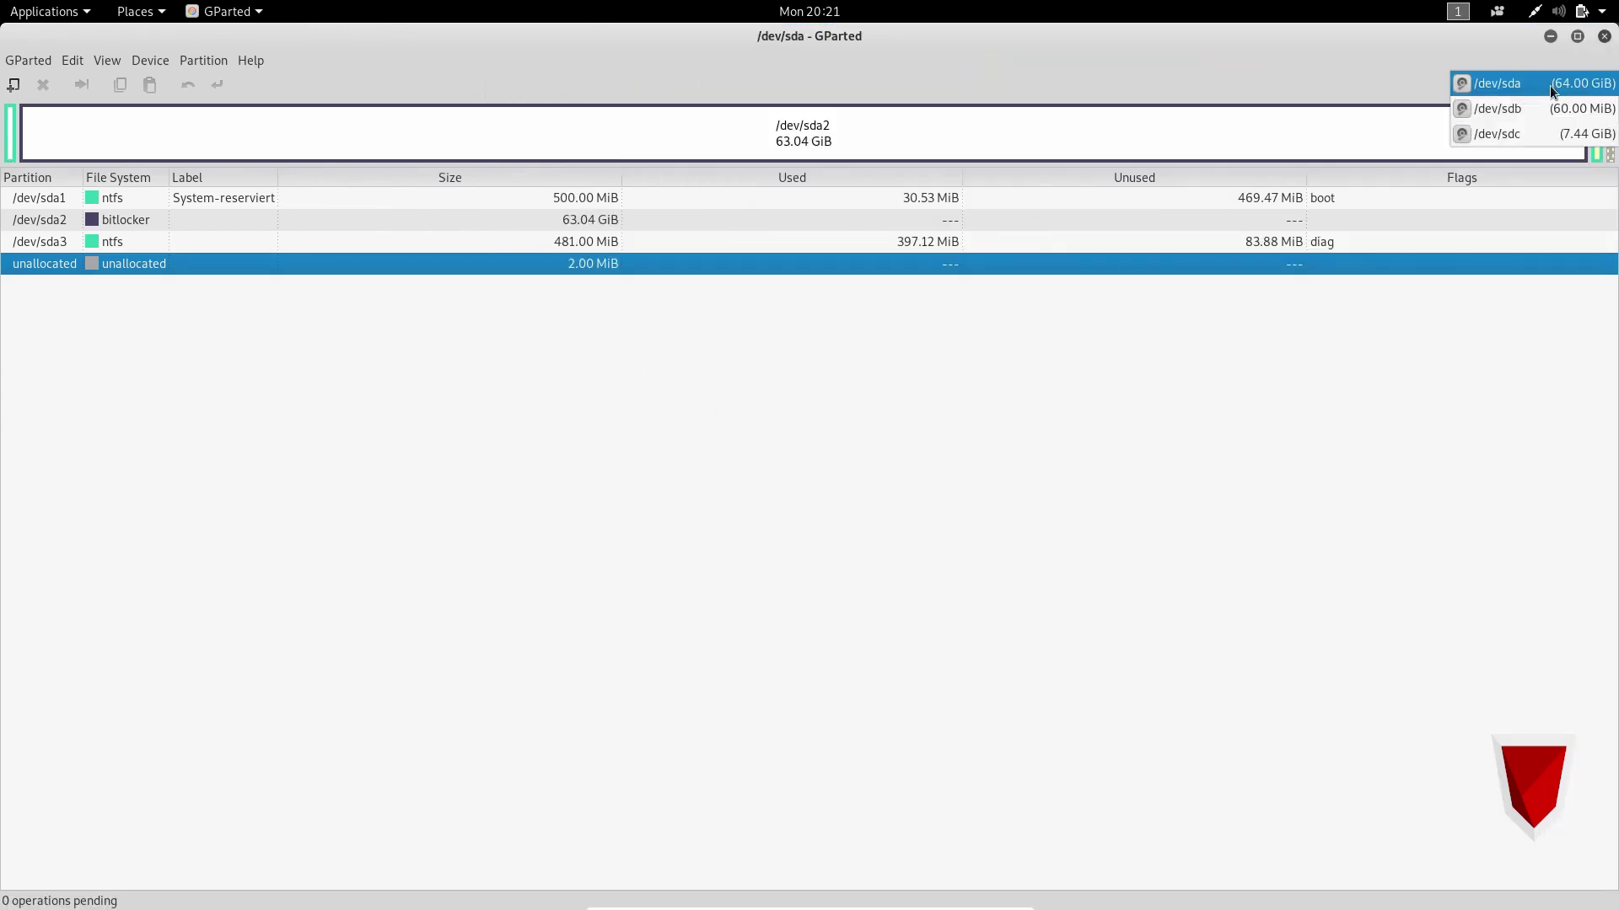
pyautogui.click(1521, 83)
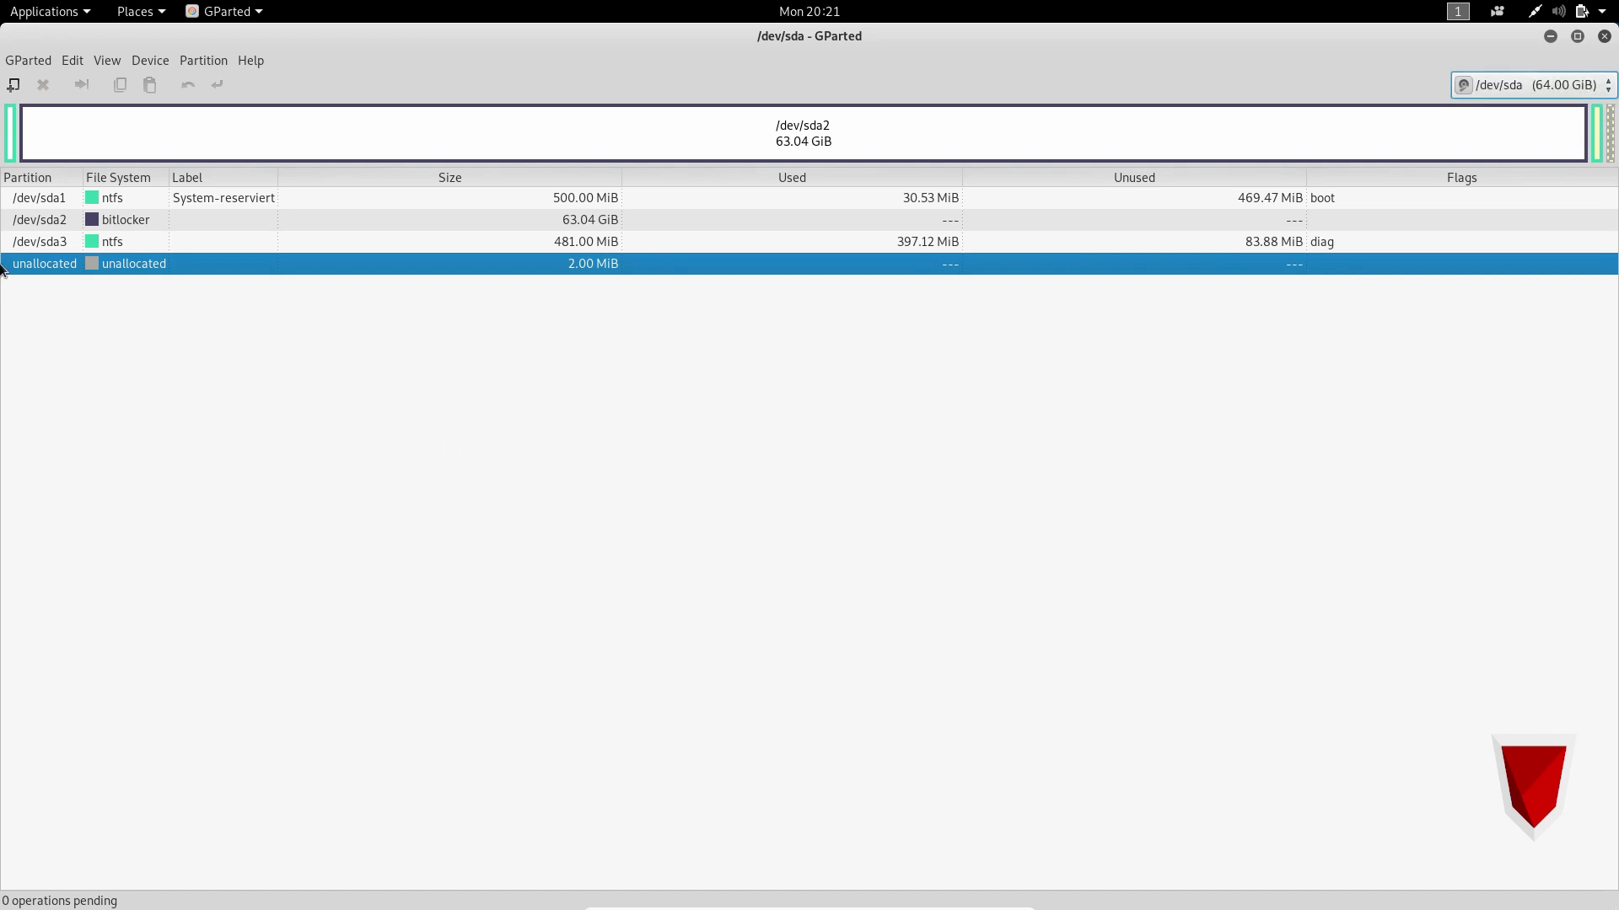
pyautogui.click(129, 221)
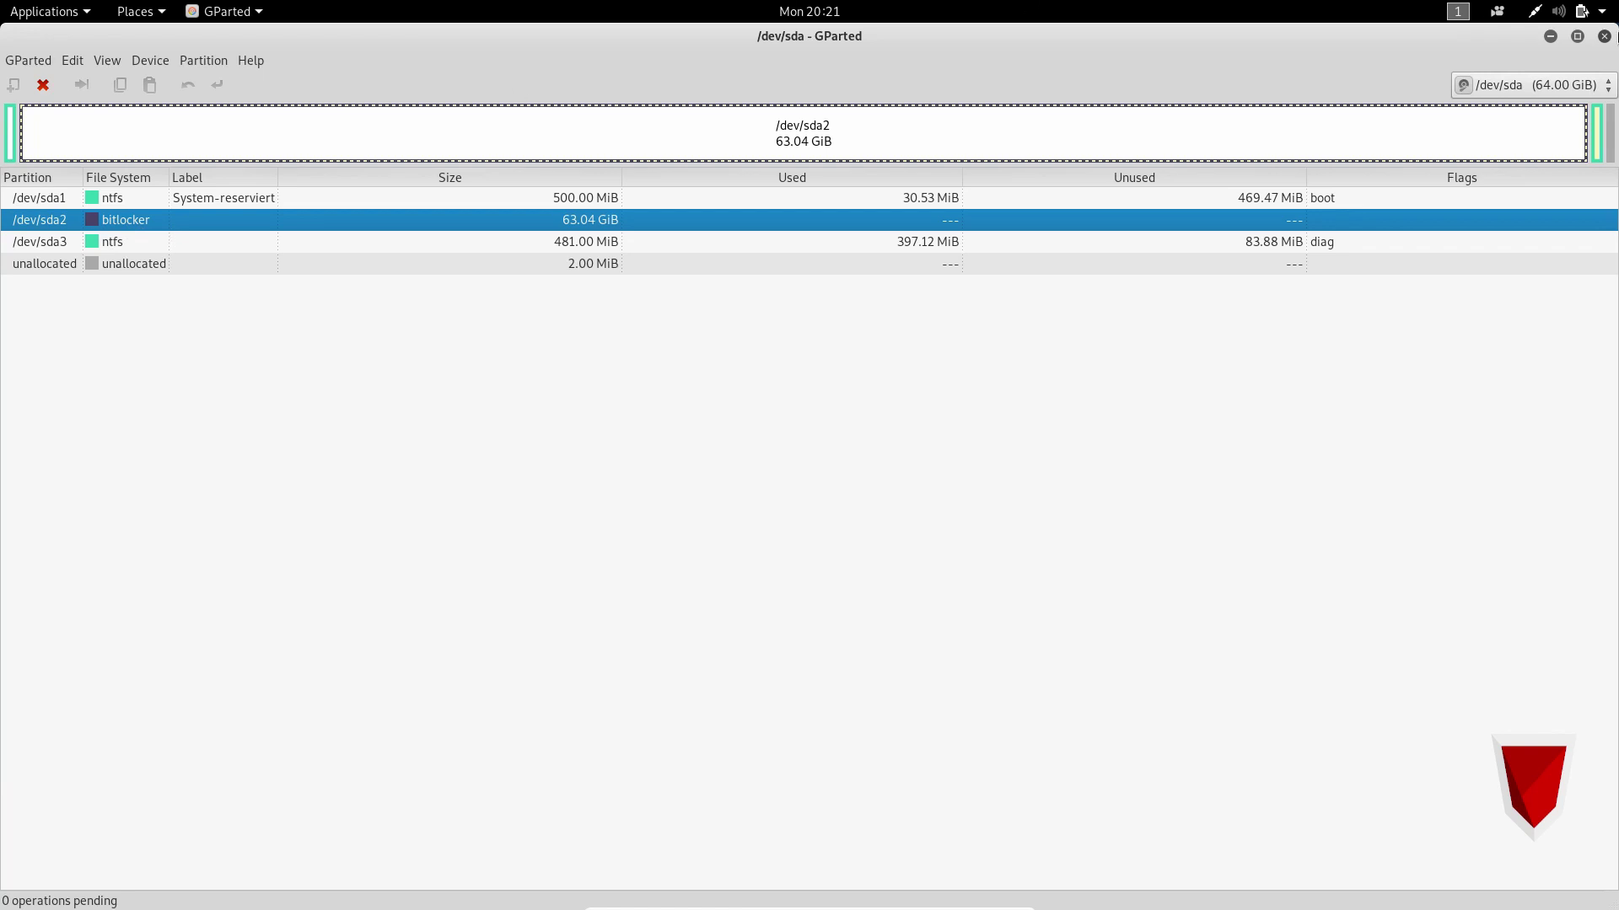
pyautogui.click(1605, 36)
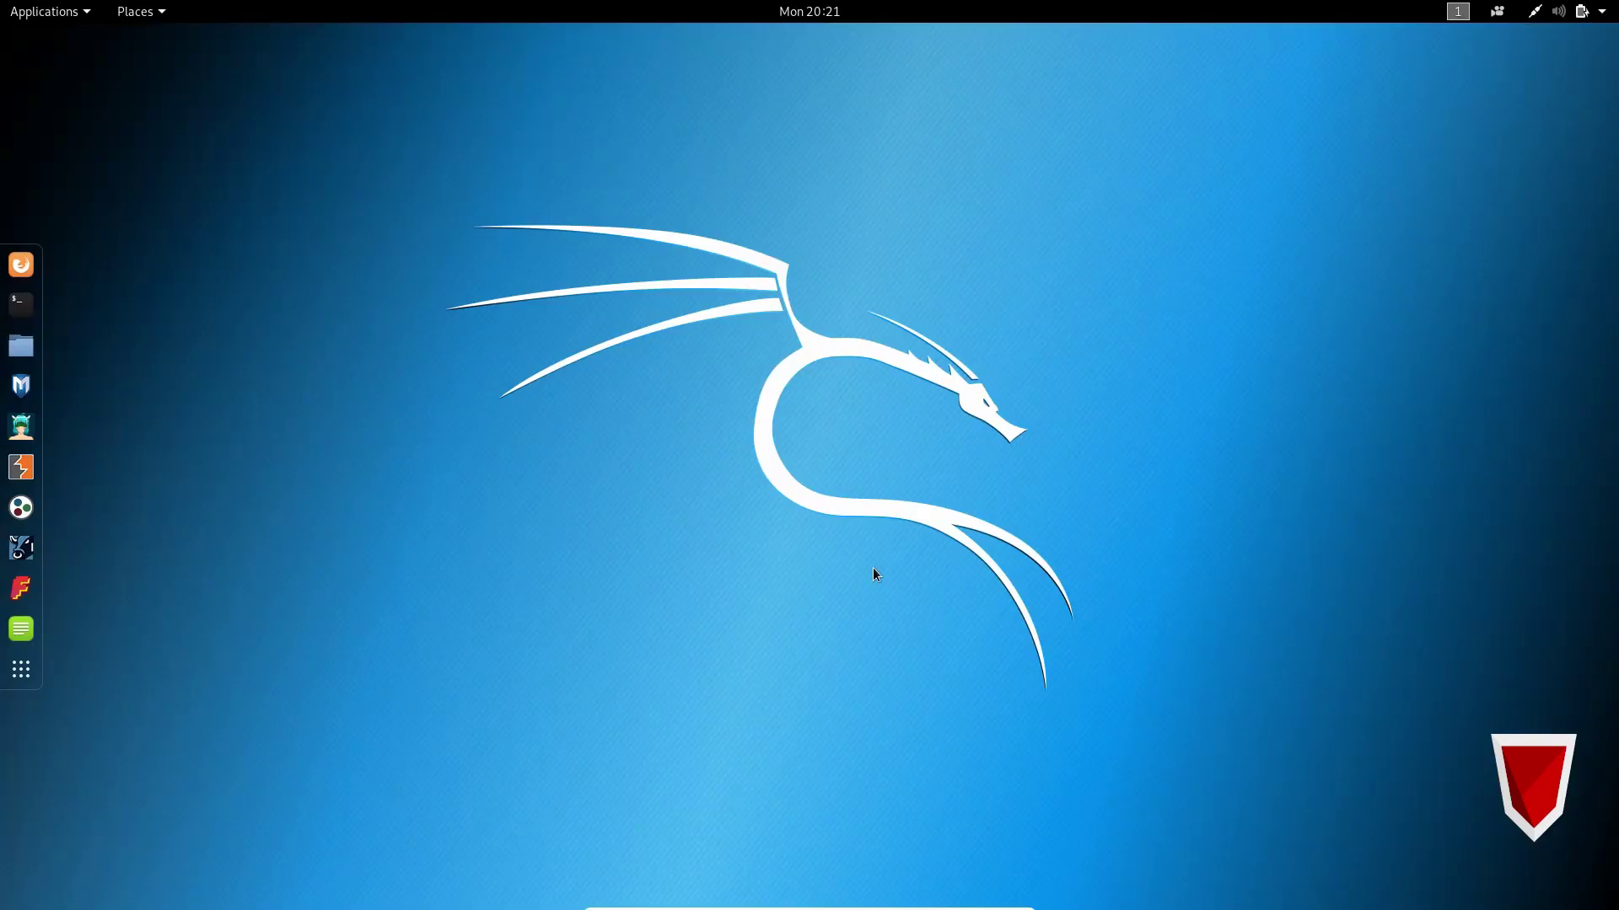